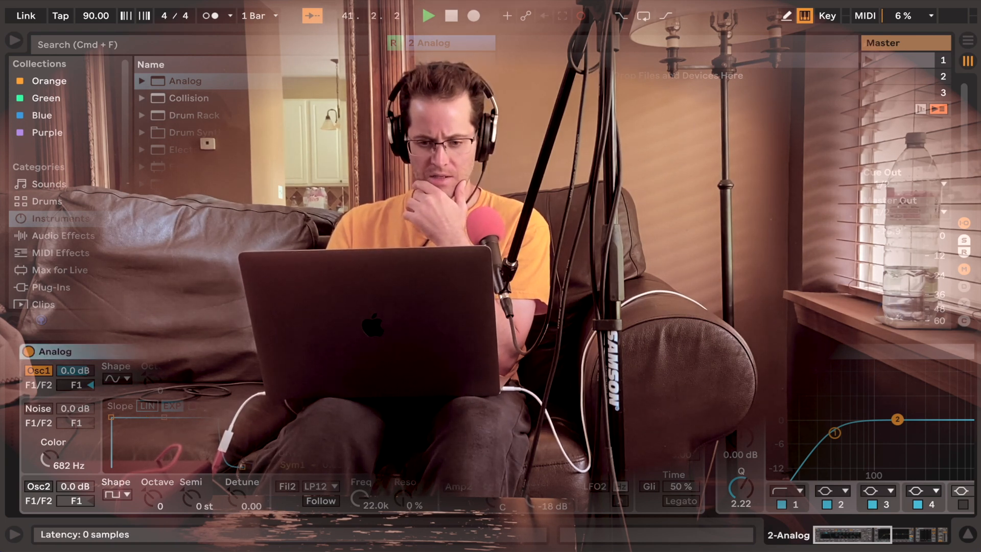
click(321, 486)
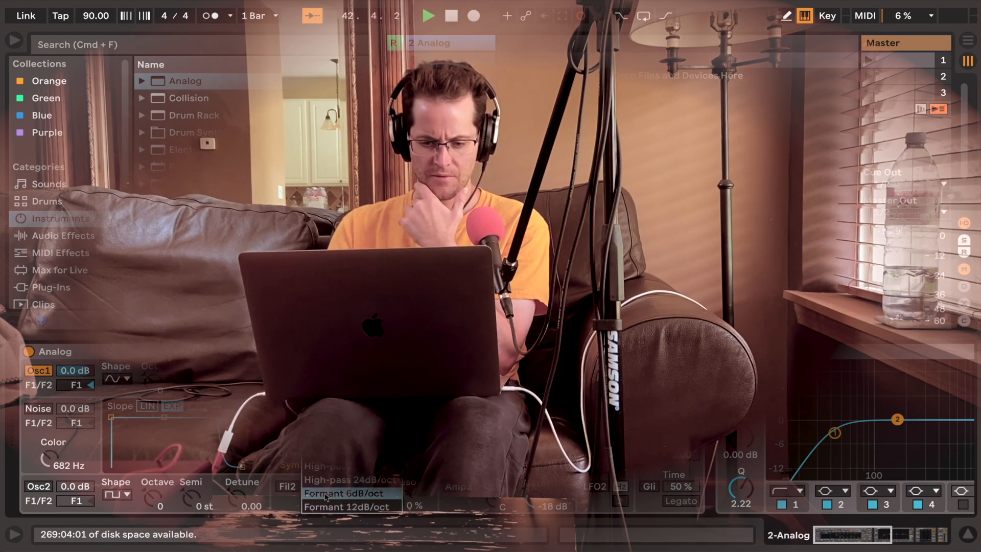
key(Escape)
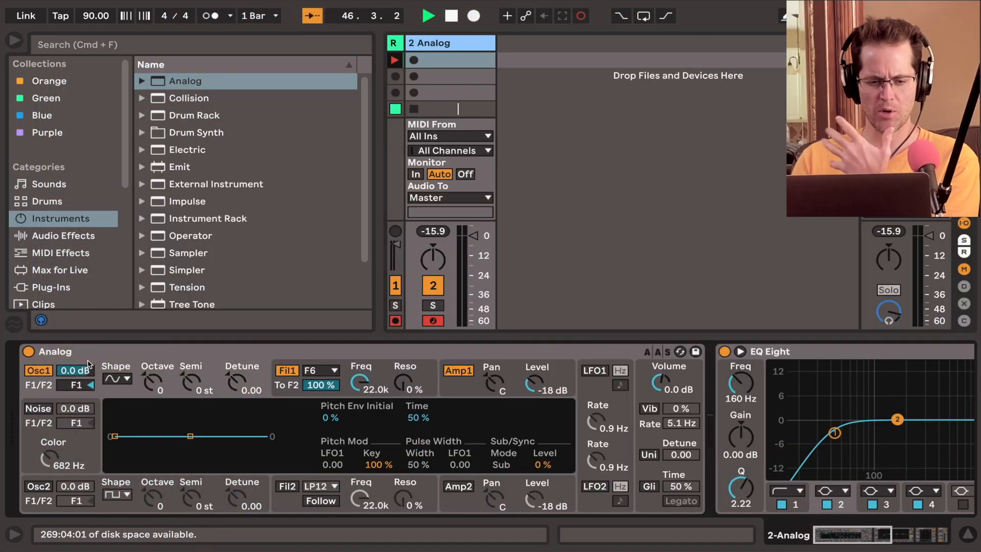
click(43, 486)
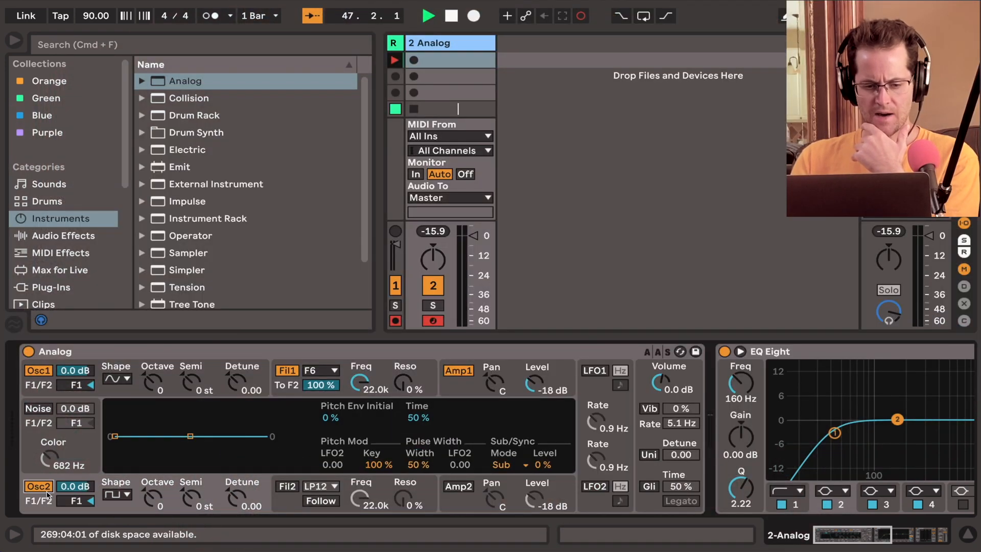
click(46, 489)
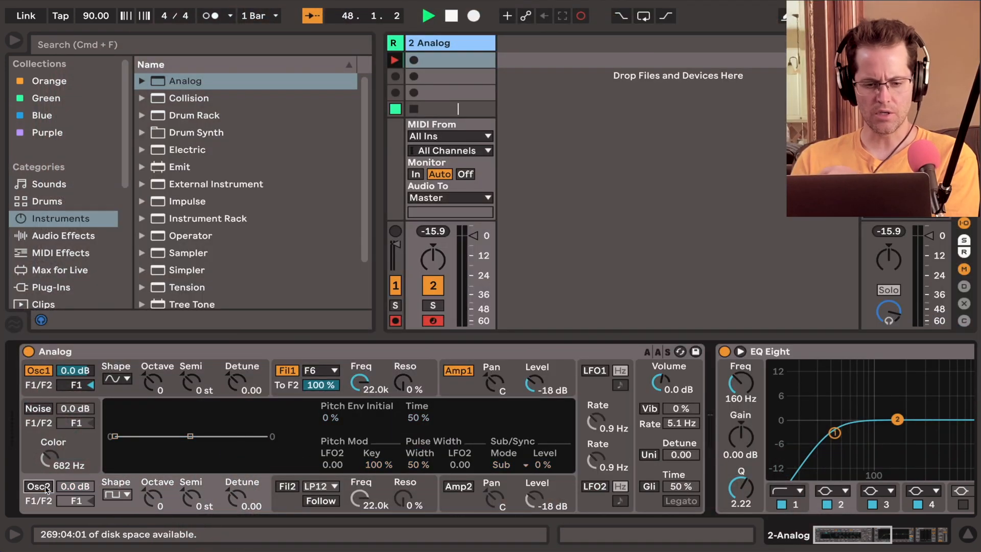
click(295, 487)
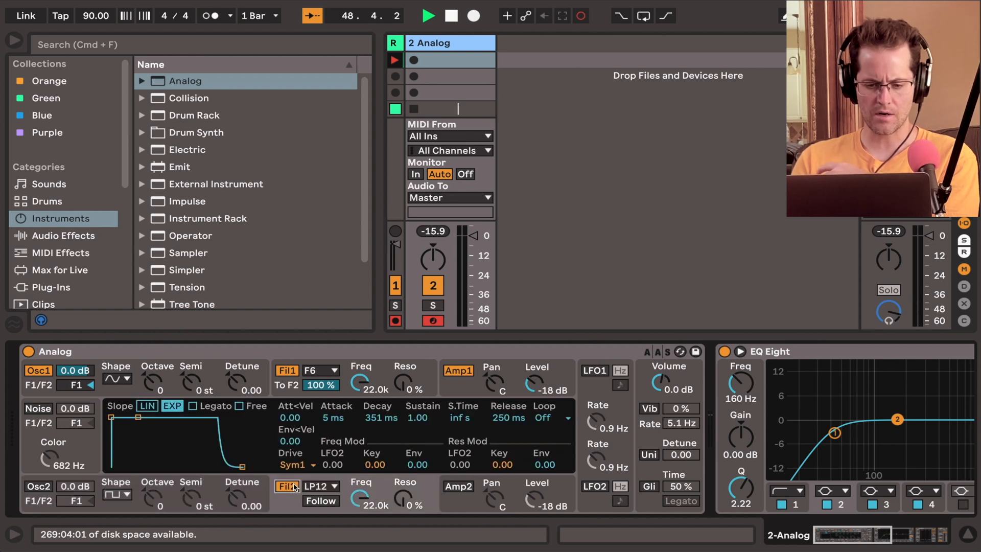
click(452, 489)
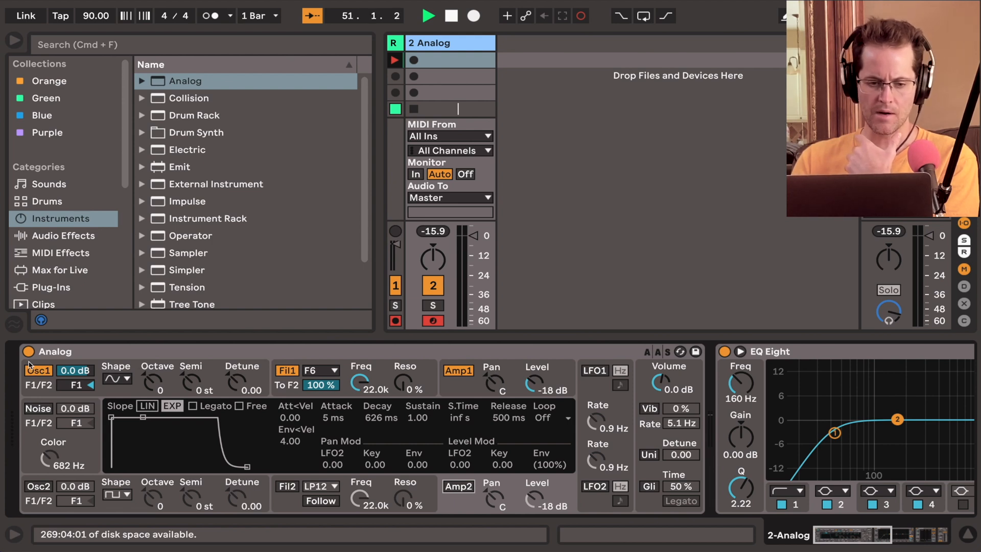
Change oscillator 1's waveform to sawtooth and on to rectangle, and choose the Formant 6dB/oct type for filter 1
click(126, 378)
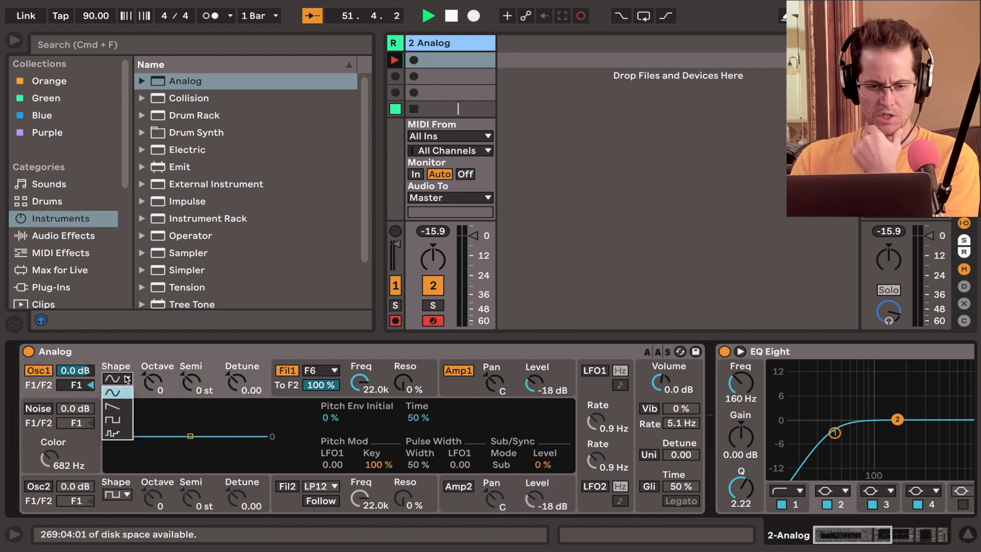
click(121, 405)
click(123, 380)
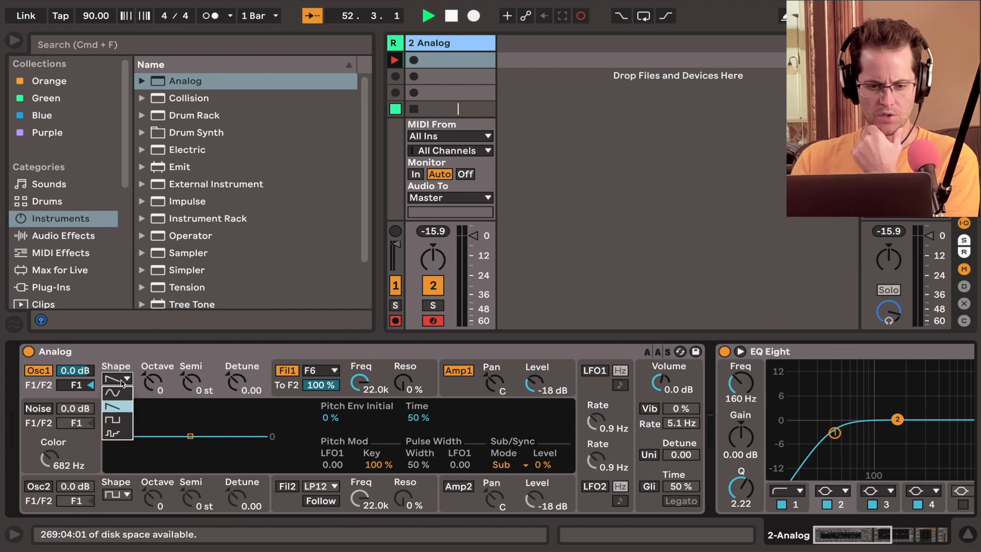
click(117, 420)
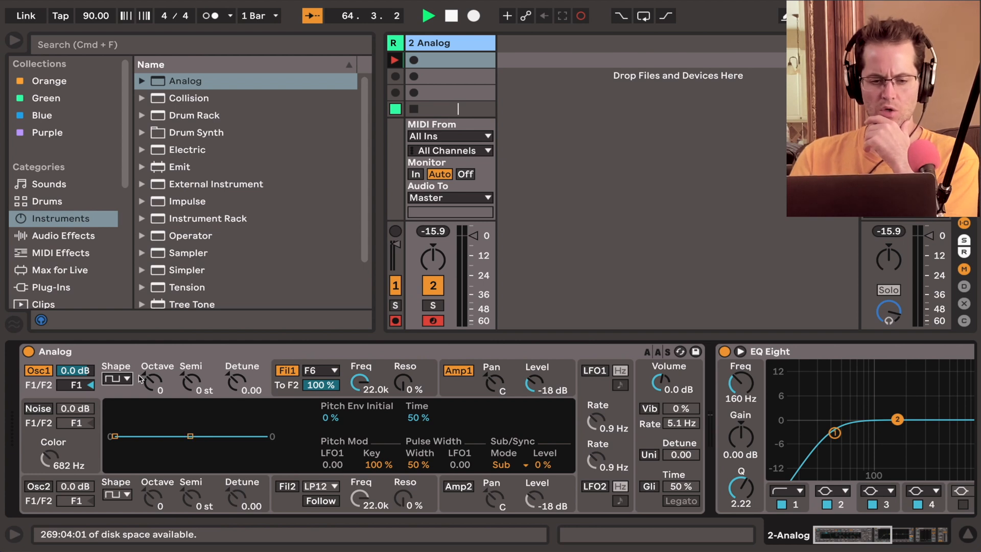
click(121, 380)
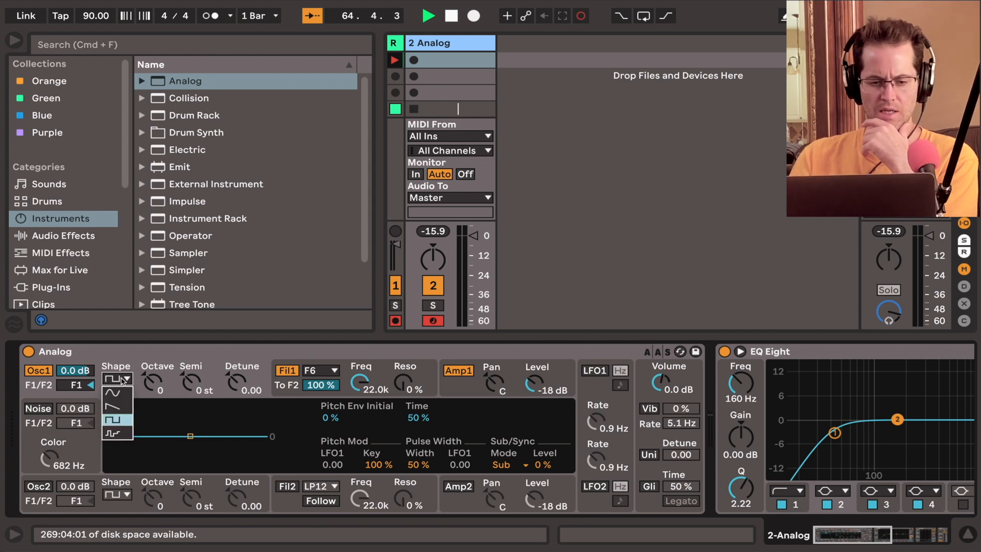
click(121, 420)
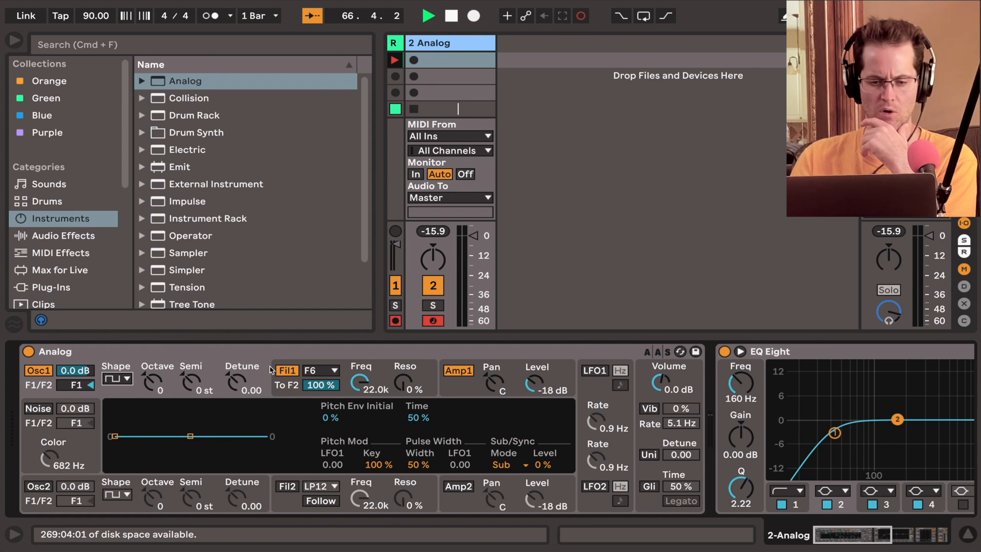
click(124, 380)
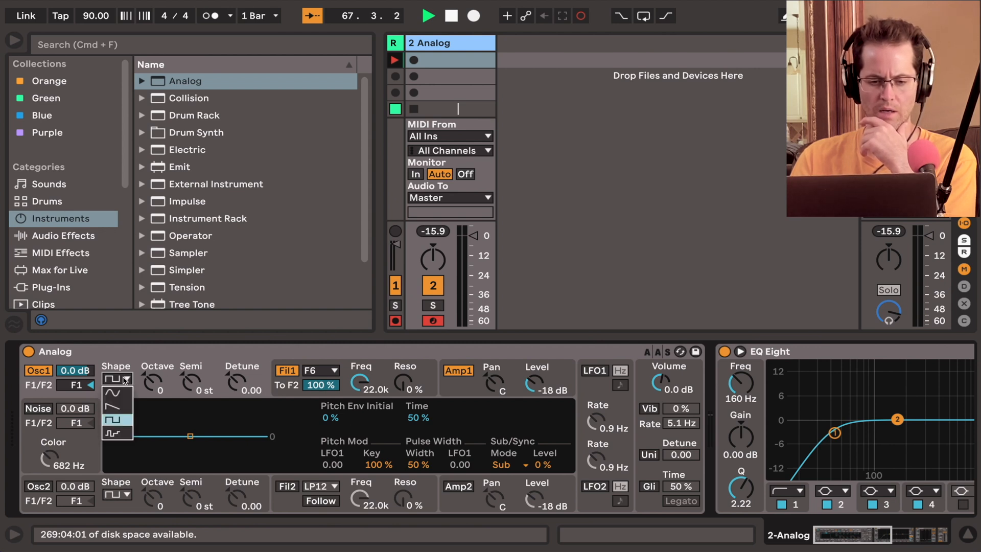
click(124, 380)
click(320, 370)
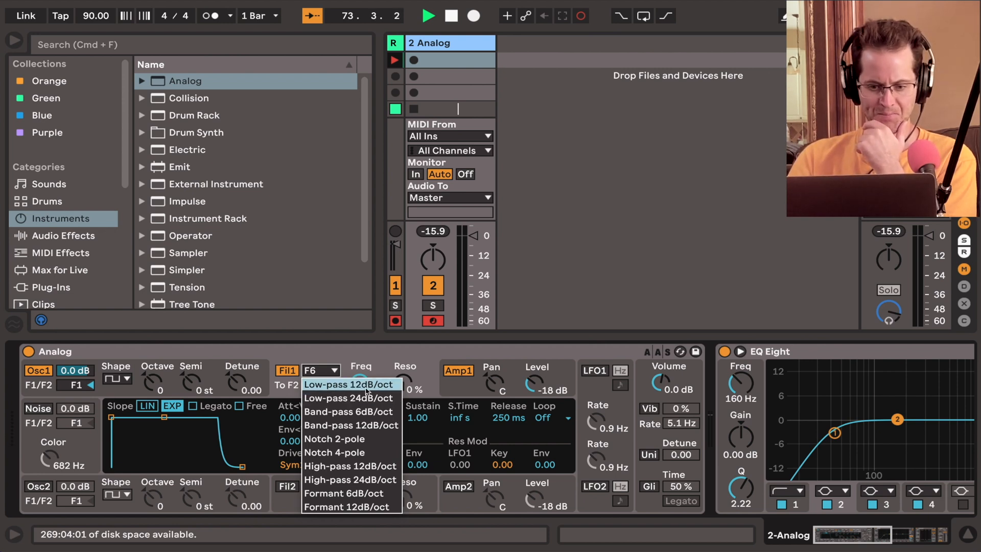
click(368, 493)
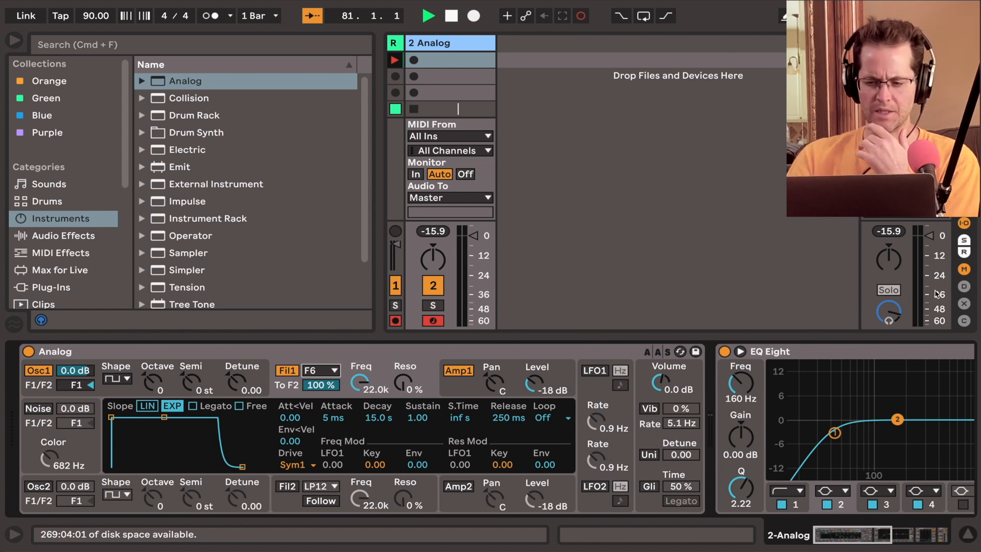
Collapse the EQ Eight and Compressor devices in the Analog track's device chain
click(828, 352)
double_click(828, 353)
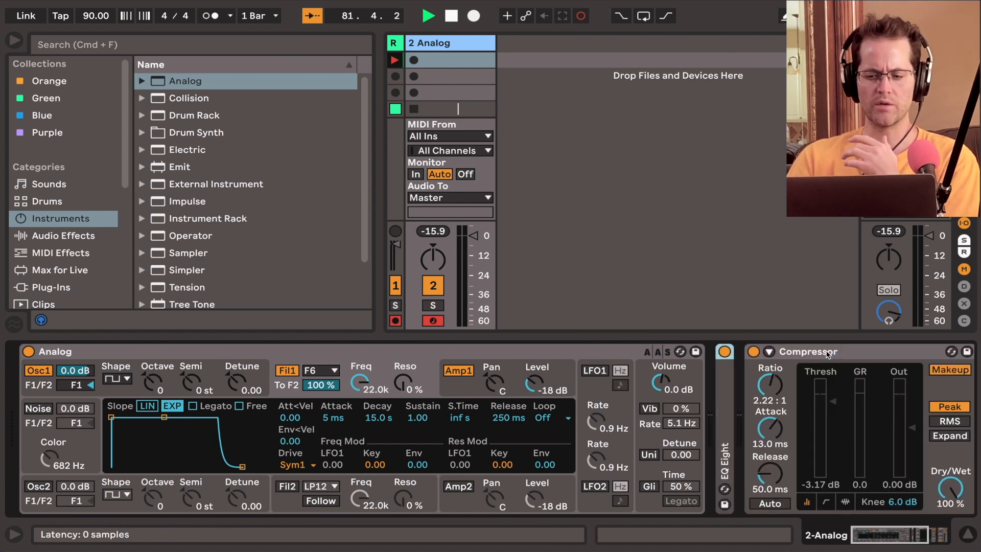
double_click(827, 352)
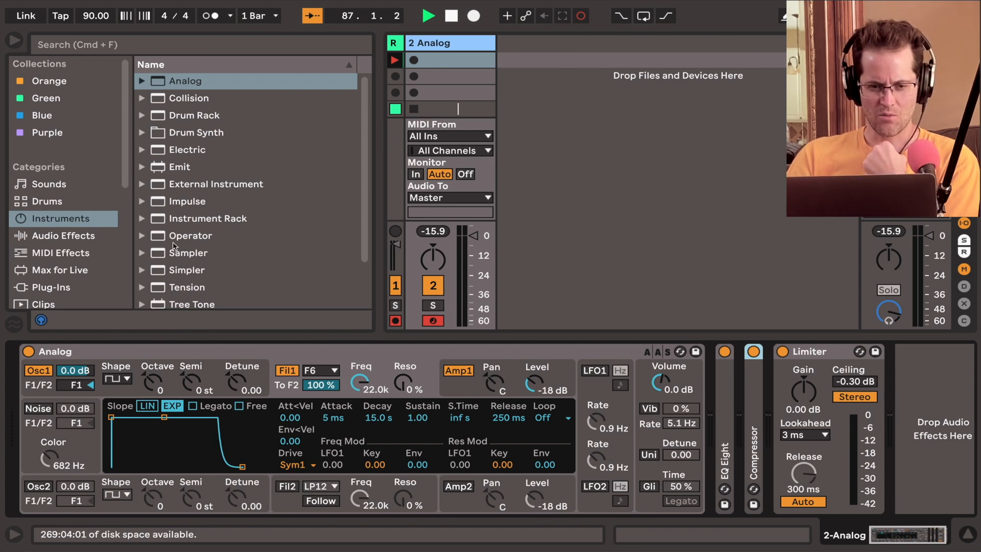
Find the Spectrum audio effect in the browser and insert it between the Compressor and the Limiter
click(68, 237)
scroll(200, 220, down, 10)
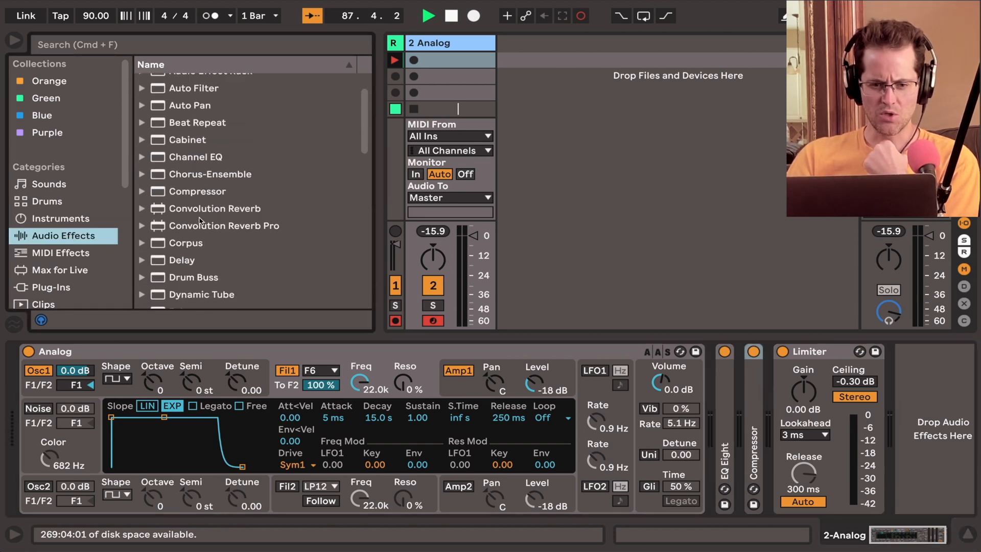
scroll(200, 220, down, 10)
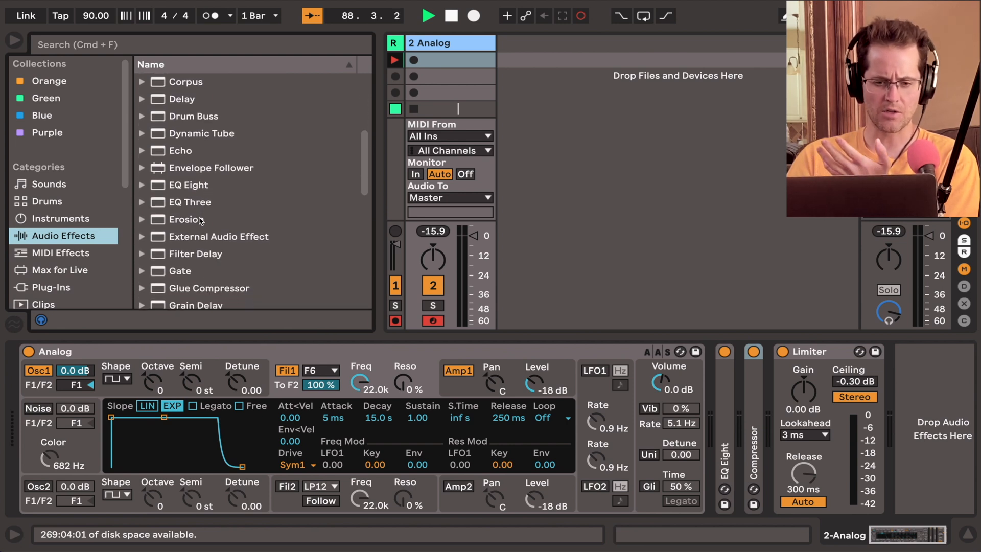
scroll(201, 221, down, 9)
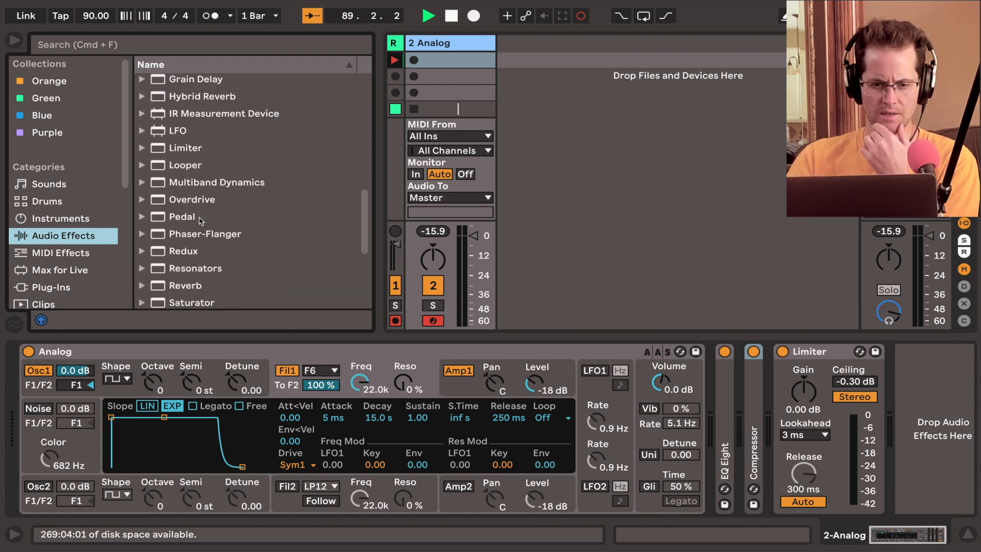
scroll(200, 231, down, 2)
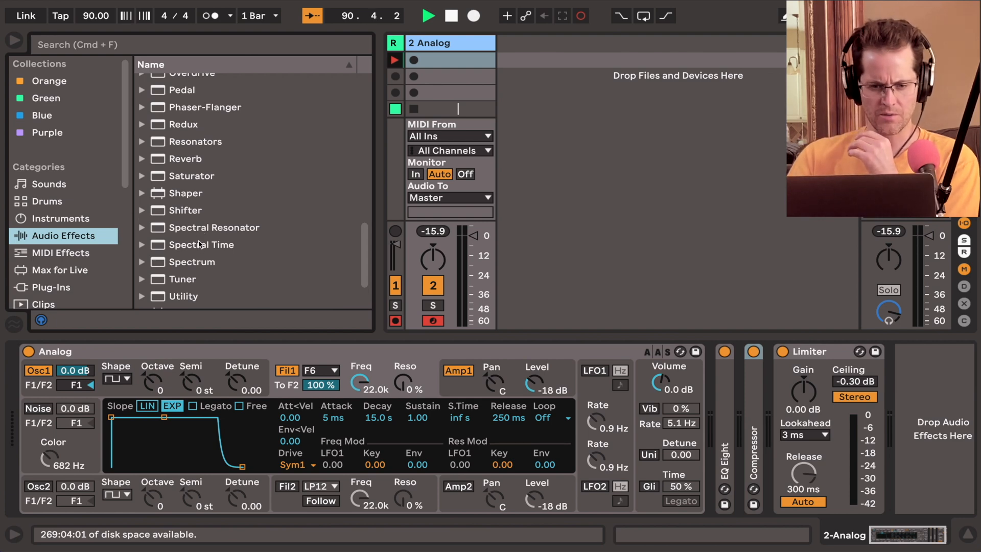
click(197, 262)
drag(196, 261, 772, 369)
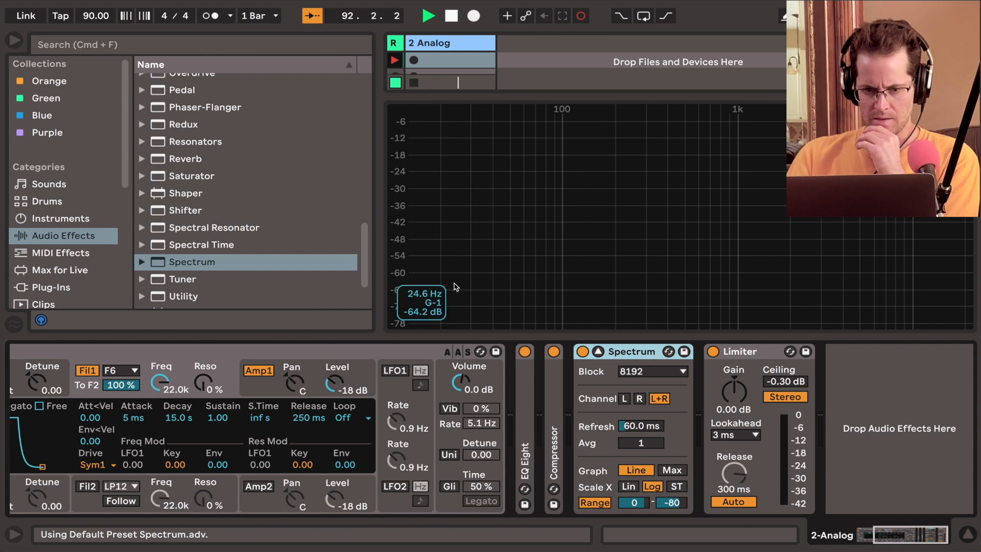
Lengthen the release of Analog's amp 1 envelope to about 6.29 s
click(301, 351)
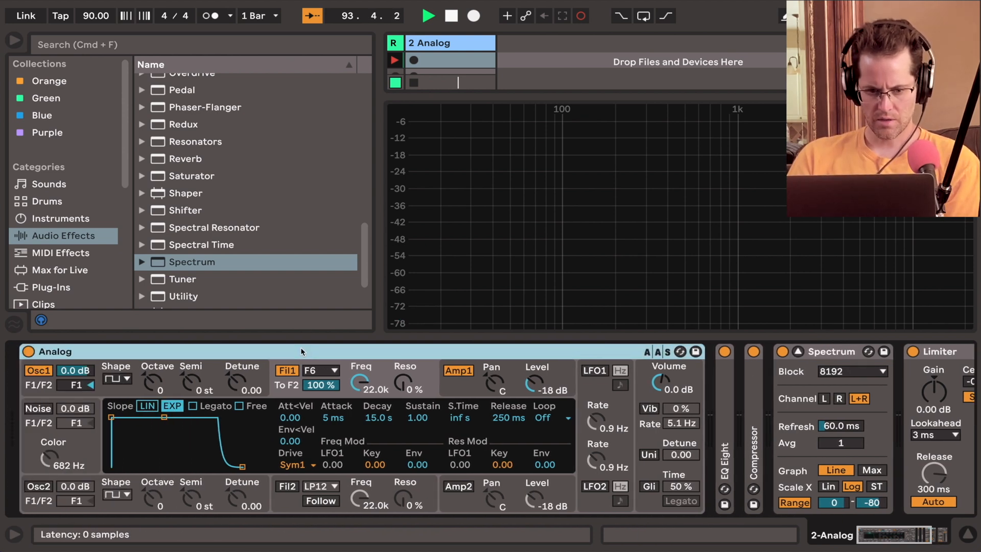
click(155, 381)
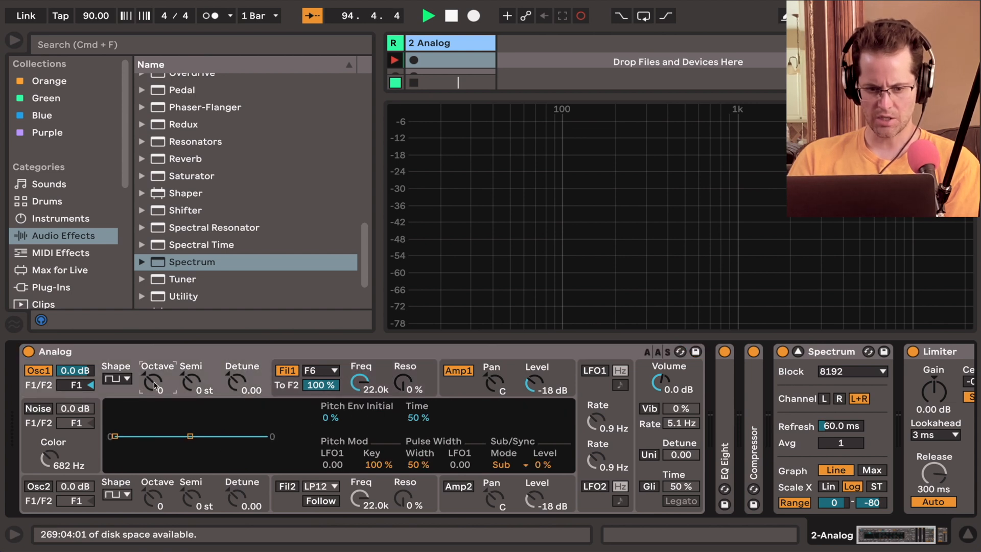
click(218, 352)
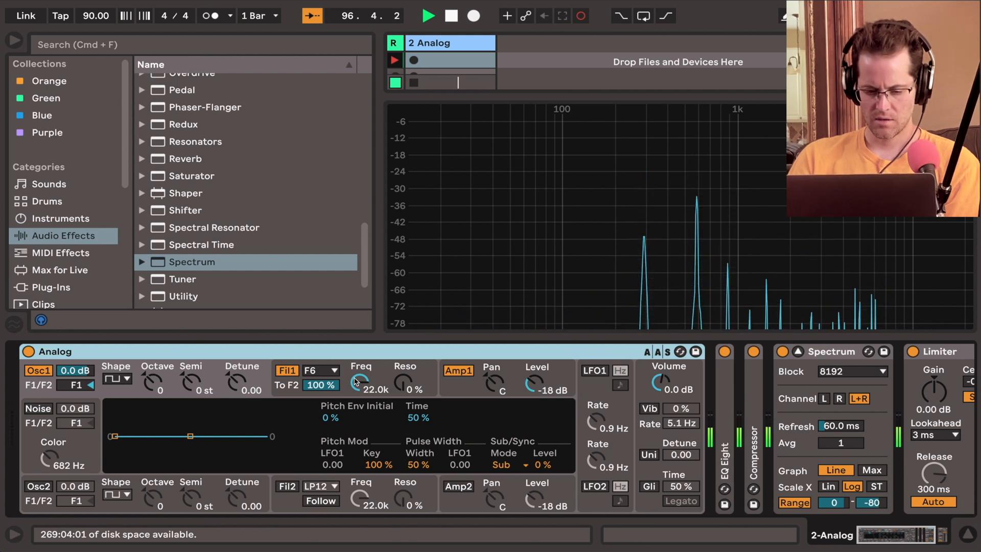
click(498, 386)
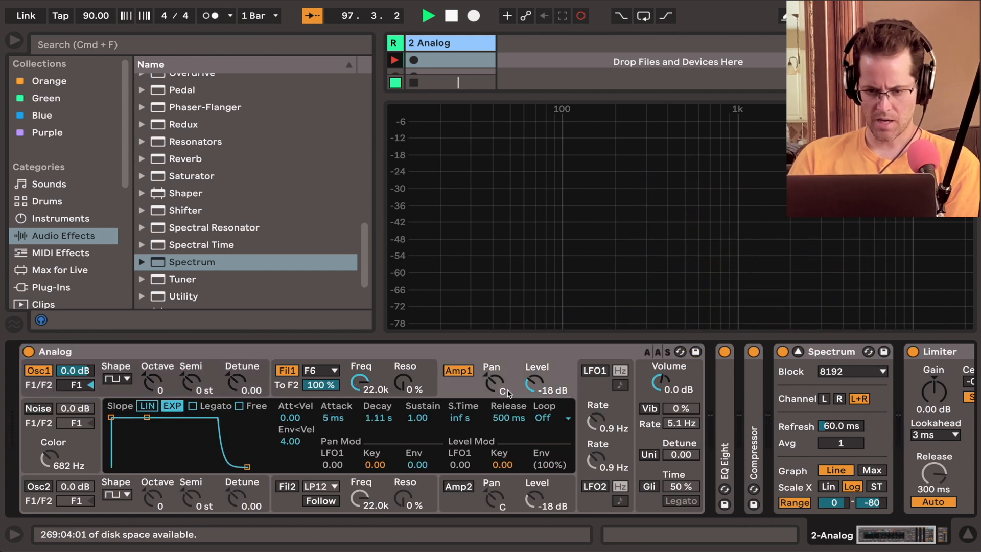
drag(506, 418, 506, 361)
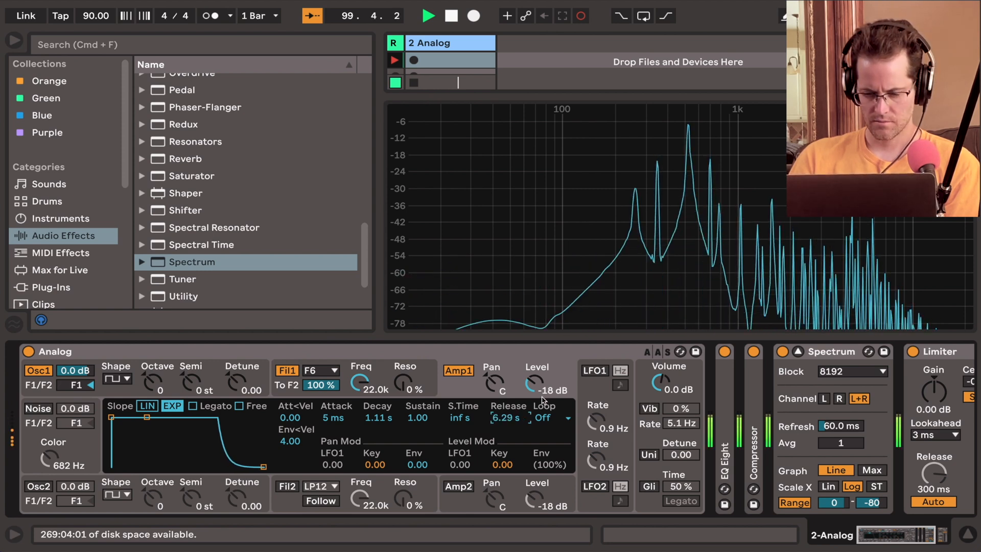
Lower Analog's overall volume to about -7.3 dB and shorten the amp 1 envelope release to about 4.34 s
drag(660, 383, 660, 393)
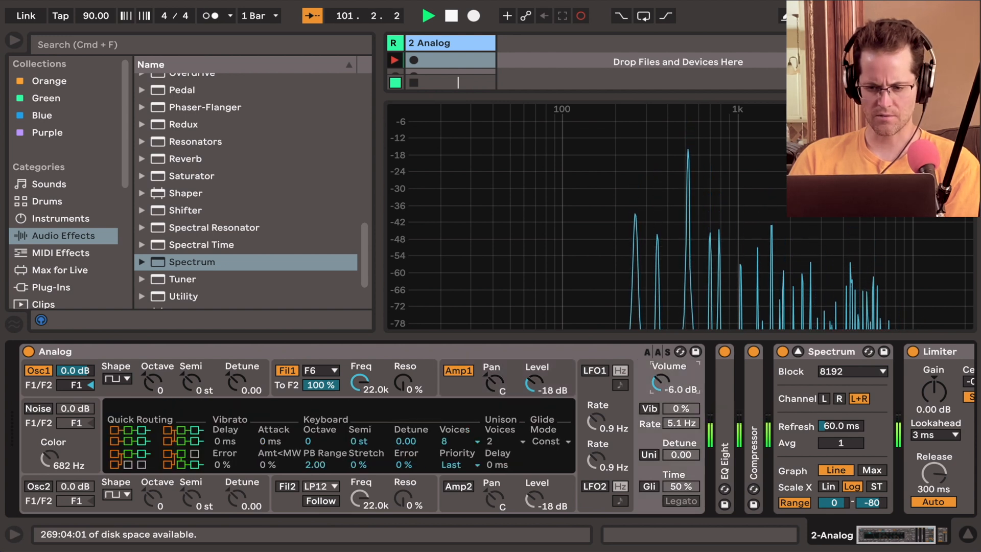
drag(662, 382, 662, 386)
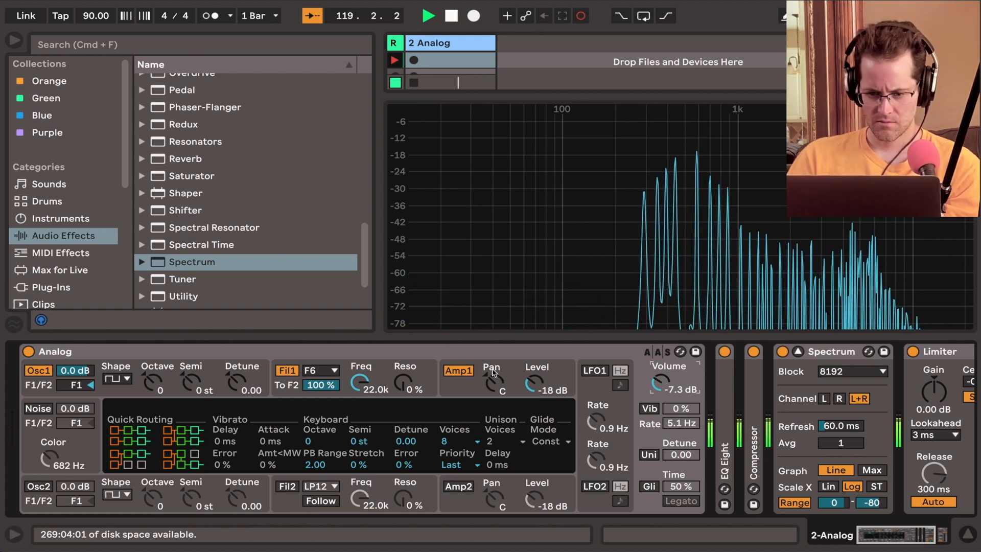
click(468, 393)
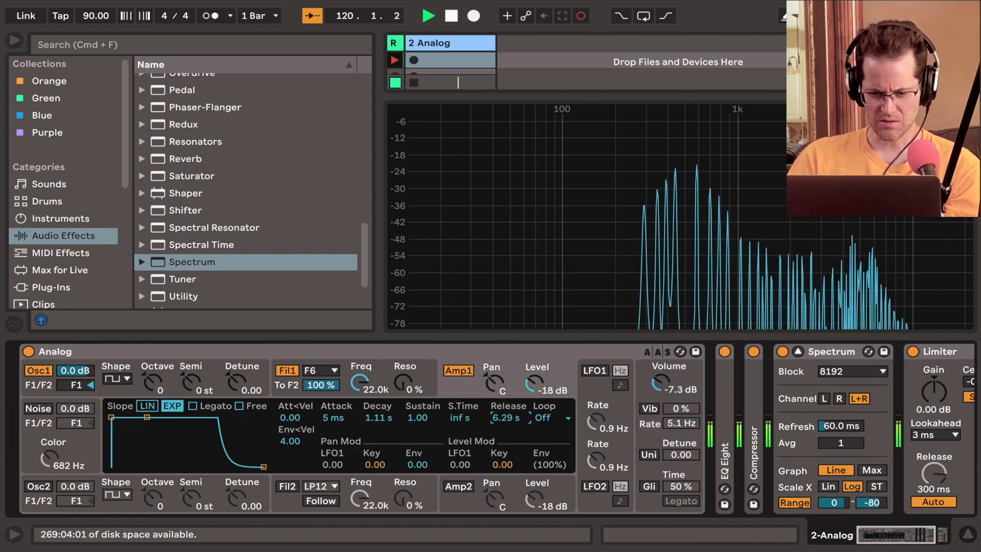
drag(497, 422, 497, 422)
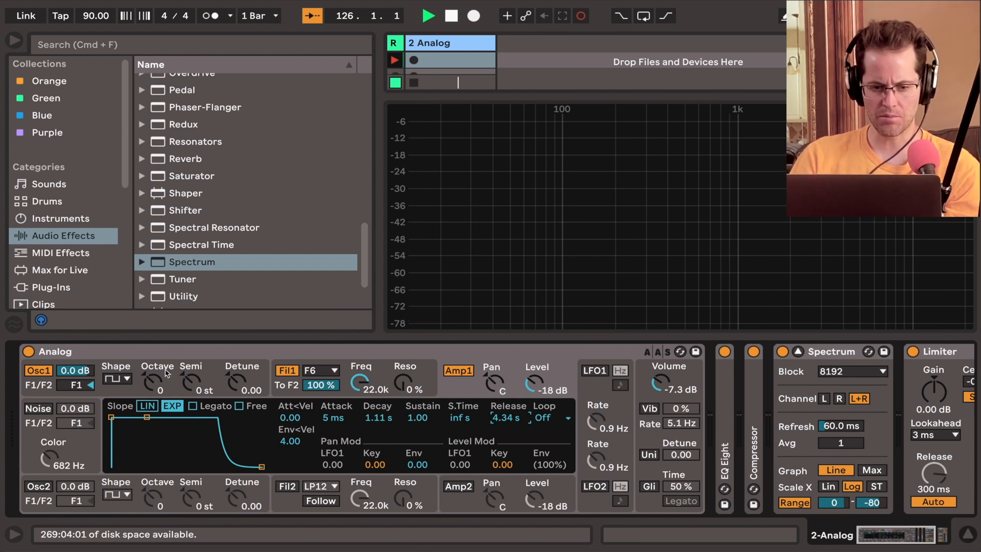
Lower oscillator 1's octave setting to -2
click(153, 382)
key(Down)
key(Down)
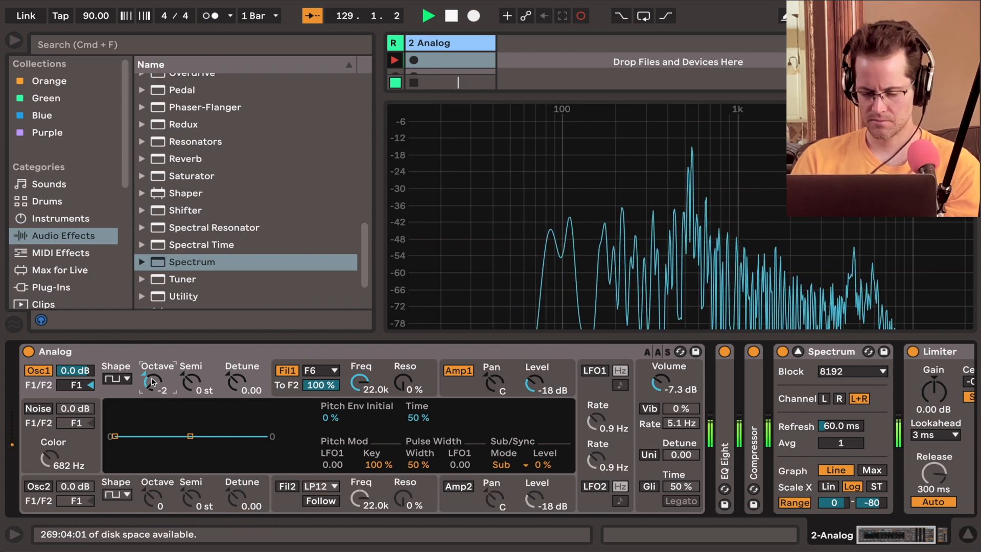
Shorten the amp 1 envelope release to about 1.61 s and set its Env<Vel velocity amount to 0
click(457, 388)
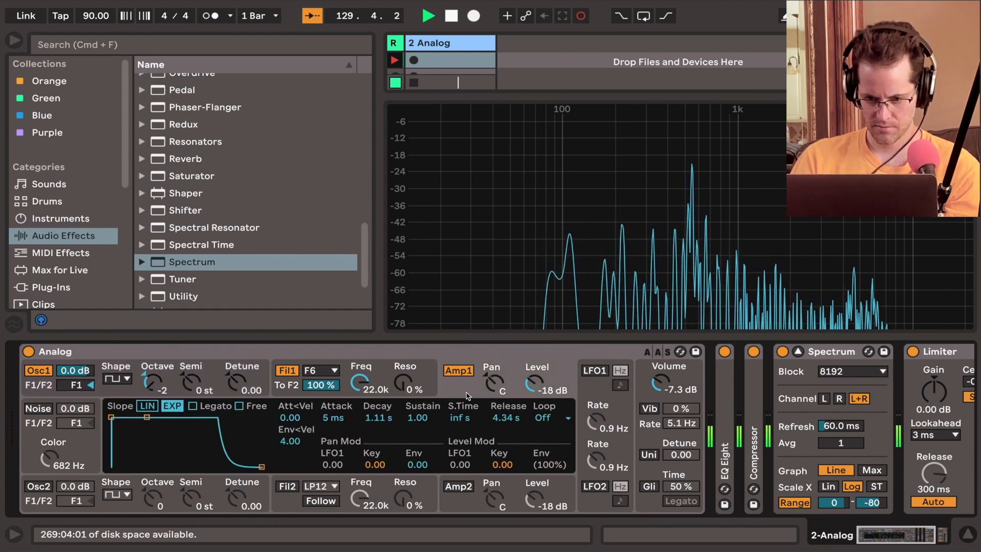
mouse_move(506, 418)
mouse_down()
mouse_move(507, 434)
mouse_move(495, 420)
mouse_up()
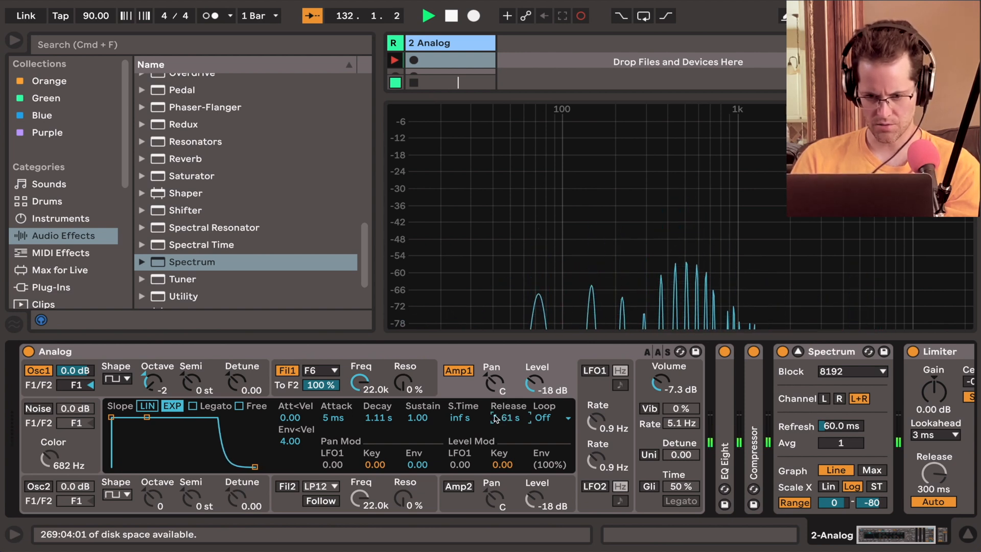
click(289, 442)
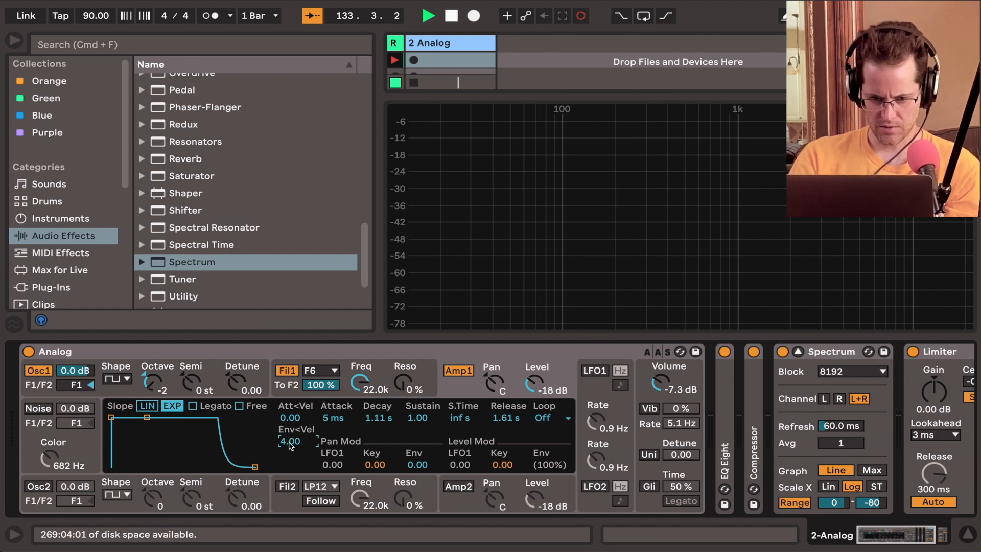
text(0)
key(Return)
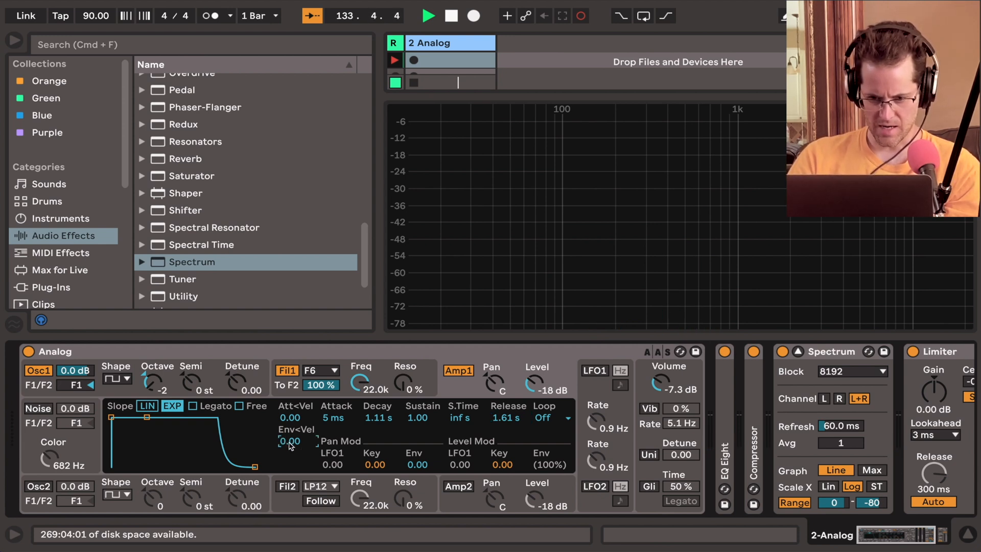
Lower Analog's filter 1 frequency to about 235 Hz and raise its resonance to about 76%
click(349, 374)
click(465, 387)
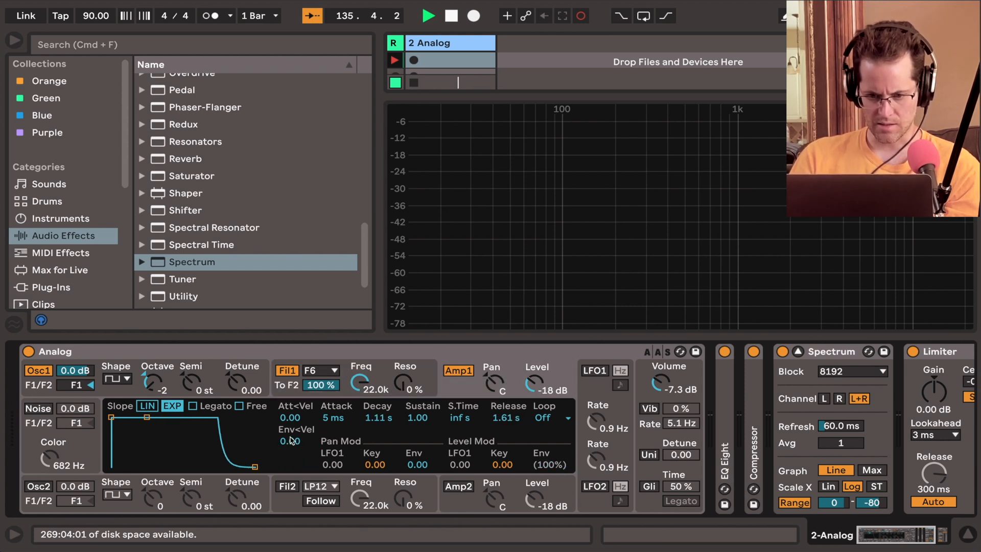
click(296, 386)
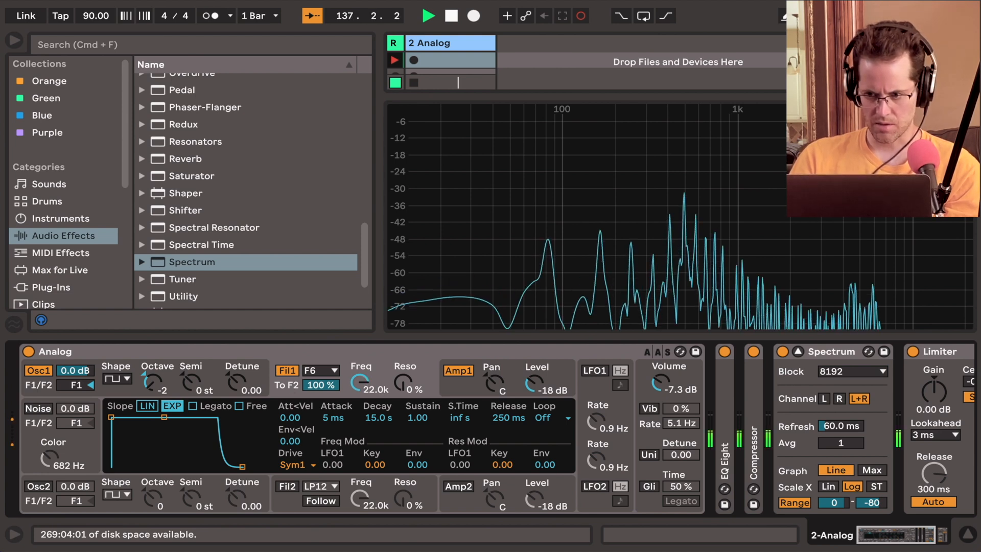
drag(363, 382, 363, 451)
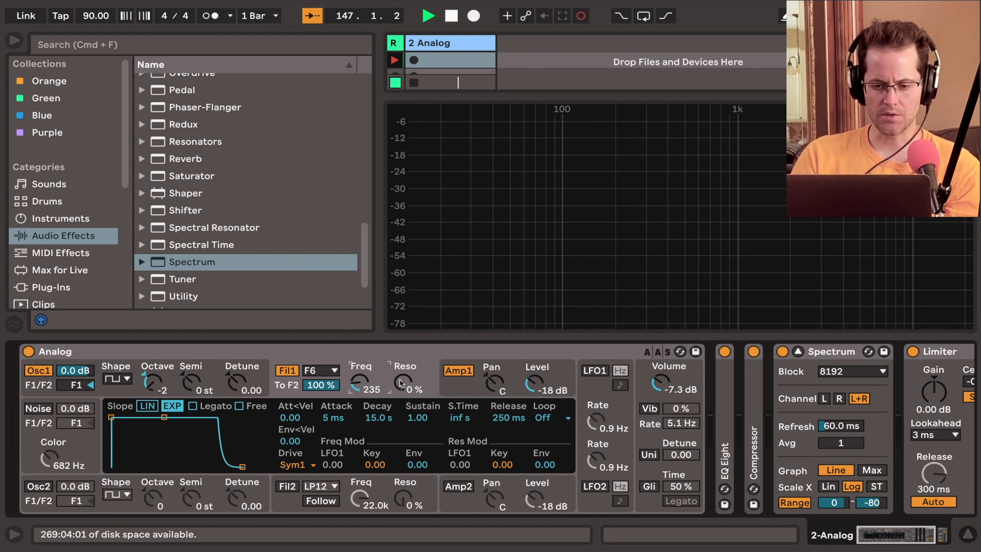
drag(401, 385, 401, 373)
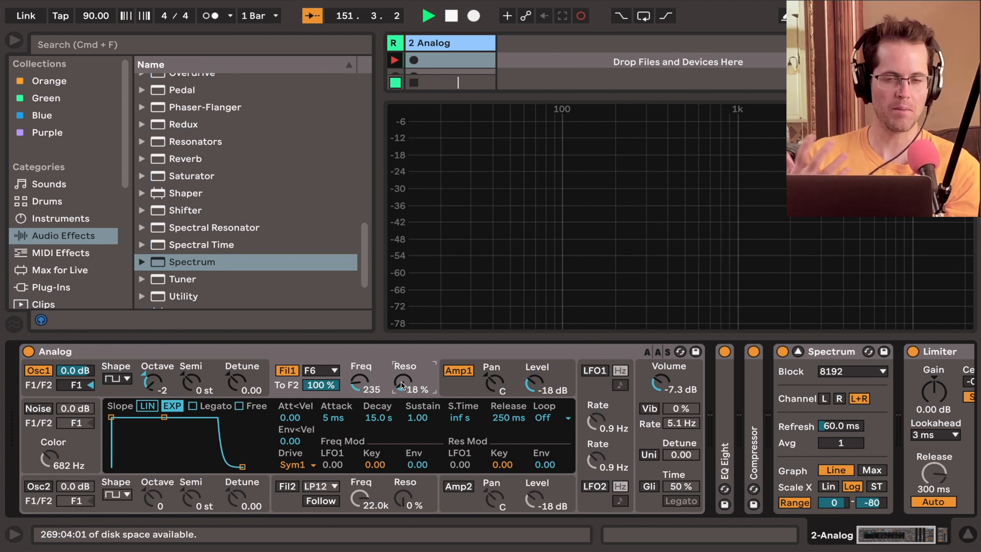
drag(402, 385, 402, 377)
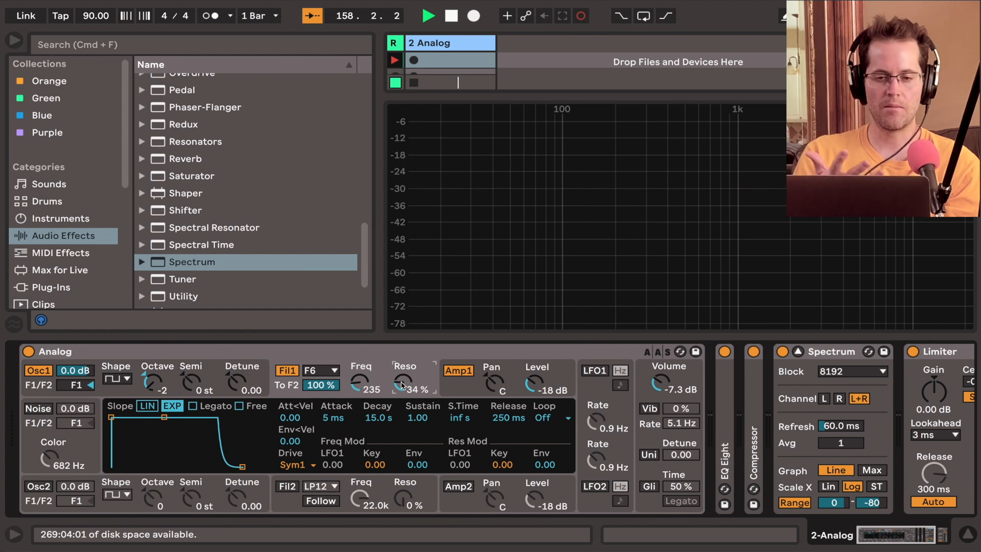
drag(403, 382, 404, 350)
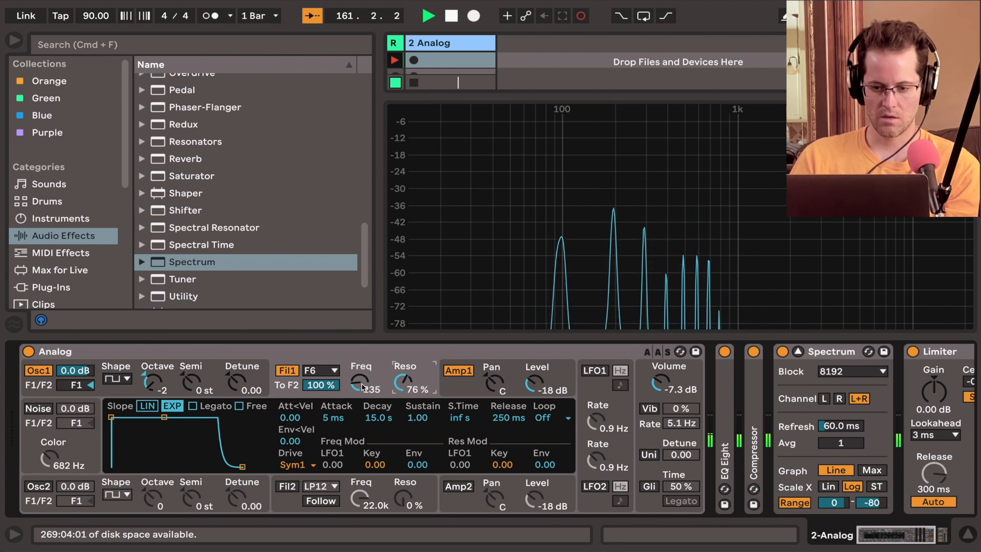
Shorten the amp 1 envelope release to about 436 ms and raise filter 1's frequency to about 750 Hz
click(453, 391)
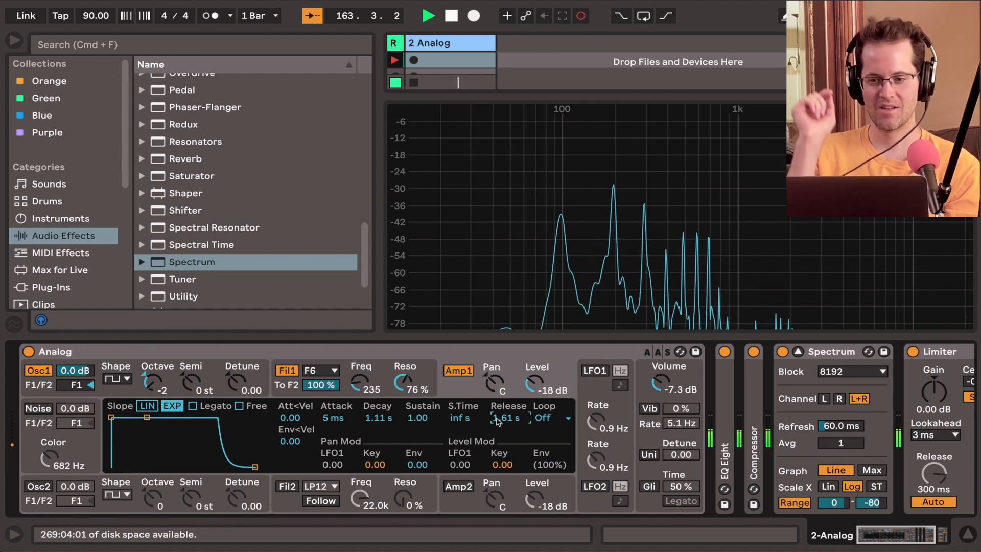
drag(497, 421, 496, 421)
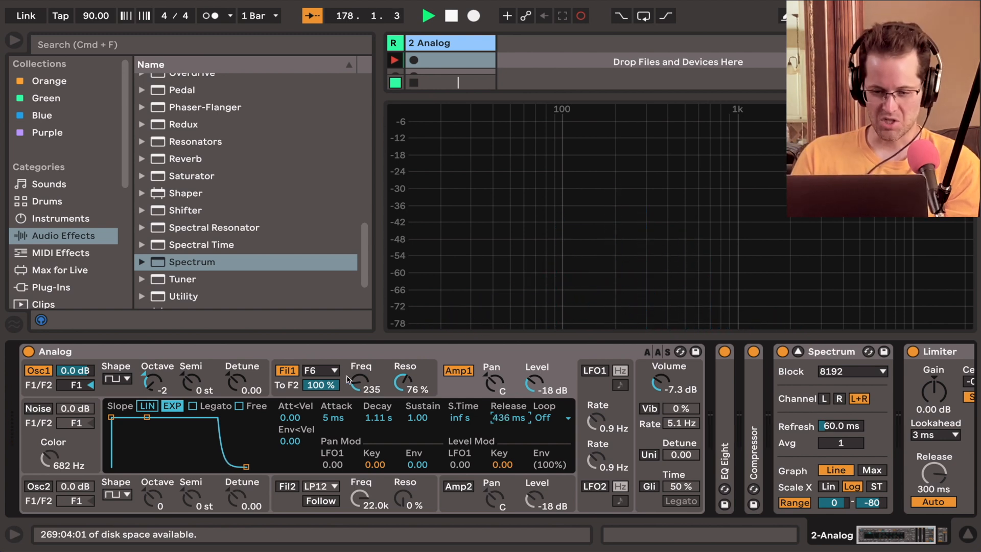
click(361, 387)
drag(361, 383, 360, 370)
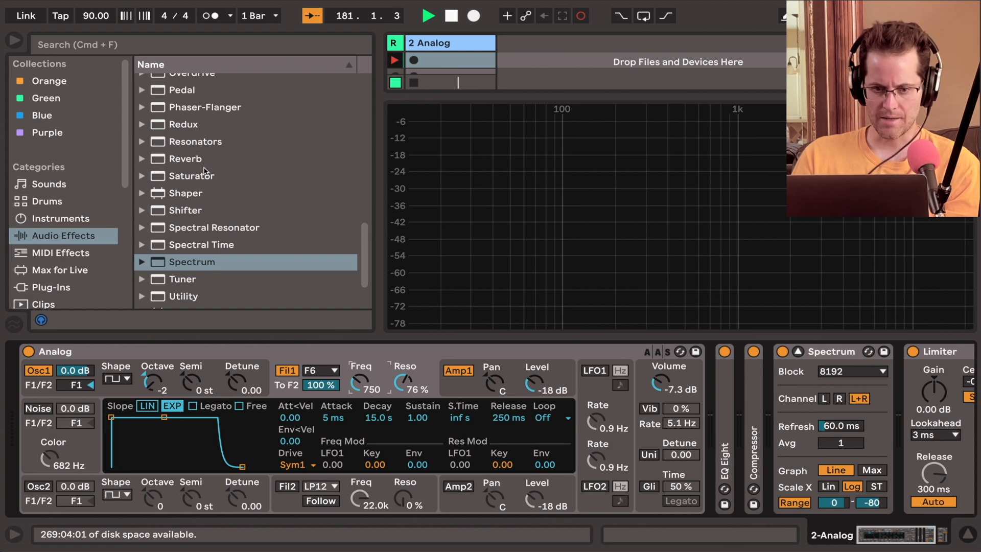
Insert an Auto Filter directly after Analog in the device chain
scroll(207, 160, up, 10)
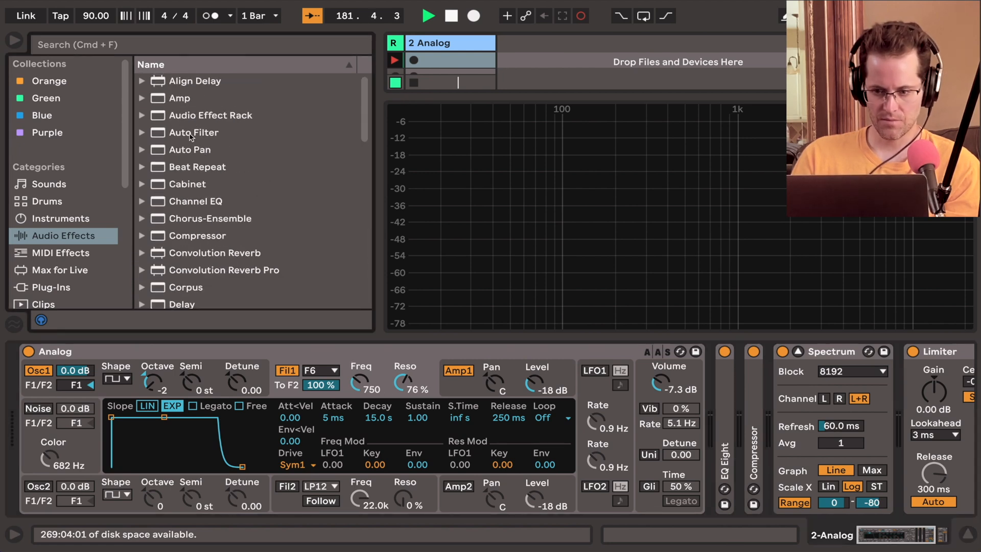
drag(194, 133, 719, 418)
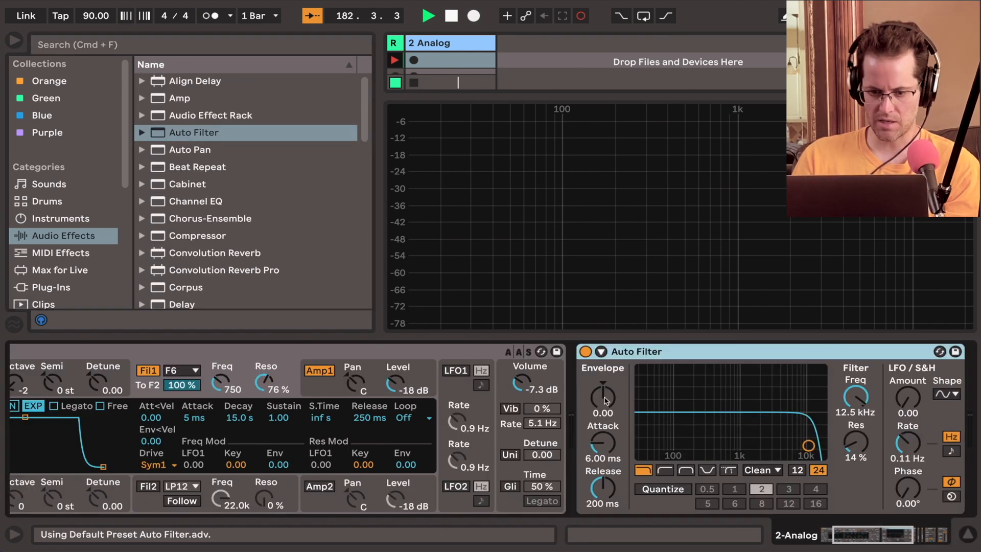
scroll(385, 395, left, 3)
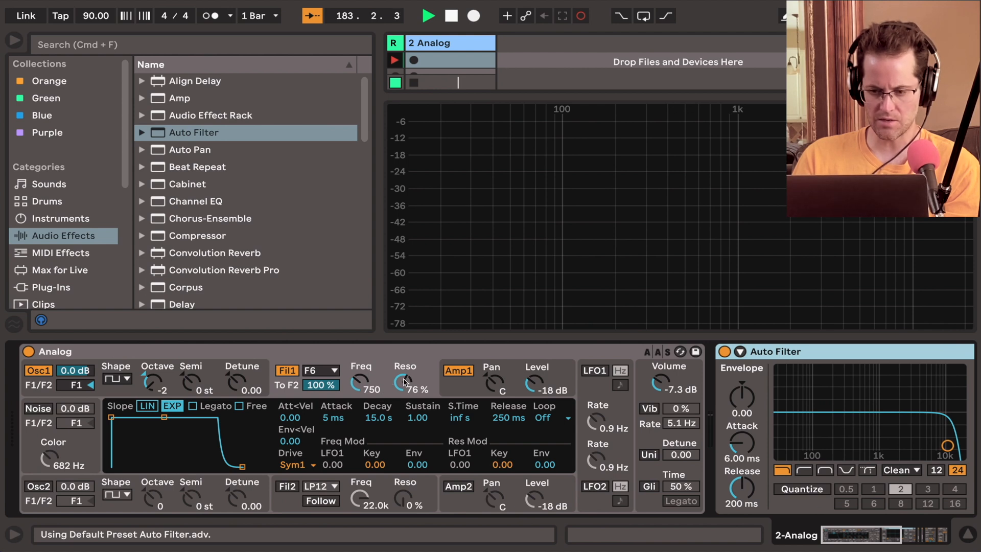
Reduce filter 1's resonance in Analog to about 43%
drag(404, 382, 403, 420)
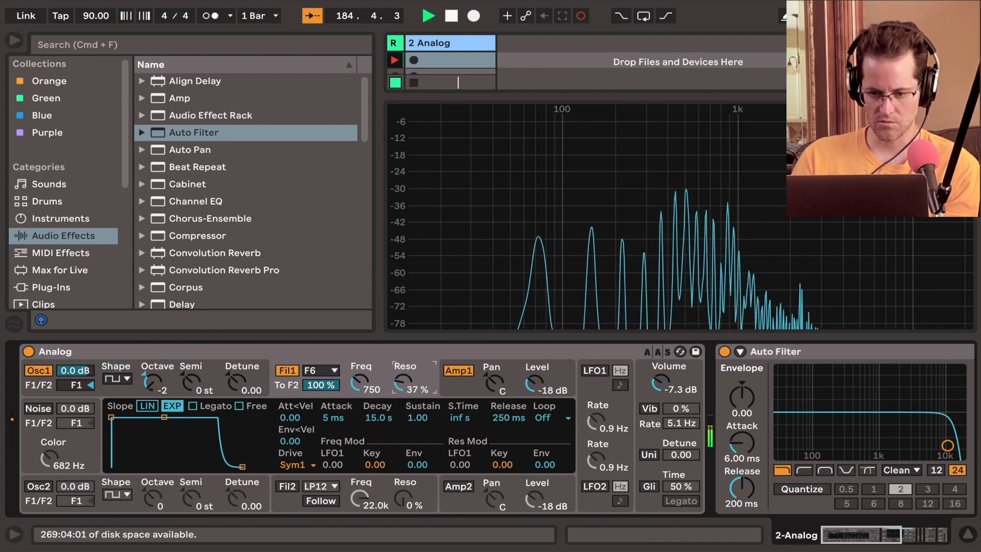
mouse_move(404, 382)
mouse_down()
mouse_move(403, 339)
mouse_move(403, 368)
mouse_up()
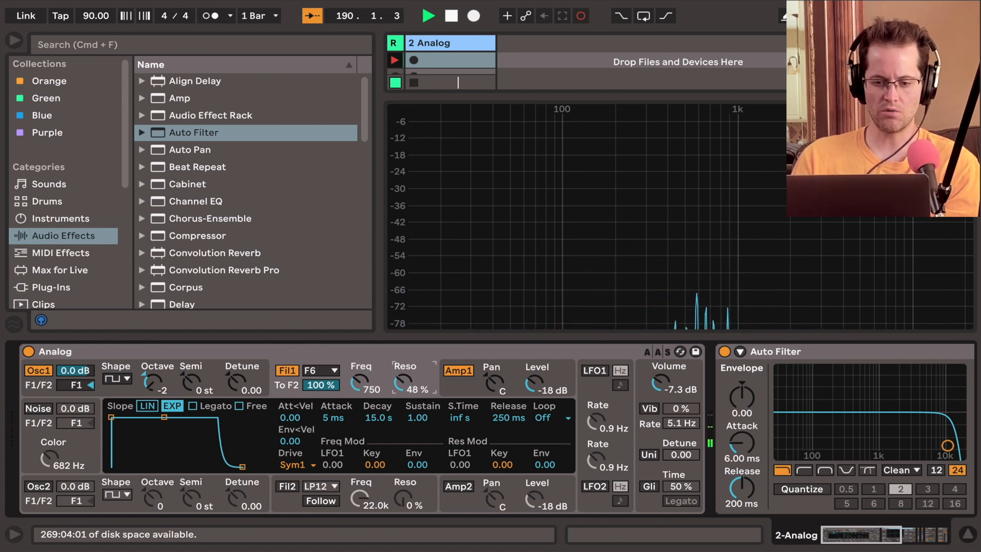
drag(405, 382, 405, 385)
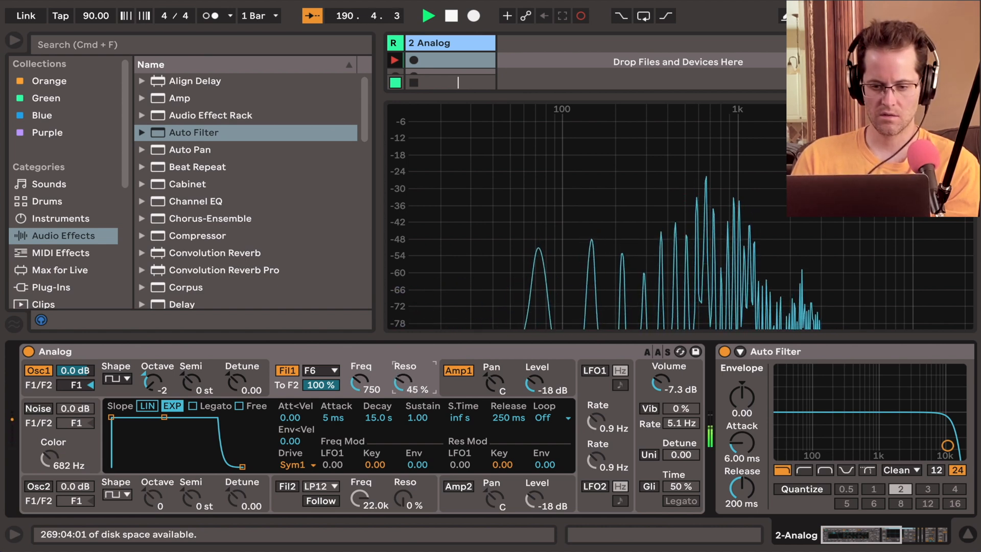
Insert an LFO audio effect between Analog and the Auto Filter
click(64, 217)
click(63, 235)
scroll(181, 214, down, 8)
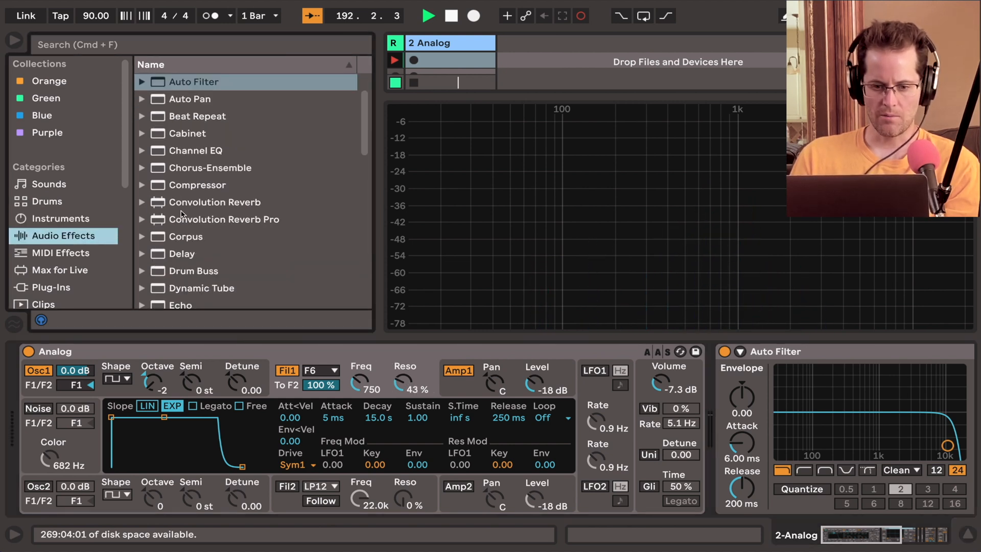
scroll(182, 213, down, 3)
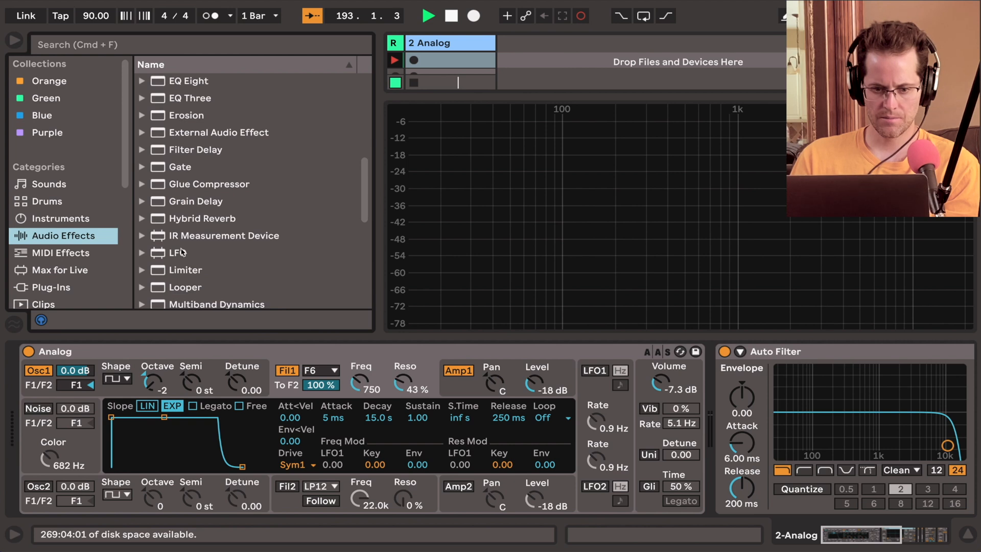
click(183, 253)
drag(642, 347, 726, 370)
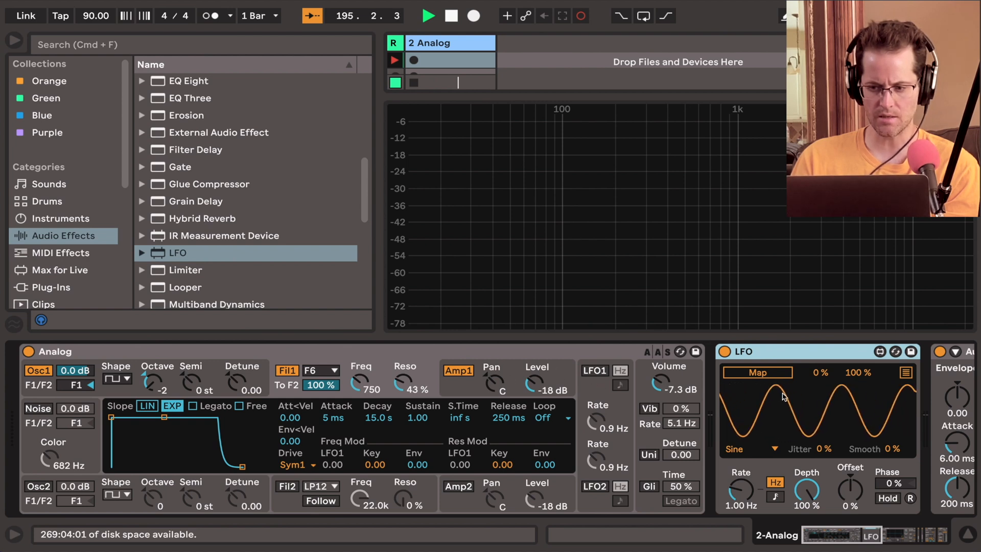
Map the LFO to Analog's filter 1 resonance, with its depth at about 7.87% and its rate at 0.03 Hz
click(772, 377)
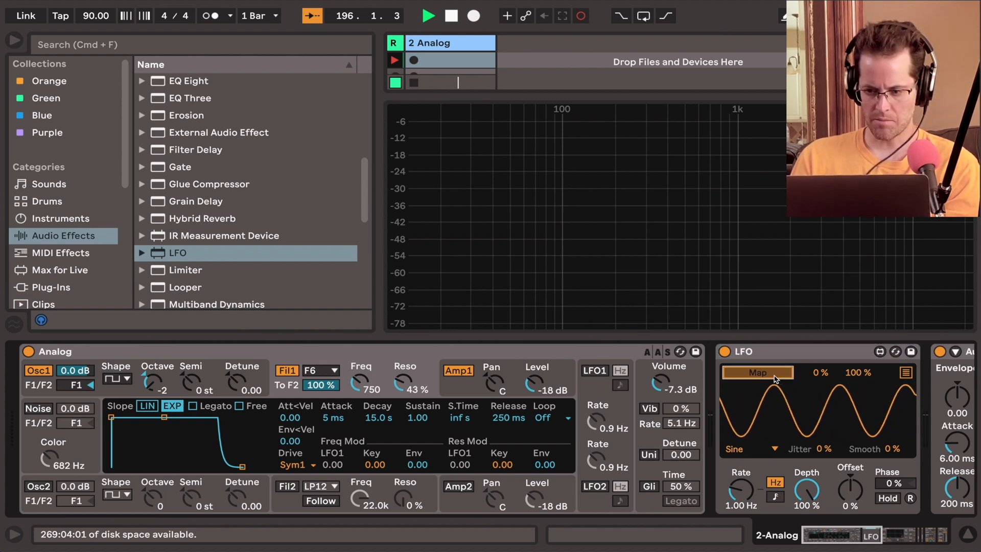
drag(800, 515, 801, 551)
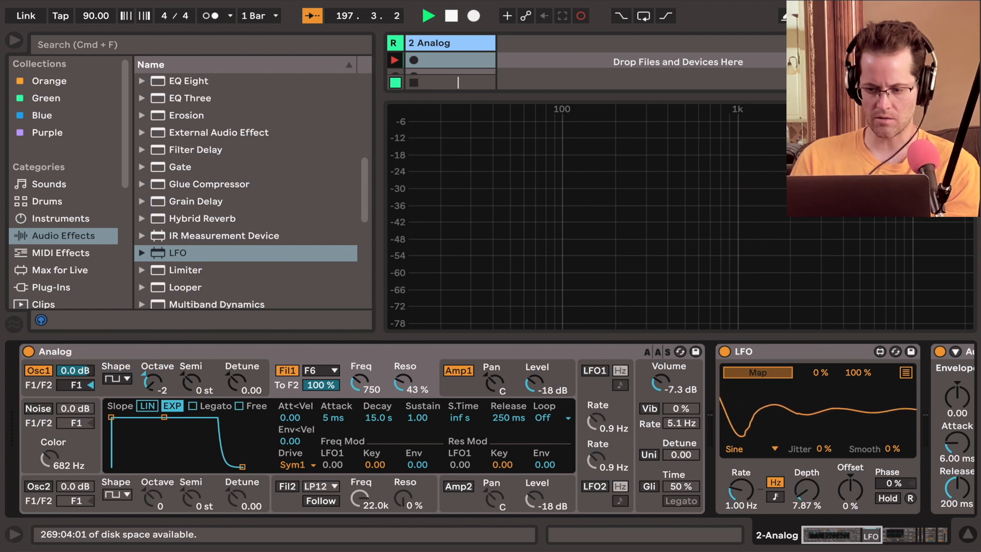
drag(741, 491, 741, 514)
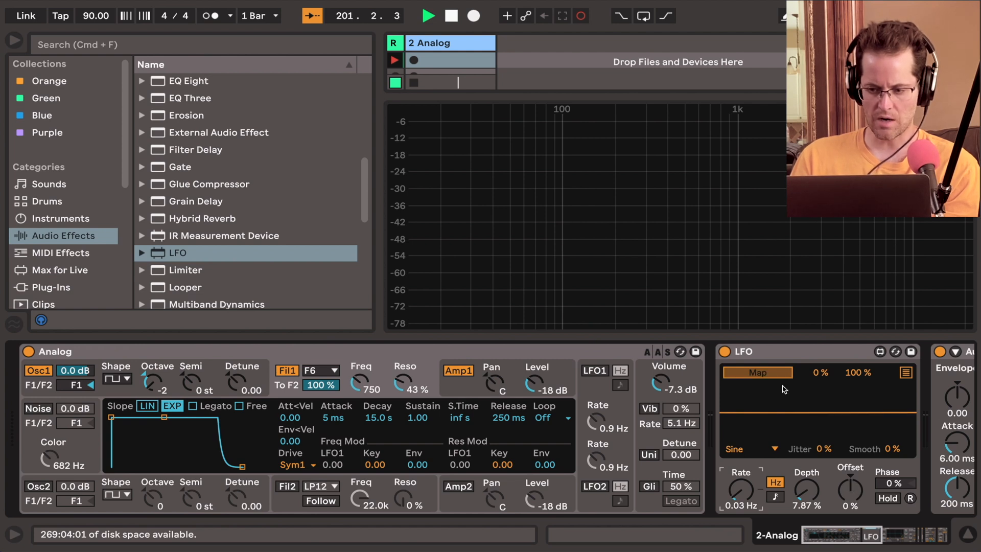
click(401, 385)
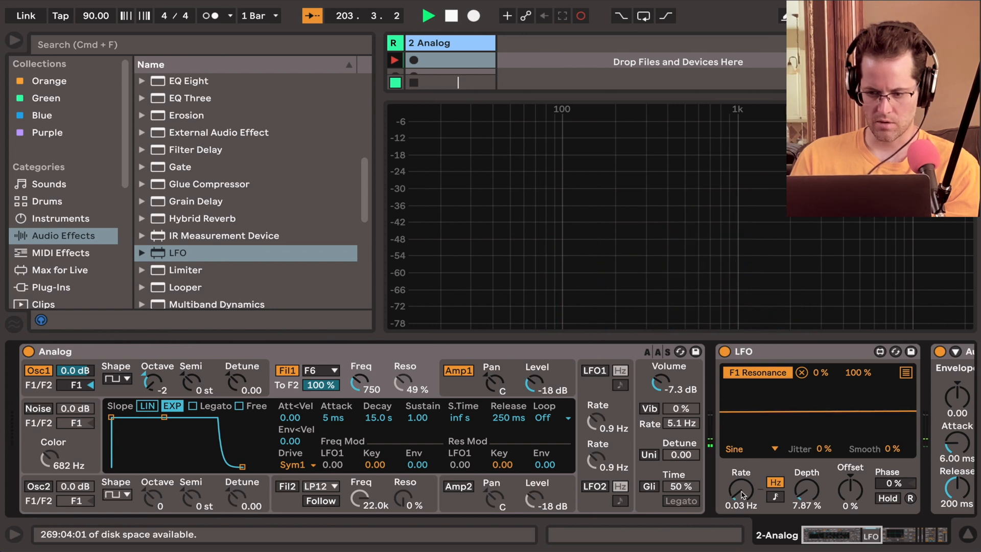
Set the LFO's rate to about 0.07 Hz, its jitter to 7% and its depth to about 14.2%
drag(803, 494, 804, 498)
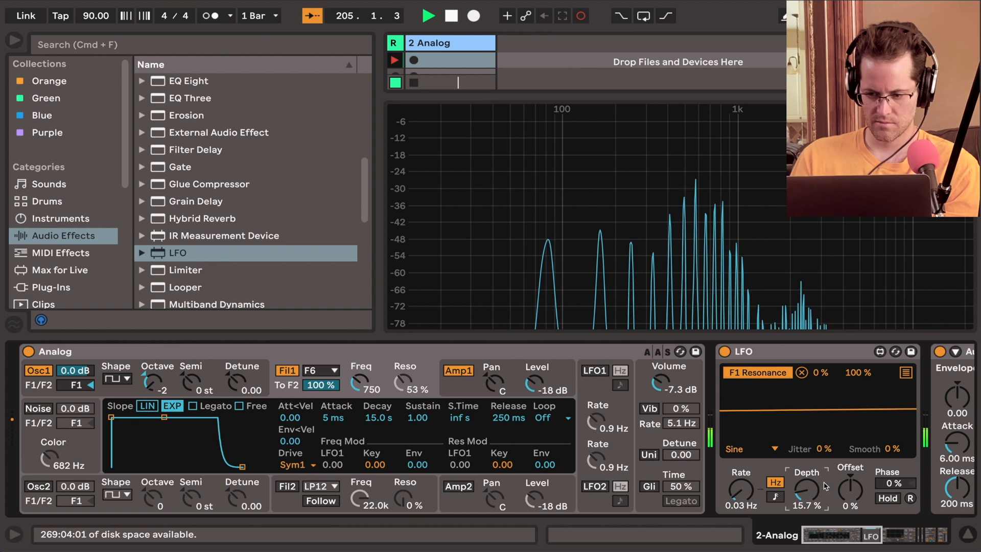
click(745, 492)
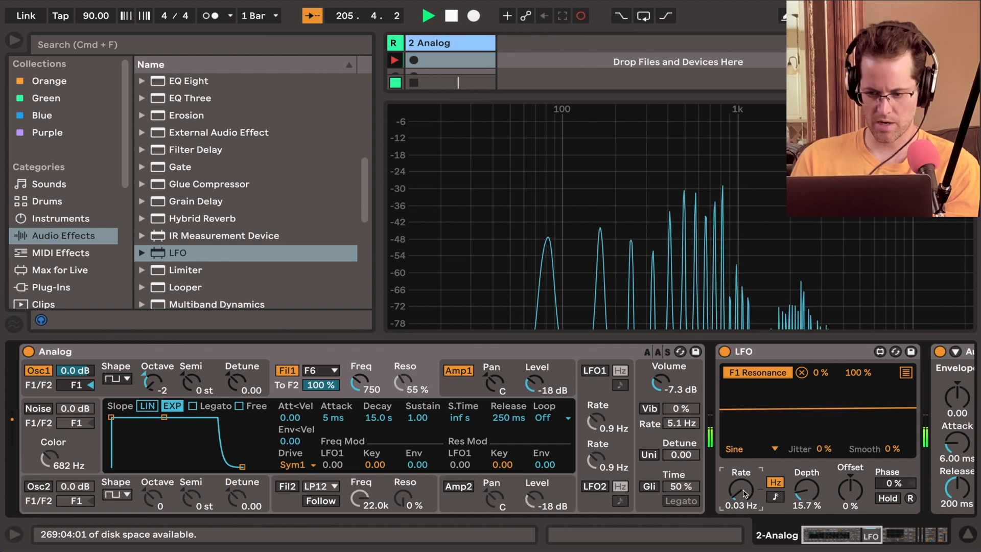
drag(744, 492, 743, 493)
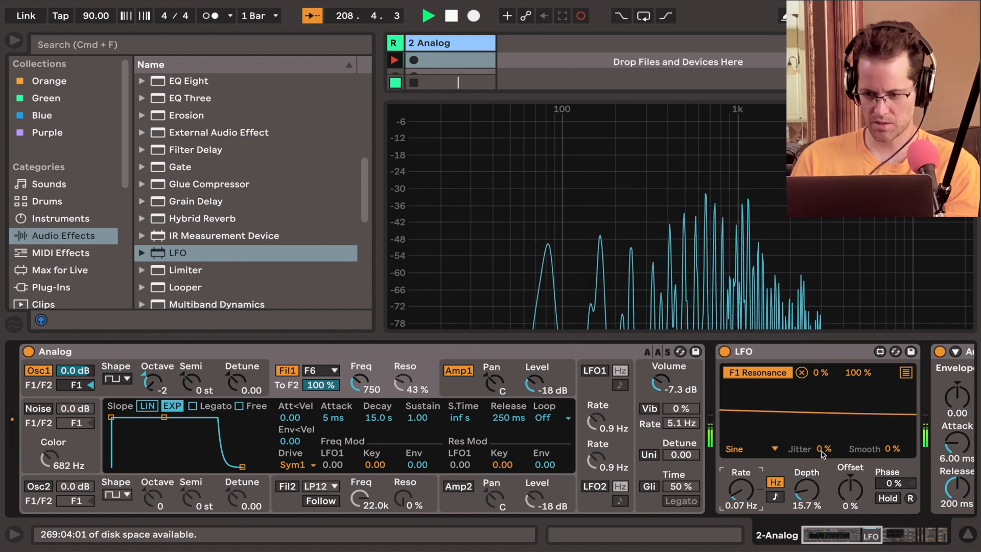
drag(822, 453, 824, 454)
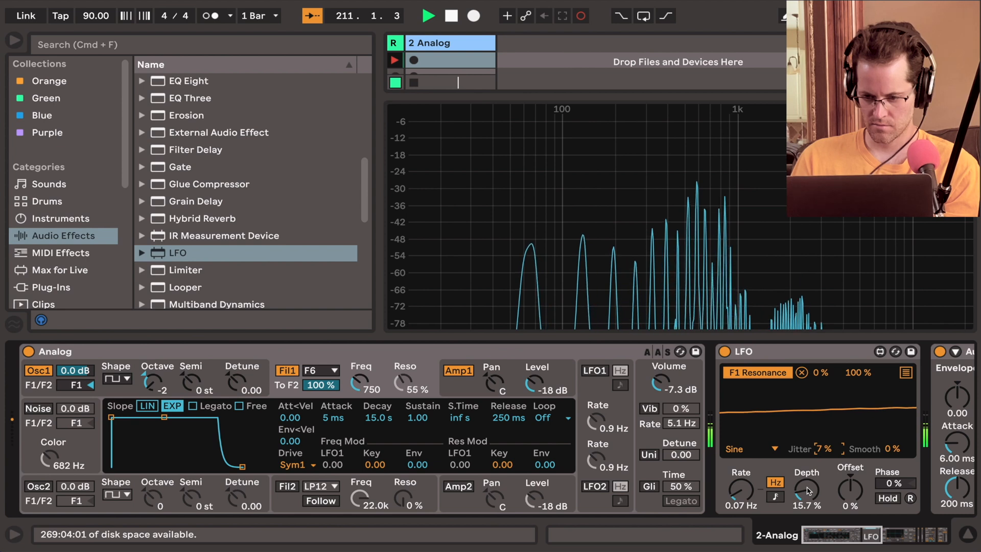
drag(808, 490, 808, 493)
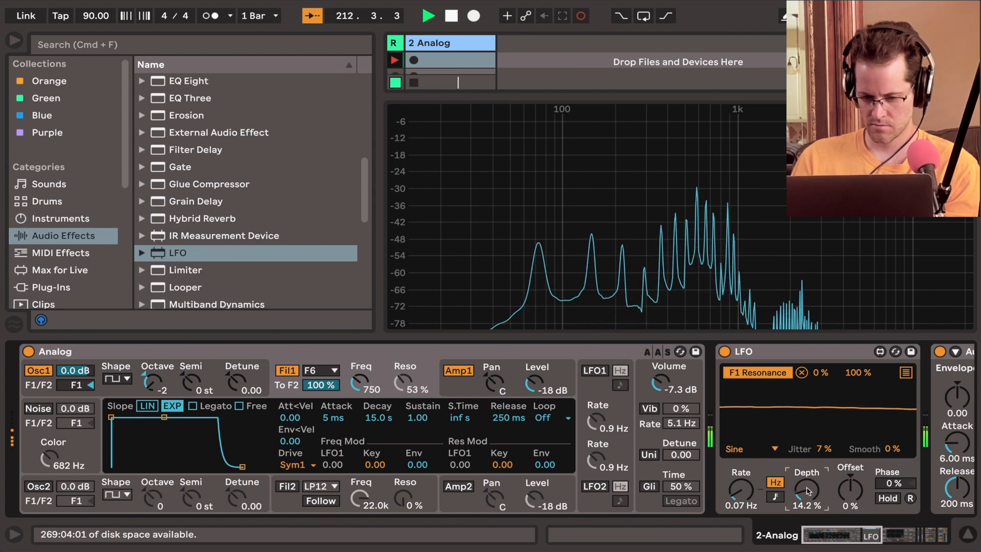
Map the LFO also to Analog's filter 1 frequency, with a minimum of 8% and a maximum of 76%
click(910, 373)
click(765, 387)
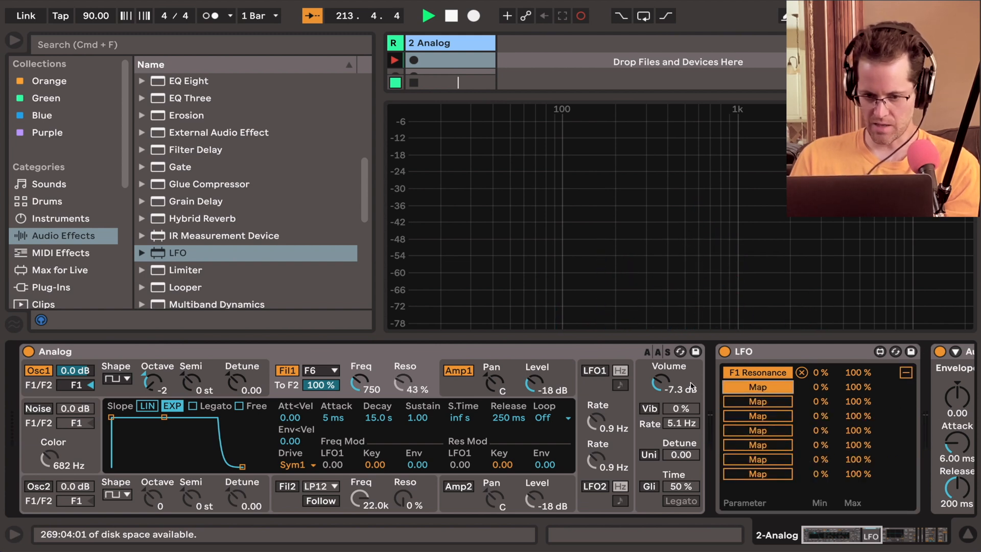
click(359, 384)
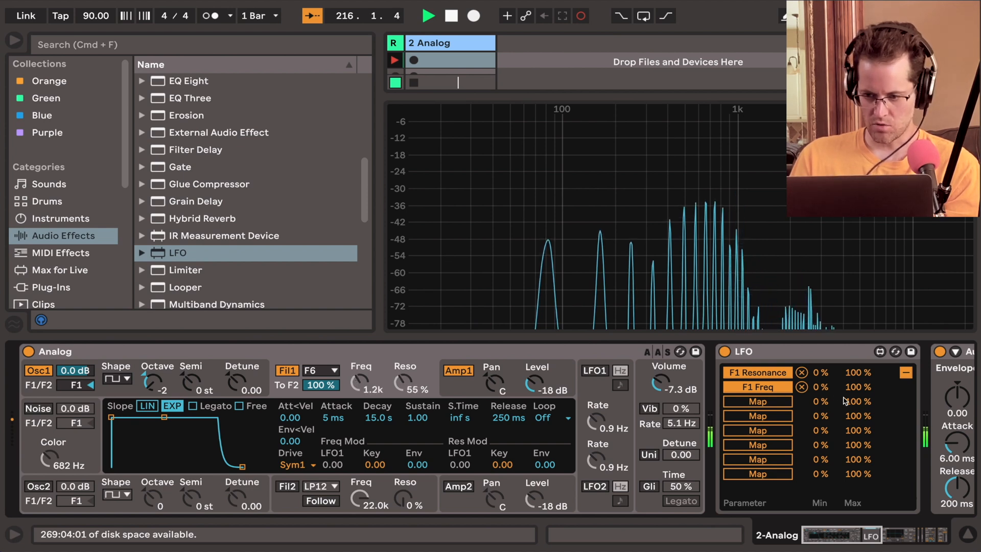
drag(856, 393, 856, 399)
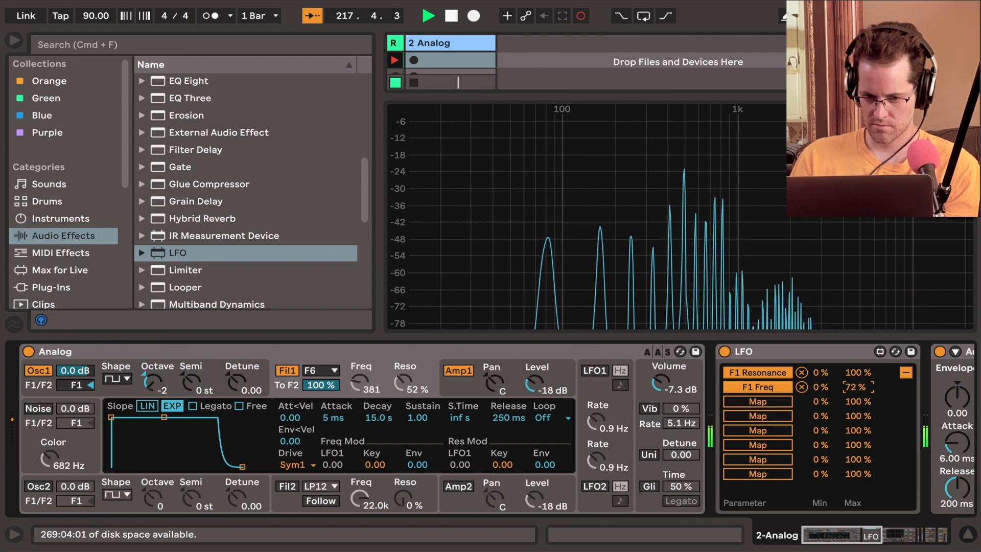
drag(855, 399, 855, 391)
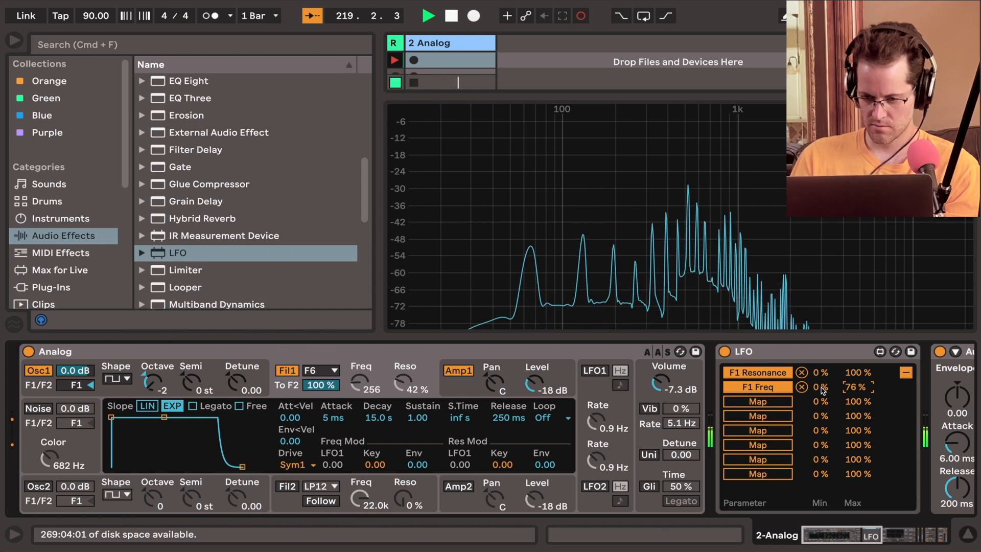
drag(822, 391, 822, 387)
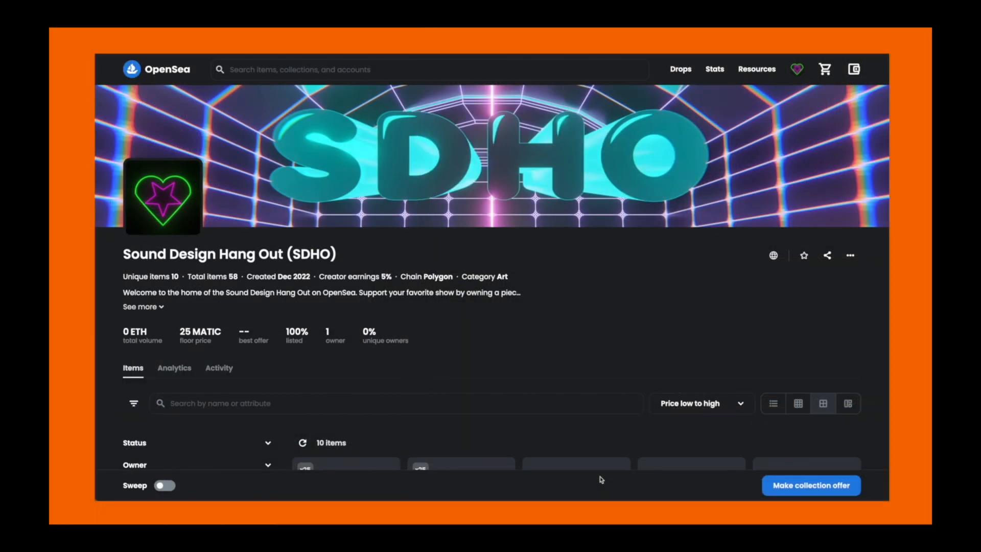
Switch to OpenSea and browse the items in the Sound Design Hang Out (SDHO) collection
scroll(568, 260, down, 1)
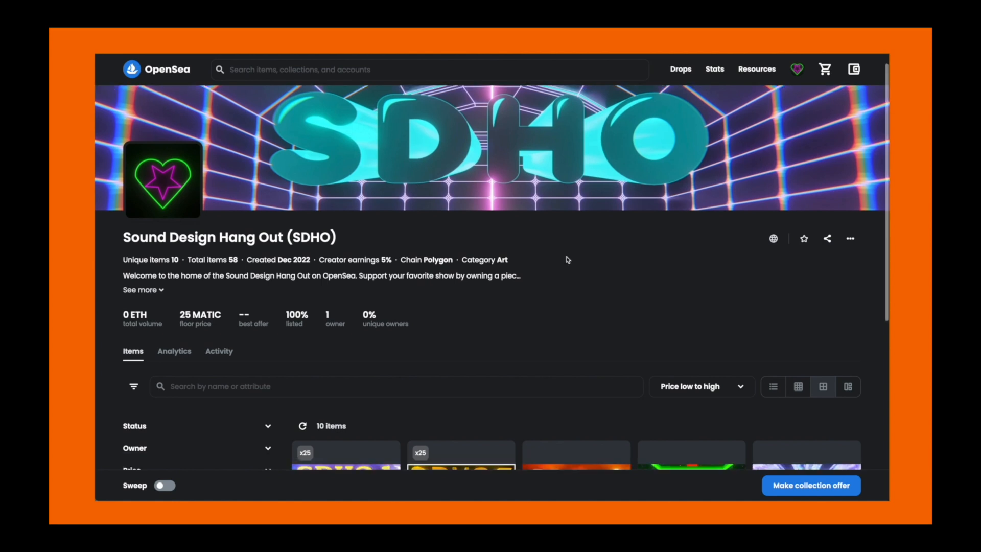
scroll(568, 259, down, 5)
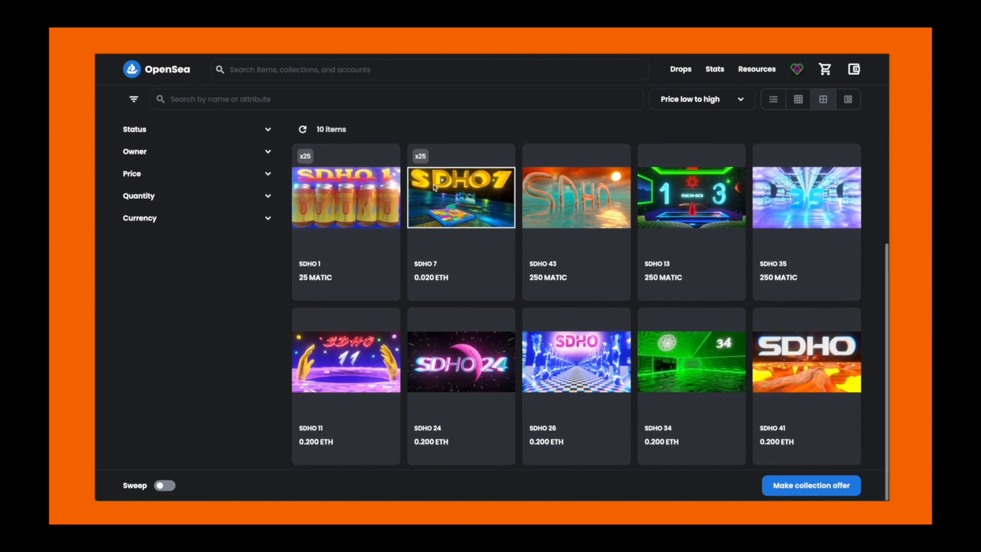
click(549, 191)
scroll(270, 248, up, 1)
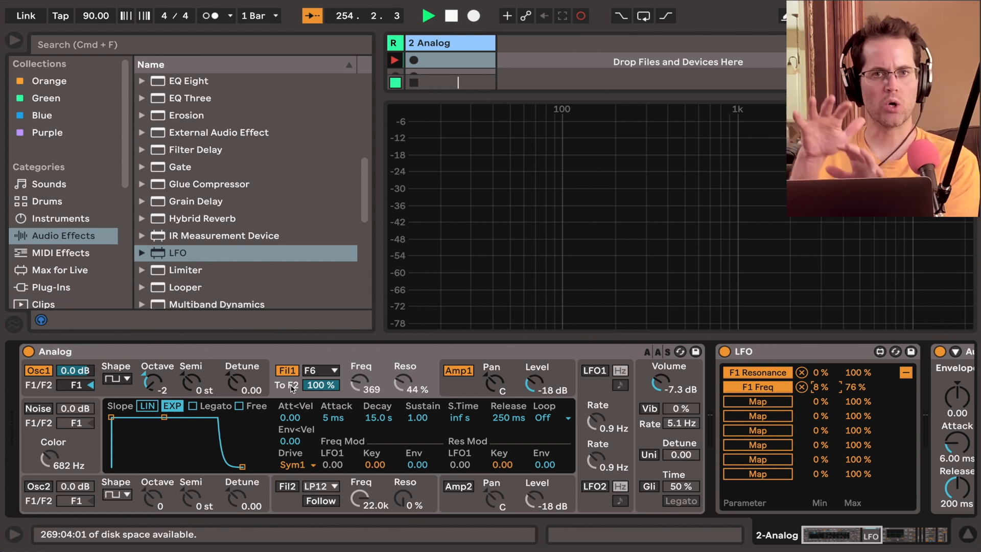
Lower oscillator 1's octave to -3 while playing test notes to compare it with -2
key(s)
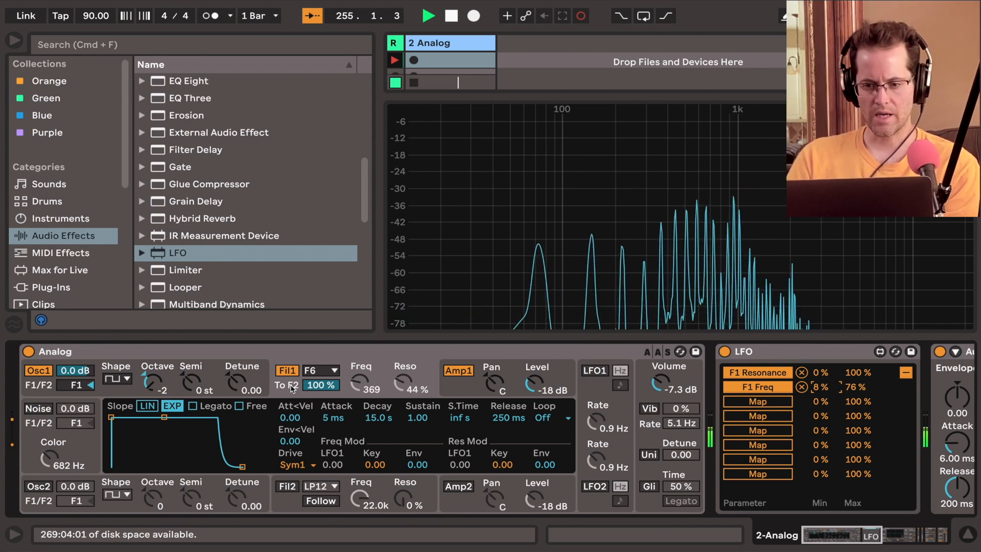
key(g)
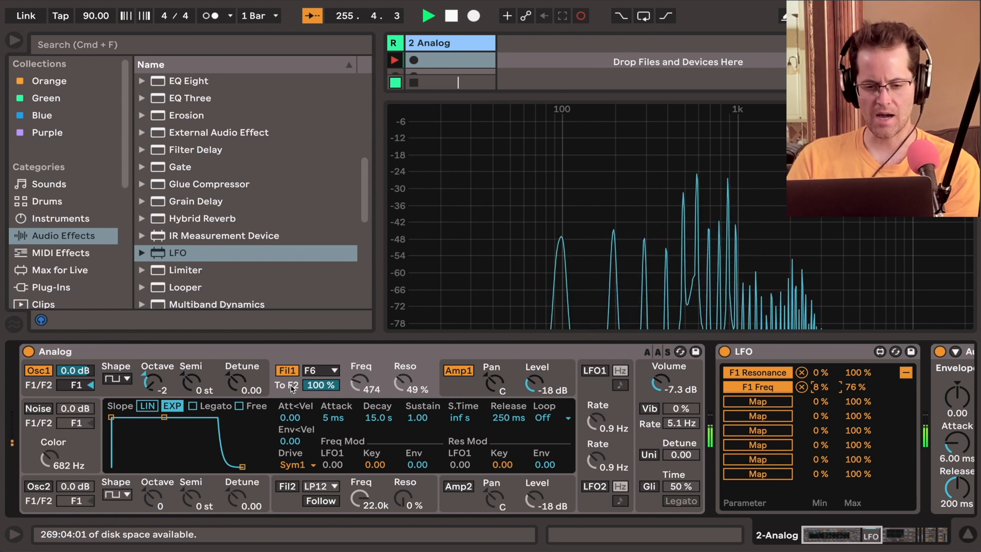
click(156, 385)
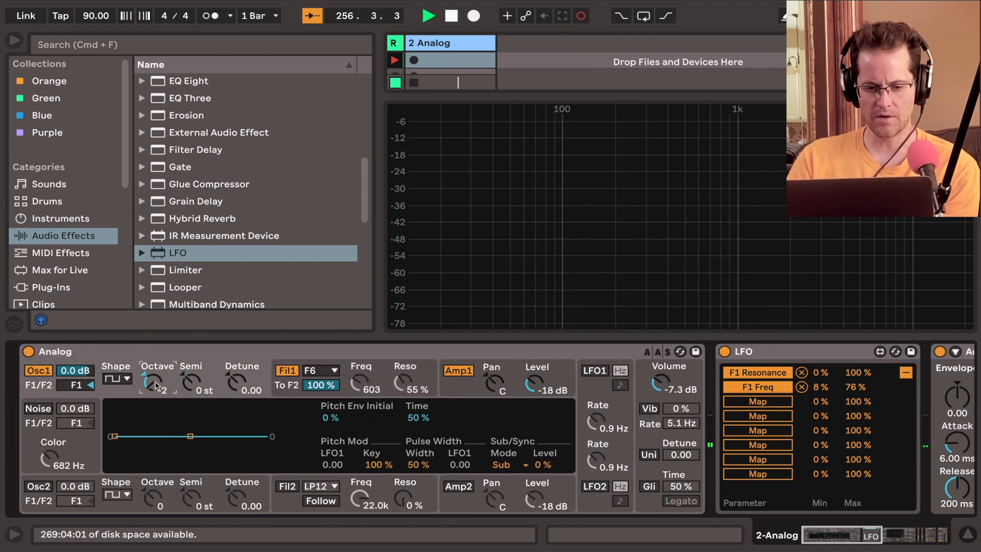
key(d)
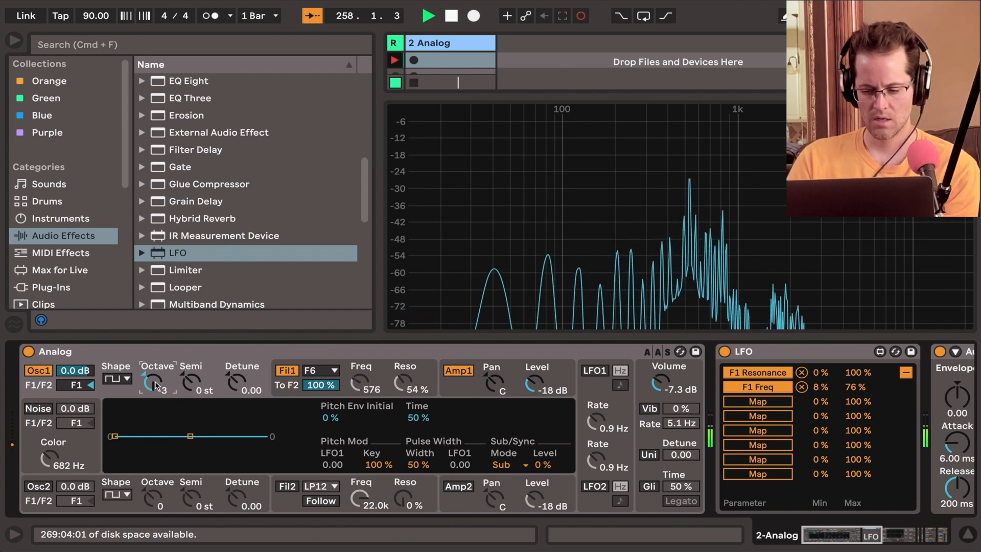
key(Up)
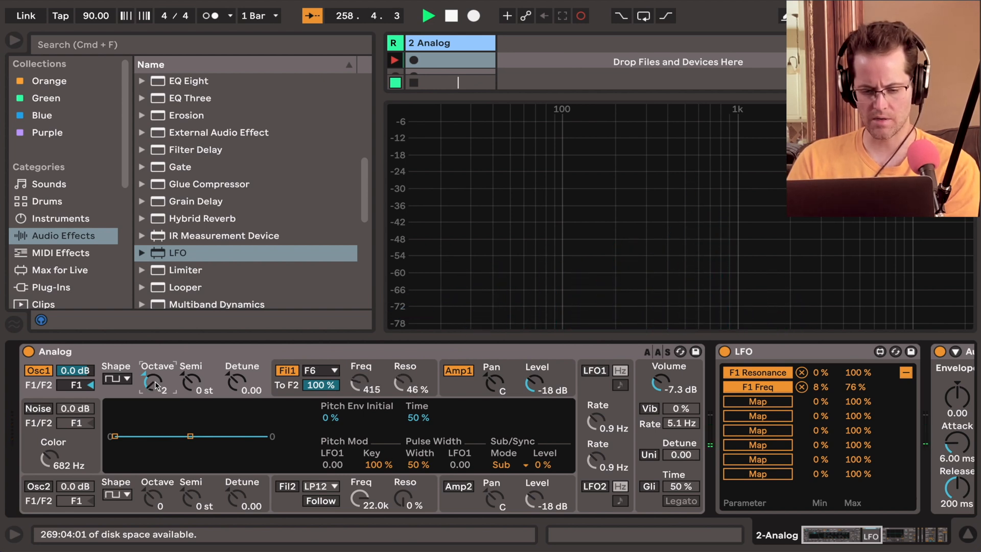
key(d)
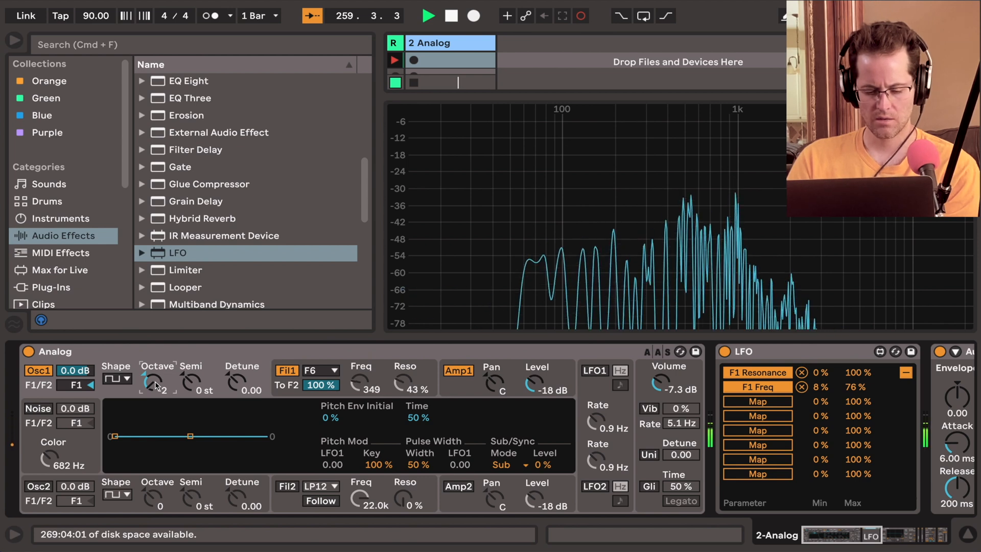
key(Down)
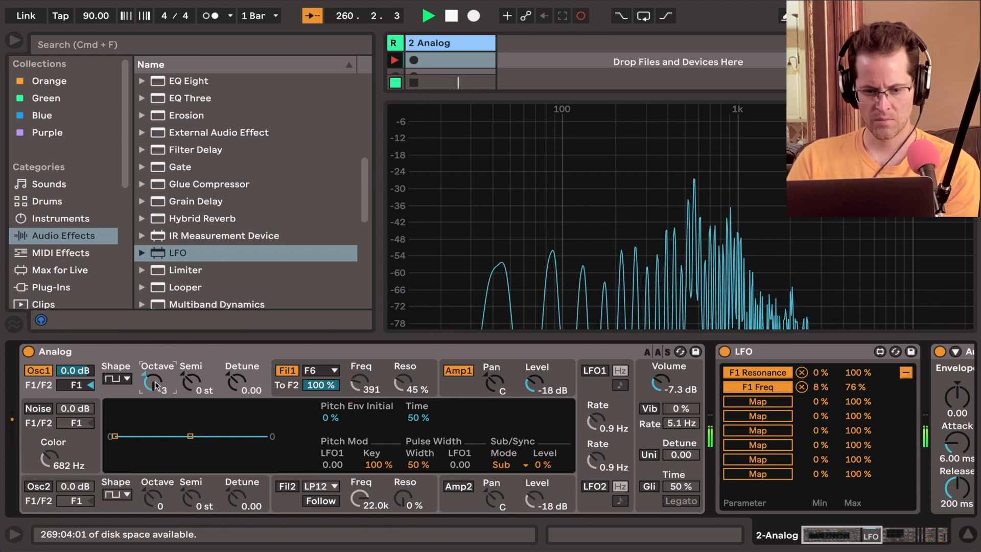
Enable oscillator 2, route it fully to filter 2 (F2), and switch on filter 2
click(39, 487)
click(39, 488)
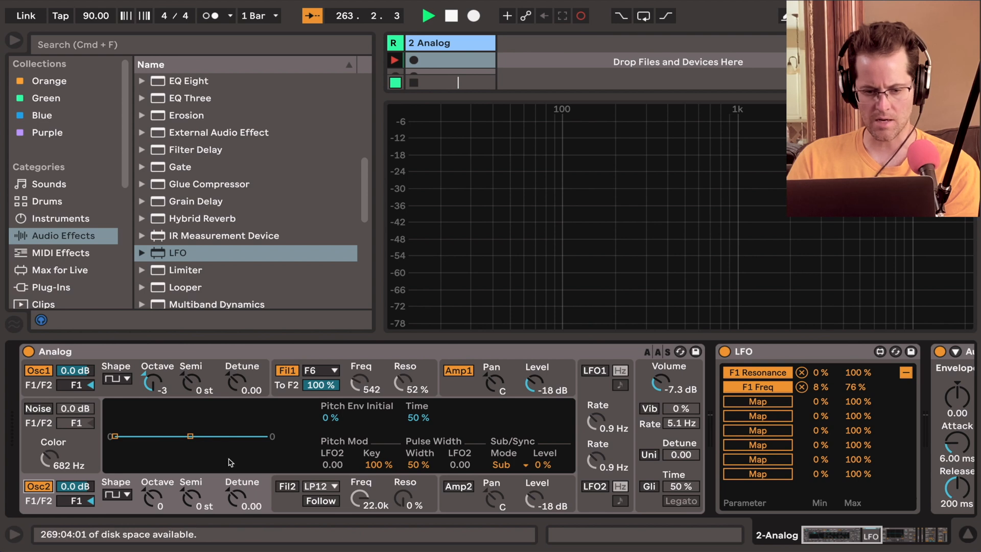
drag(76, 502, 75, 511)
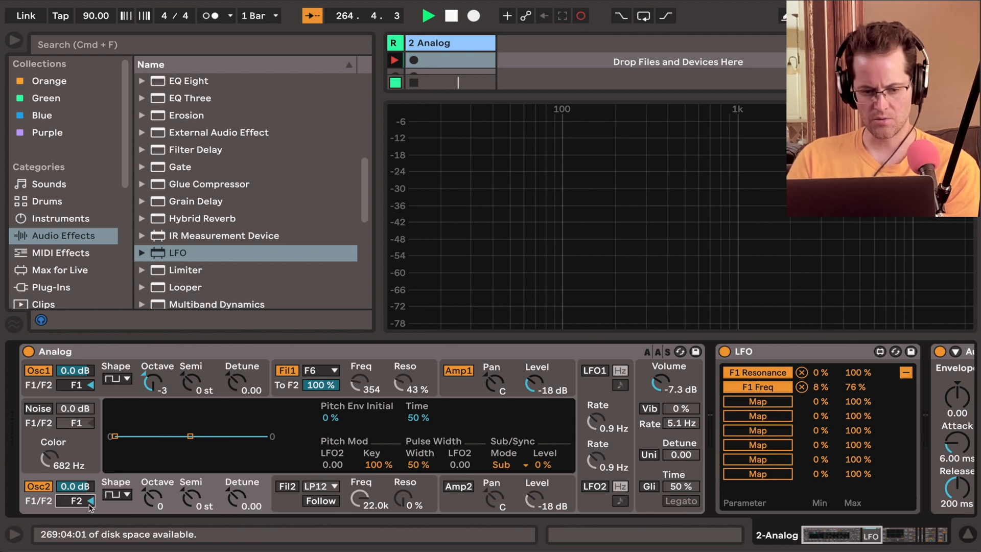
click(290, 501)
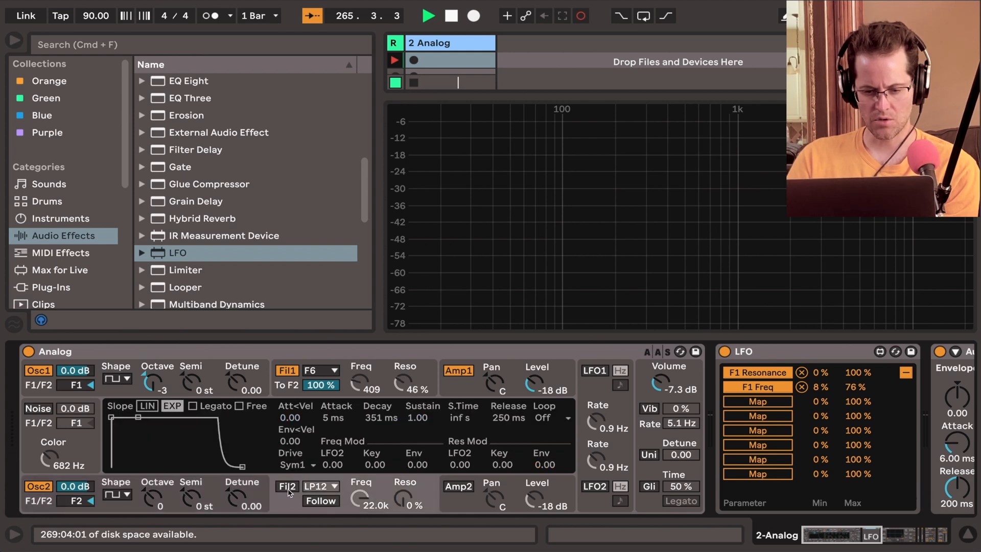
click(288, 487)
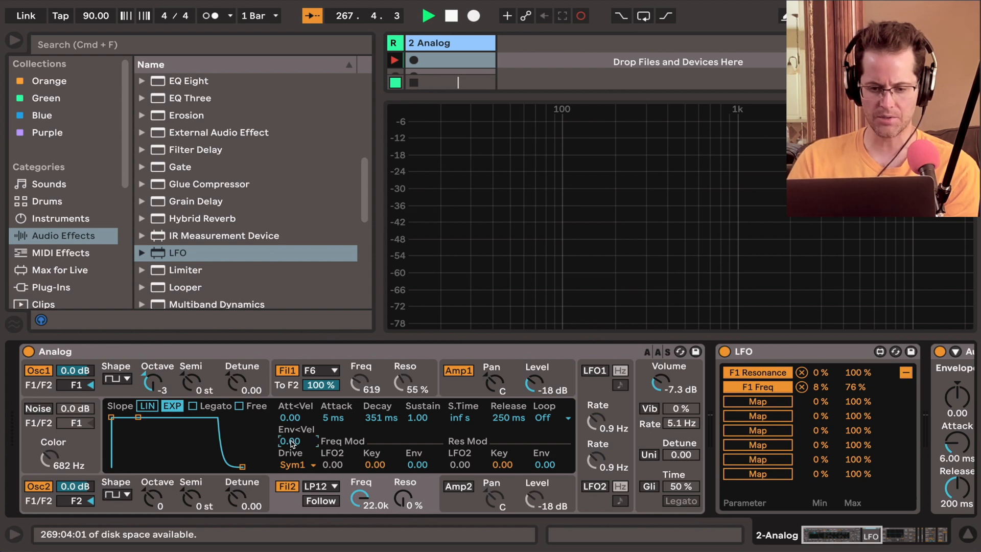
Switch on amp 2 and set its envelope decay to about 965 ms
click(459, 486)
click(462, 486)
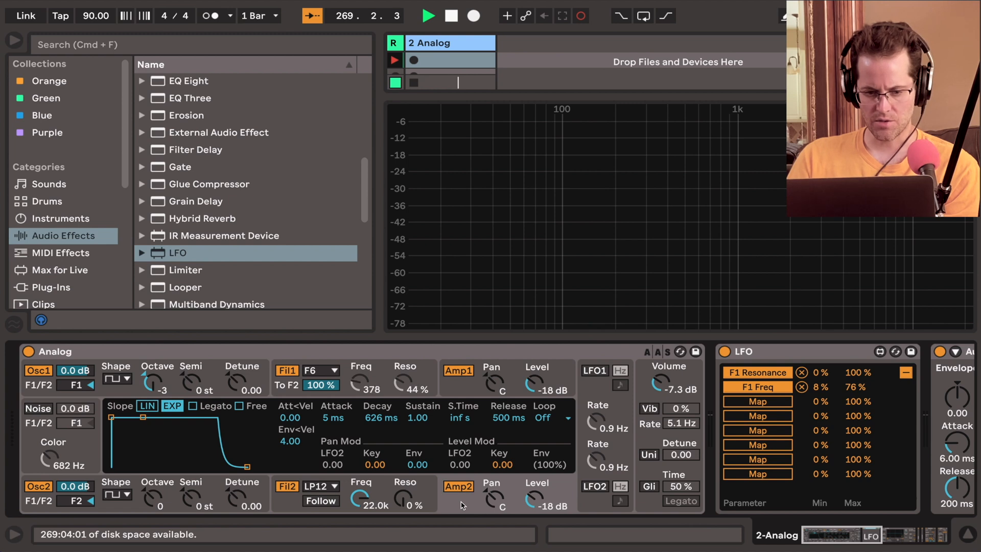
drag(143, 417, 146, 418)
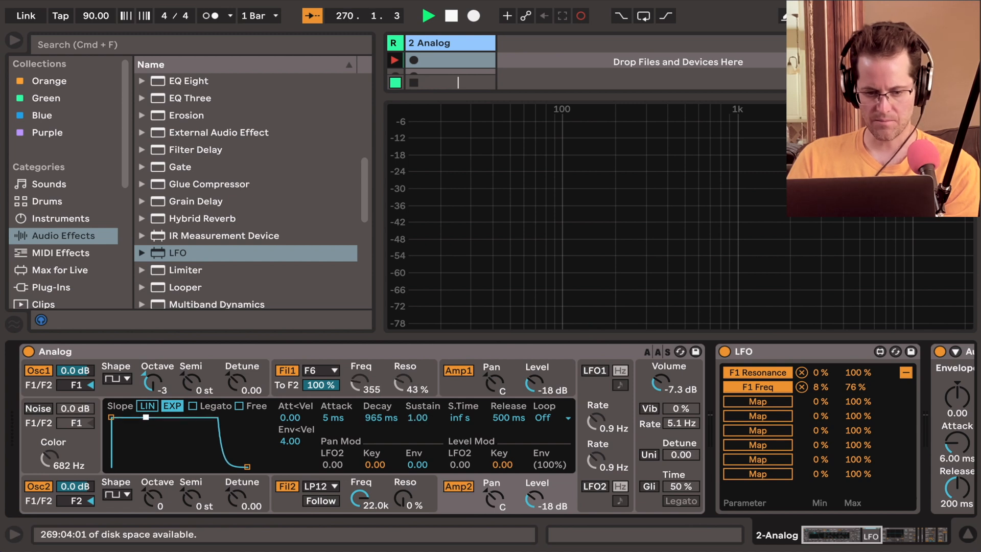
Change oscillator 2's shape to a sine wave and set its octave to -3
click(119, 494)
click(121, 444)
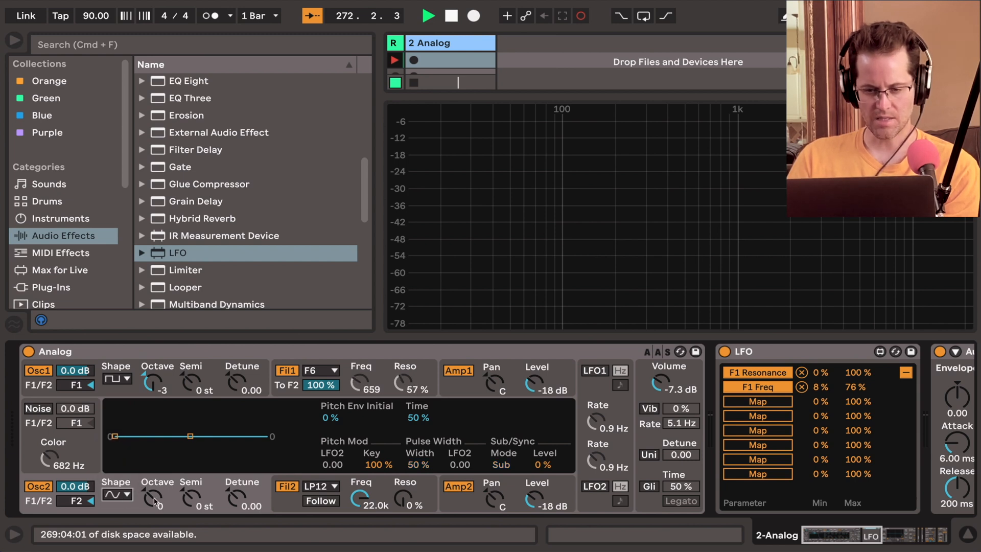
drag(152, 498, 153, 523)
Balance the oscillator levels, with oscillator 1 at -5.0 dB and oscillator 2 at 6.9 dB
drag(75, 486, 75, 521)
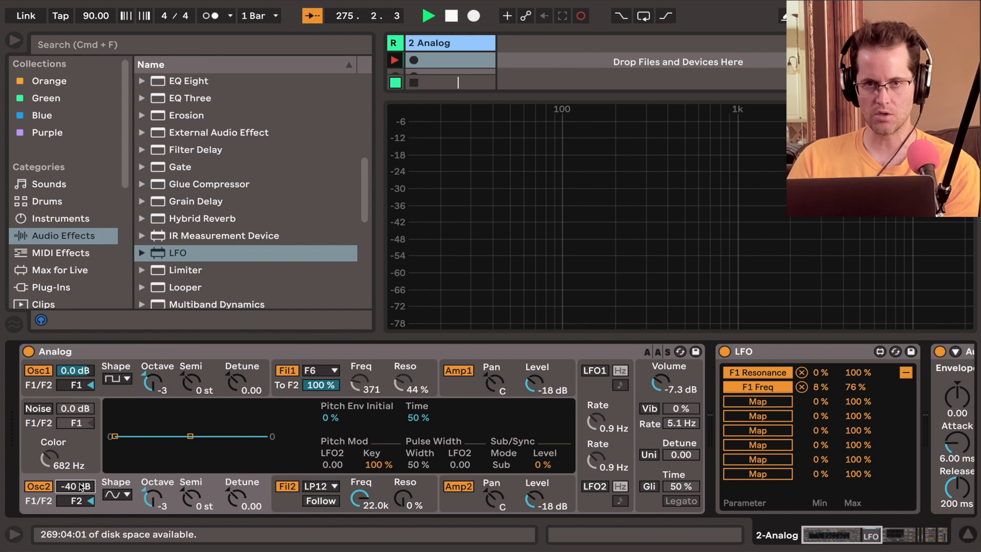
drag(81, 487, 81, 482)
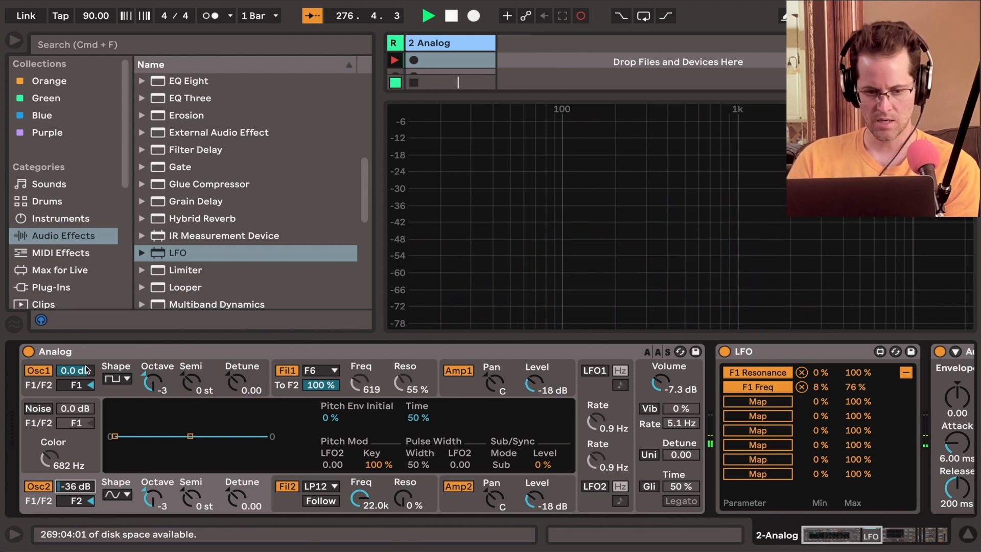
drag(87, 369, 87, 372)
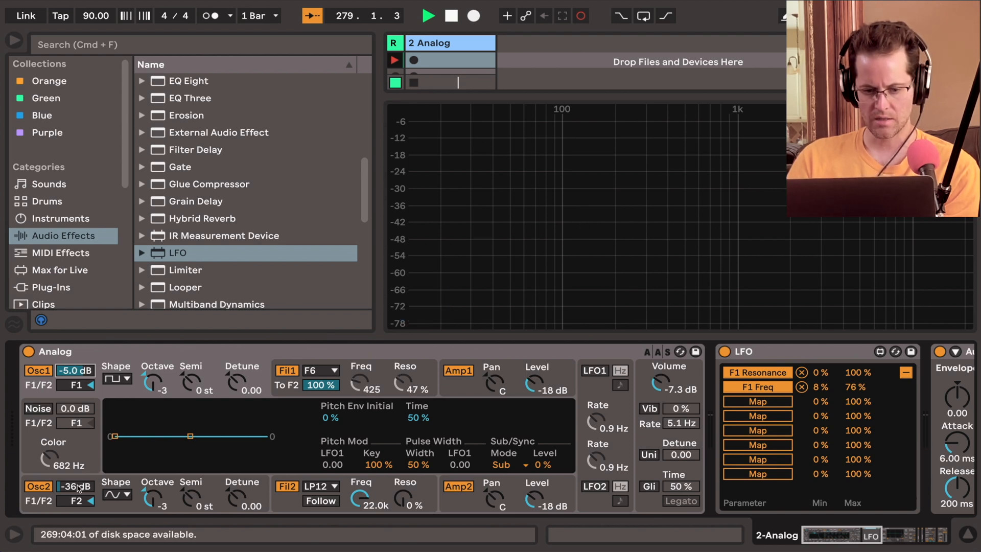
drag(77, 486, 78, 446)
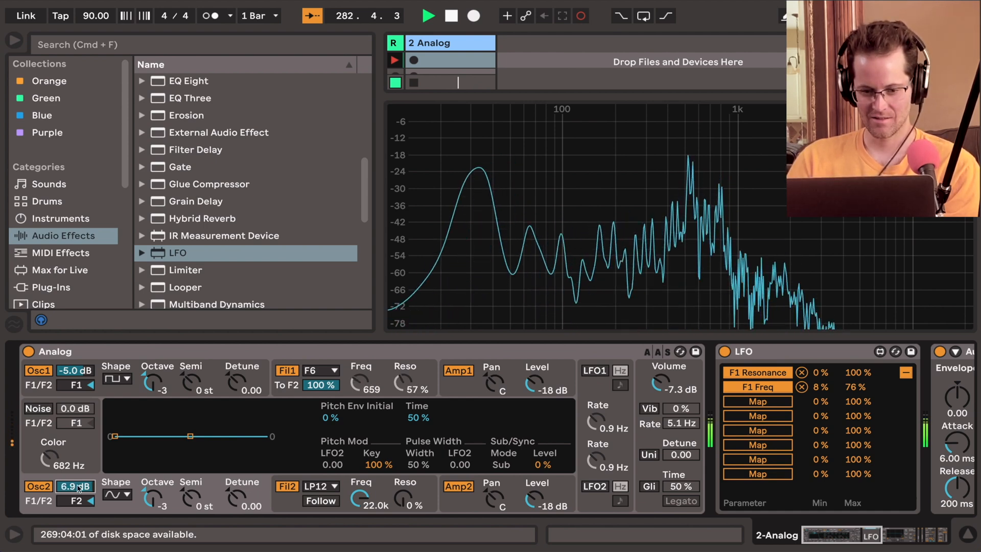
Set amp 2's envelope to 2.65 s decay, 0.86 sustain and 1.11 s release, and compare the sound without and with oscillator 2
click(461, 509)
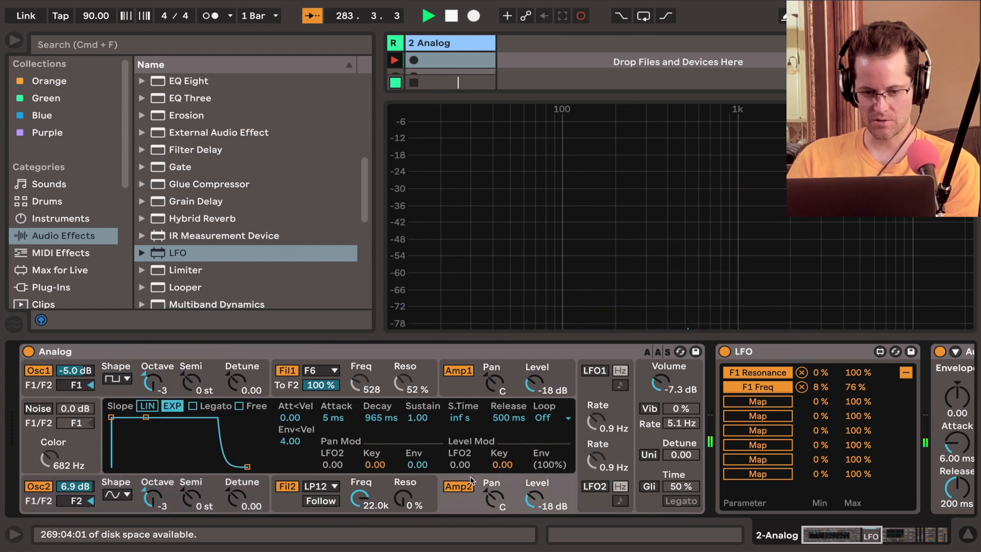
mouse_move(145, 417)
mouse_down()
mouse_move(144, 466)
mouse_move(144, 417)
mouse_move(151, 424)
mouse_up()
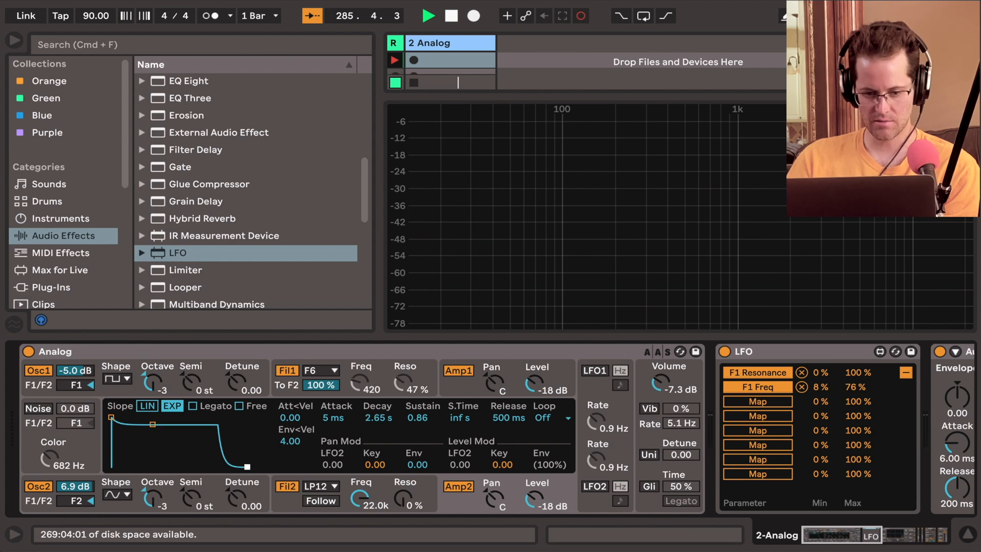
drag(247, 467, 253, 466)
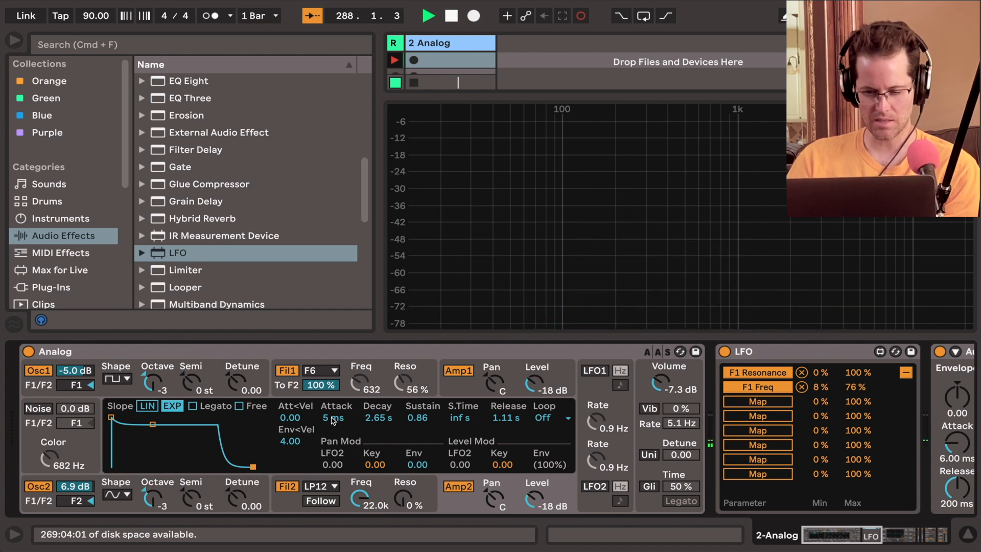
mouse_move(332, 418)
mouse_down()
mouse_move(332, 384)
mouse_move(333, 420)
mouse_up()
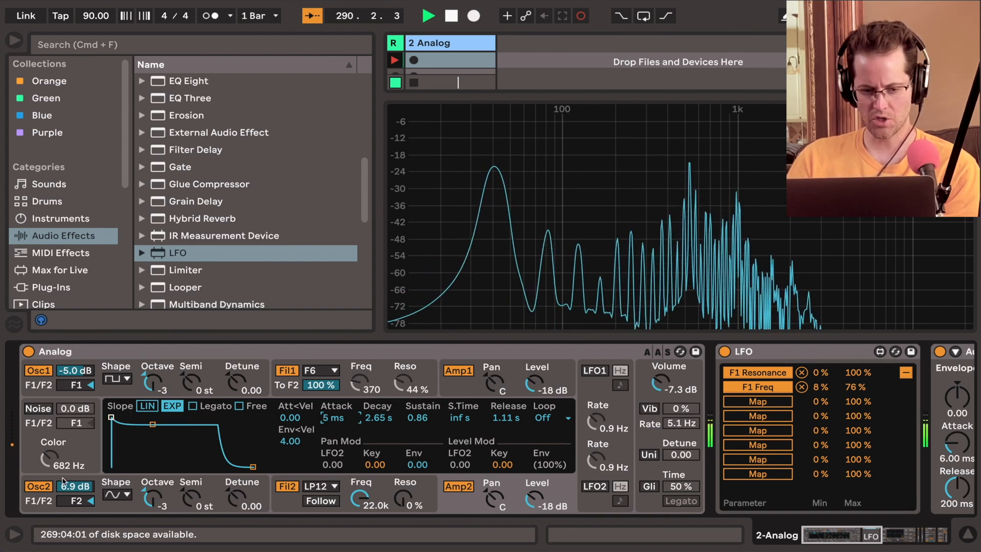
click(39, 486)
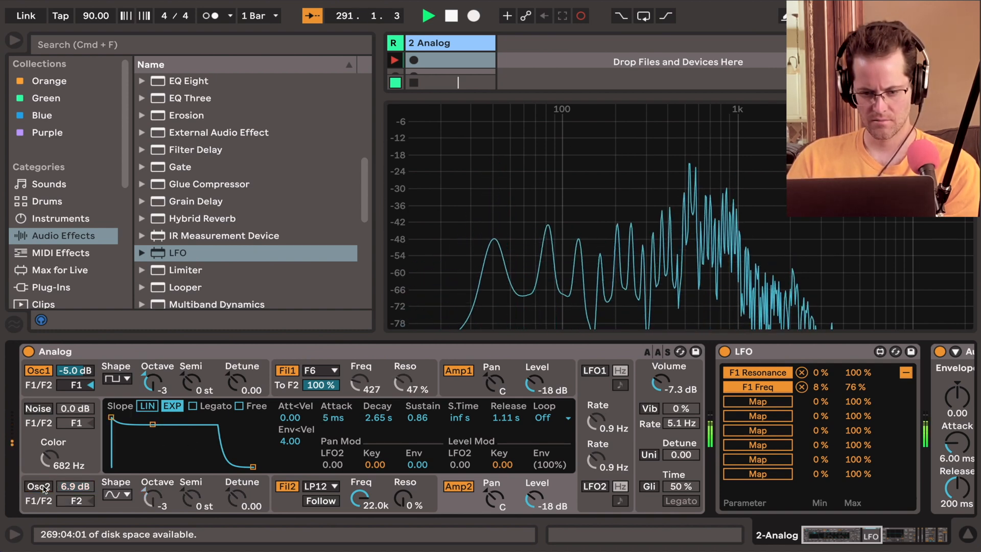
click(39, 486)
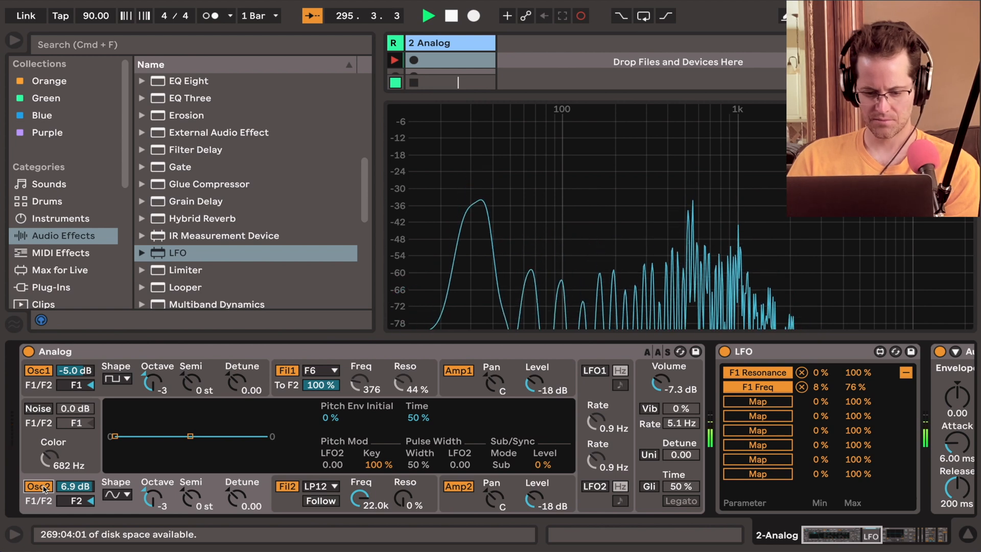
Fold the LFO, Auto Filter, EQ Eight and Compressor devices and return the enlarged Spectrum display to its device
double_click(857, 356)
click(856, 355)
double_click(856, 355)
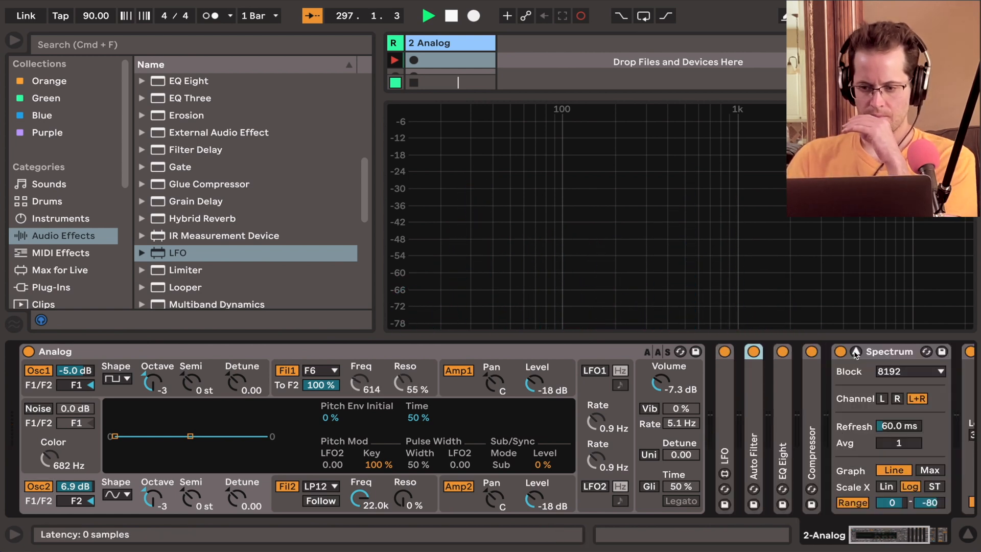
double_click(856, 355)
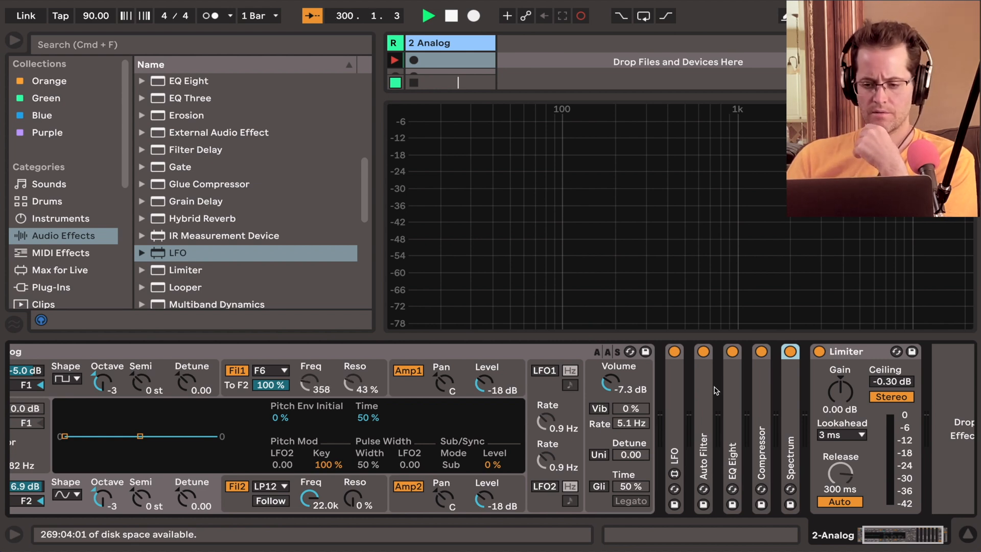
double_click(790, 363)
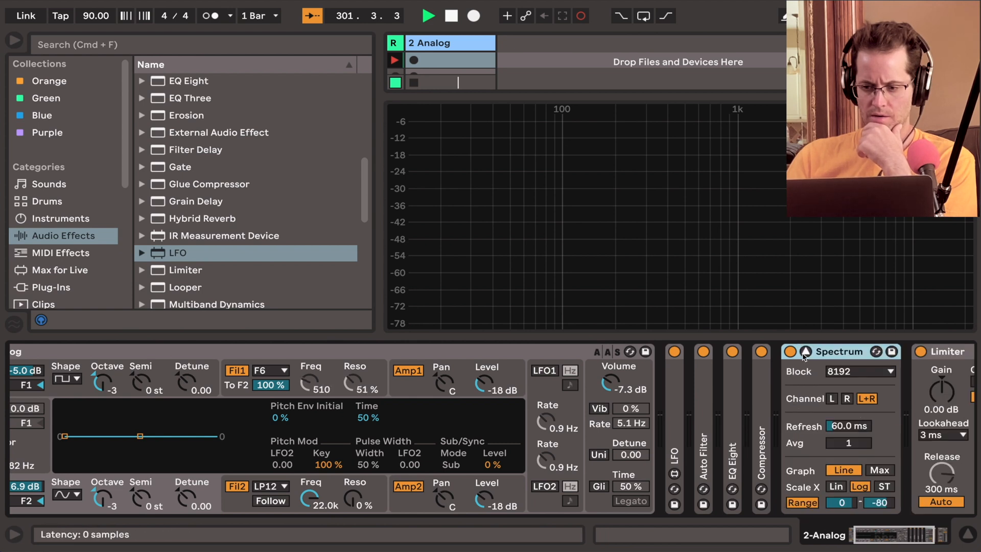
click(805, 352)
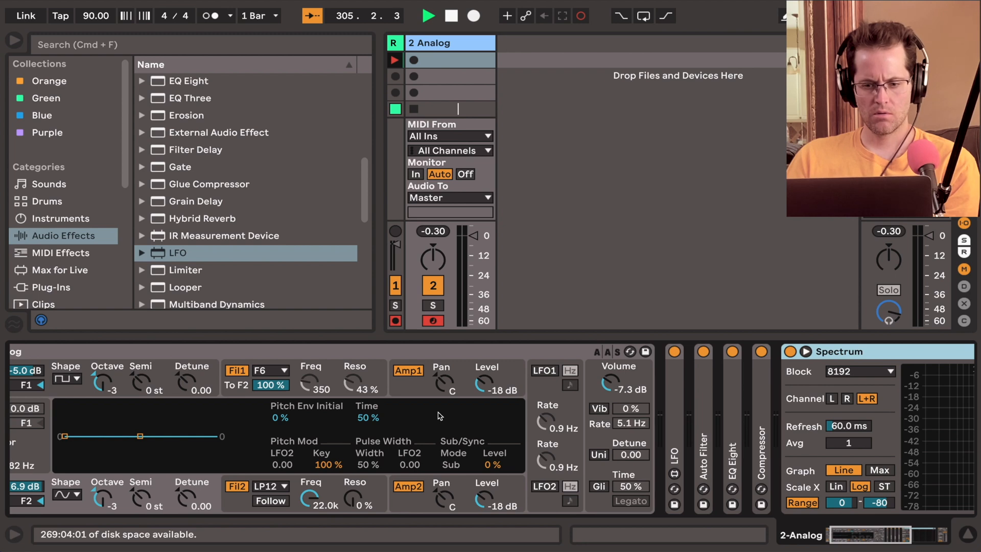
scroll(439, 418, left, 2)
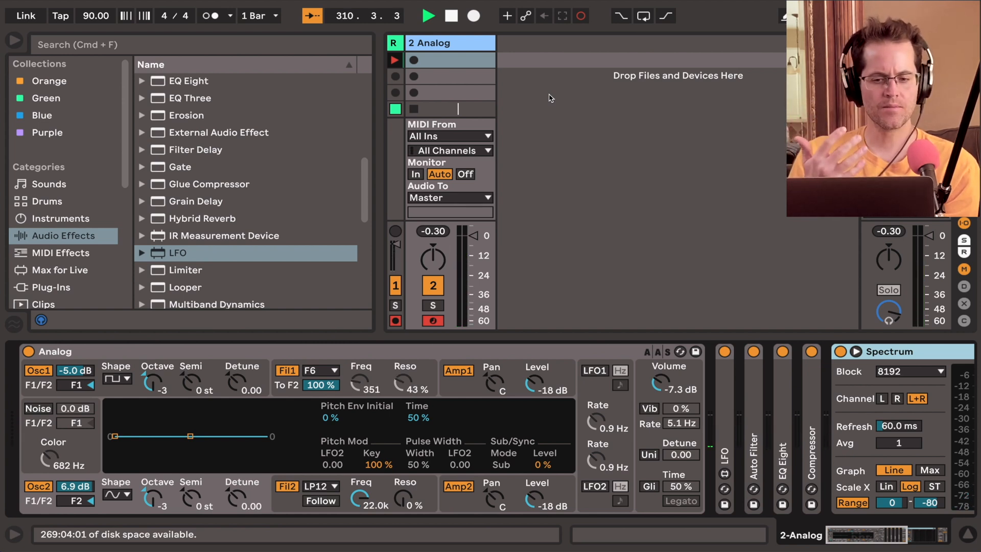
click(155, 389)
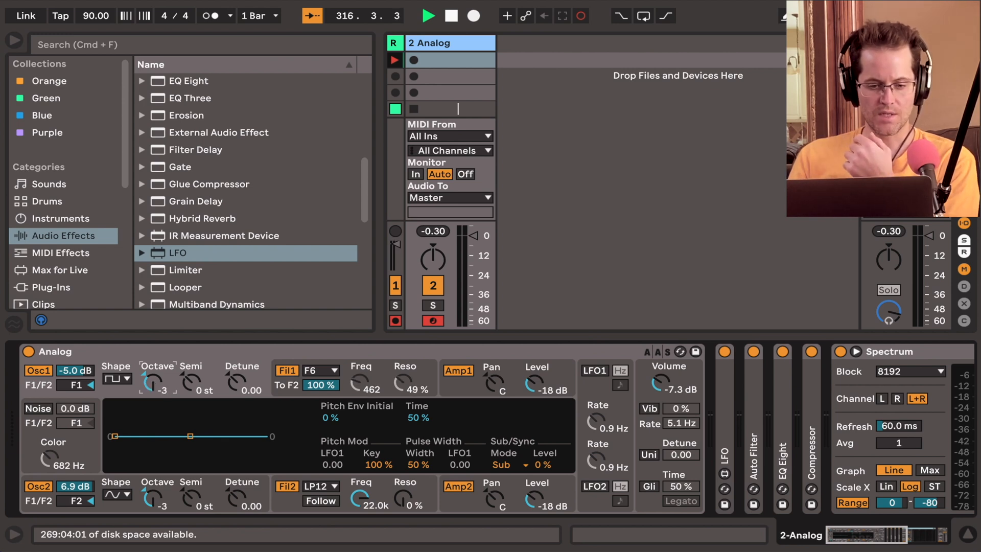
drag(154, 385, 153, 394)
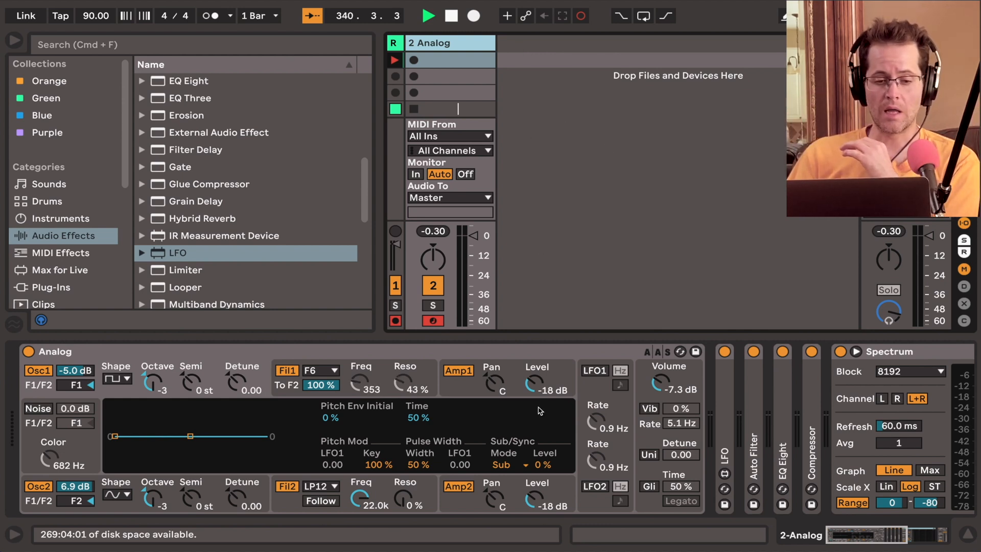
Fold Analog and Spectrum and add a Gate effect between Spectrum and the Limiter
double_click(498, 352)
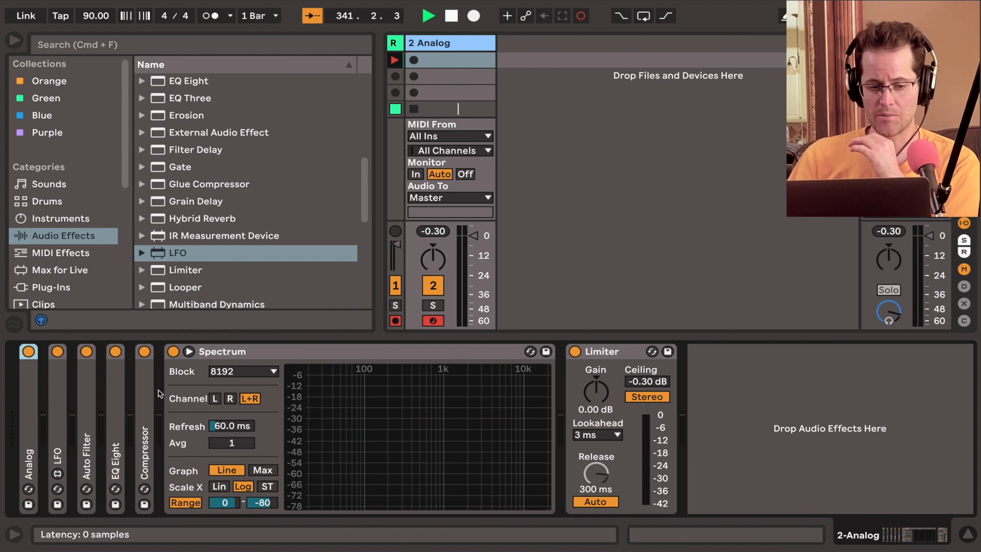
double_click(256, 352)
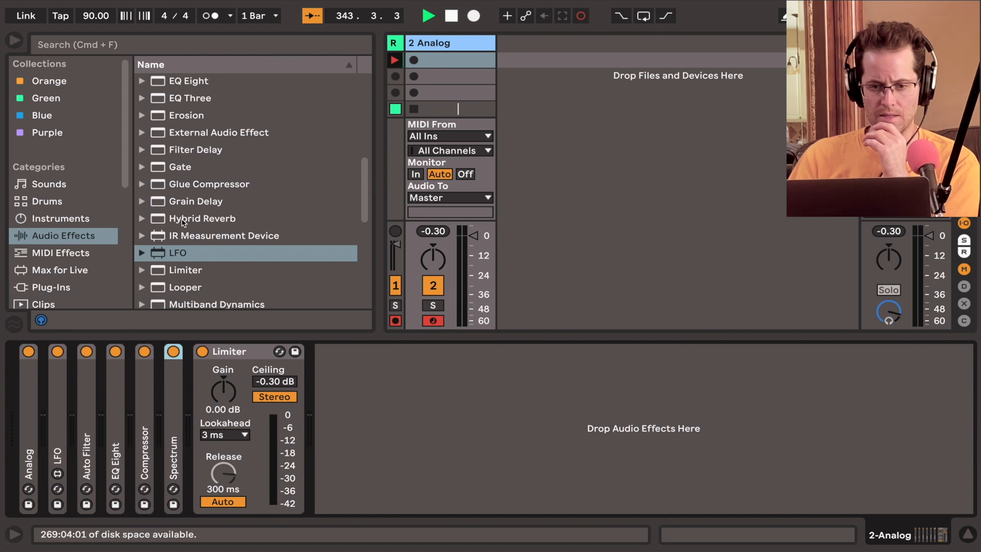
scroll(184, 219, up, 3)
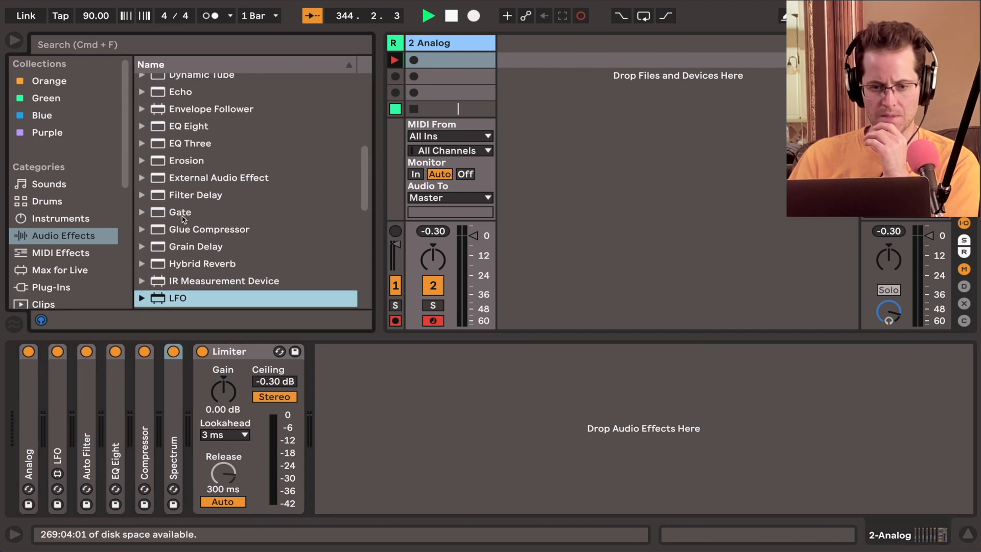
drag(183, 213, 191, 356)
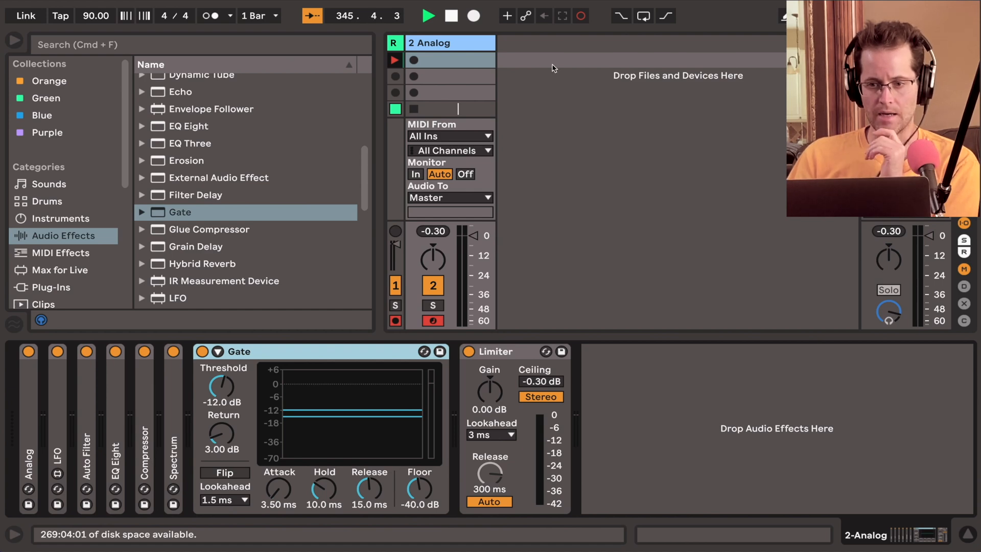
Insert a new audio track next to the Analog track
click(531, 77)
right_click(531, 76)
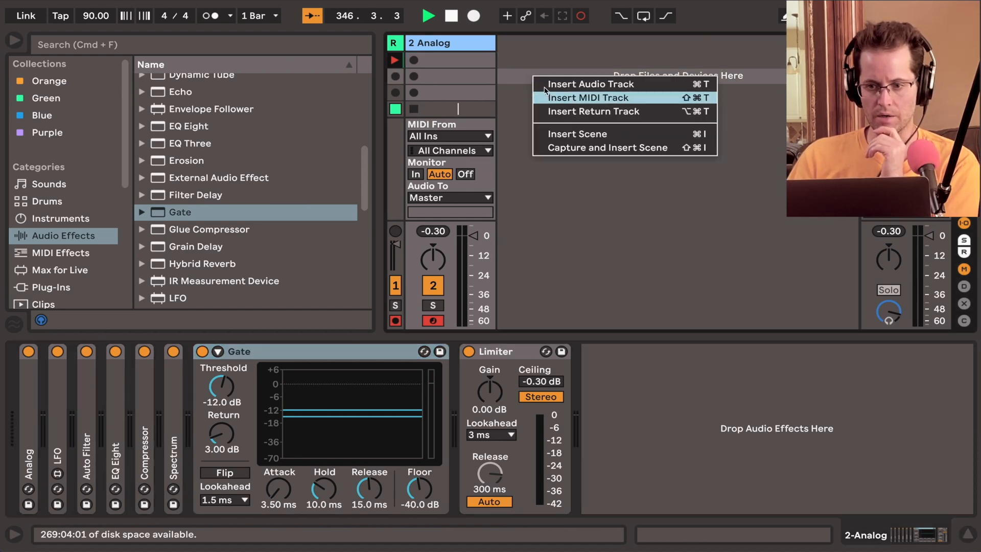
click(544, 84)
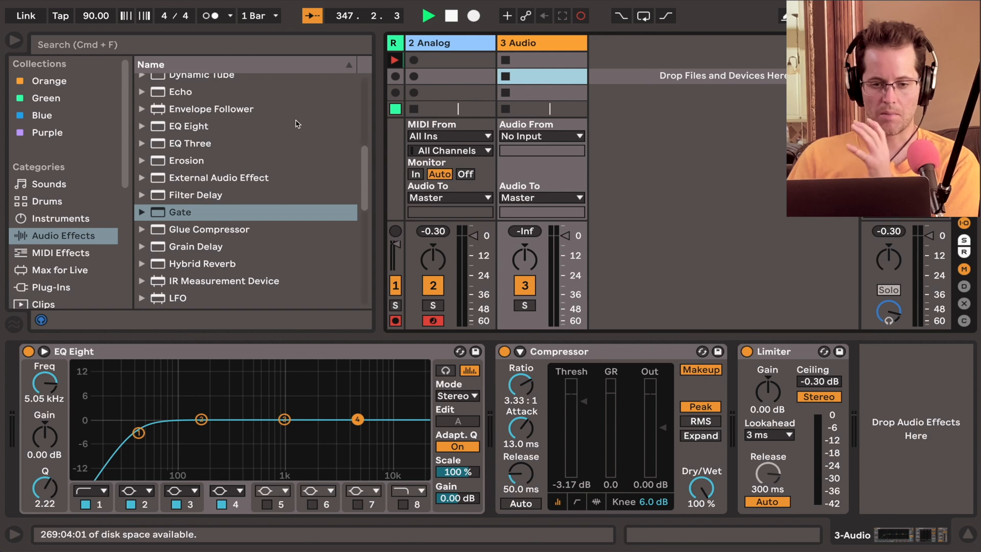
Search the Samples category of the browser for "drum"
scroll(49, 234, down, 3)
scroll(49, 234, down, 2)
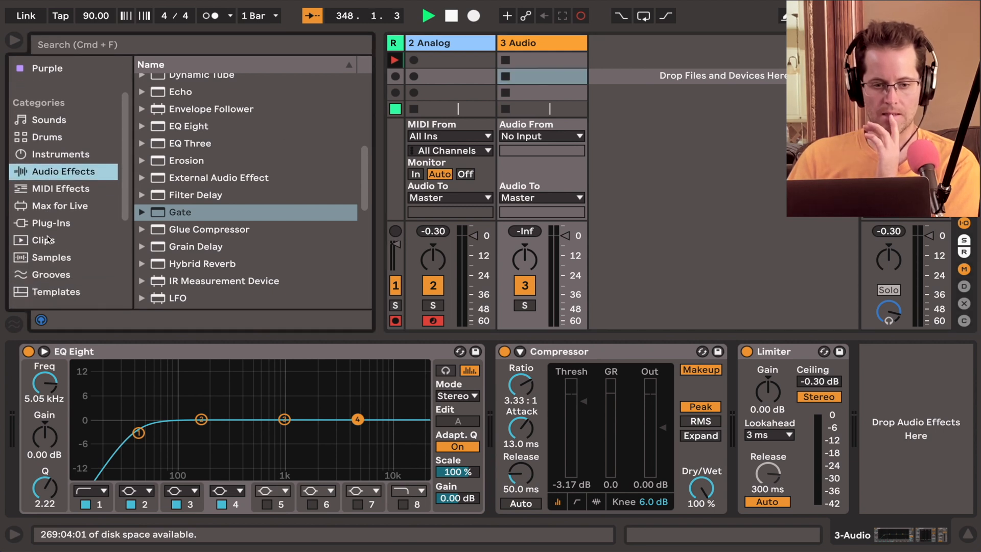
click(49, 258)
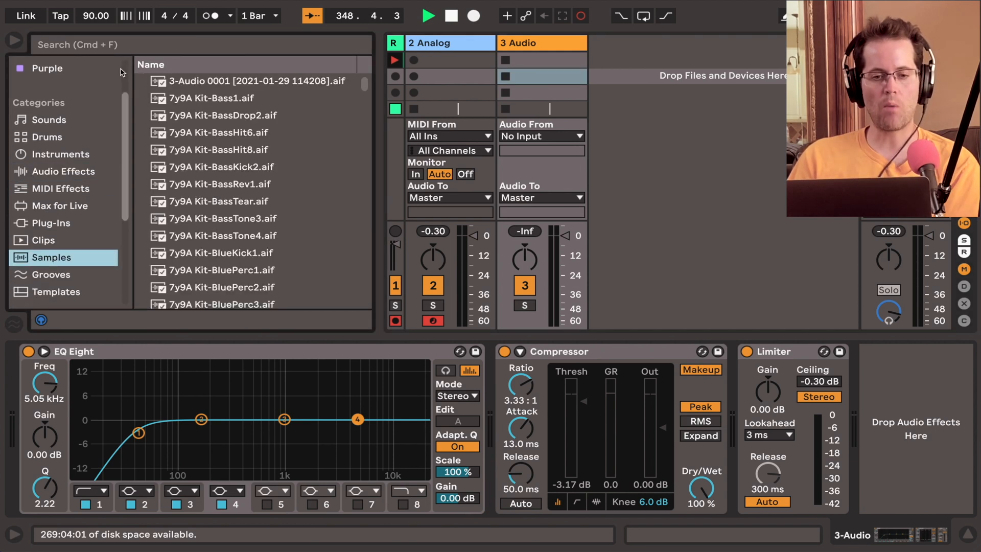
click(117, 49)
text(drum)
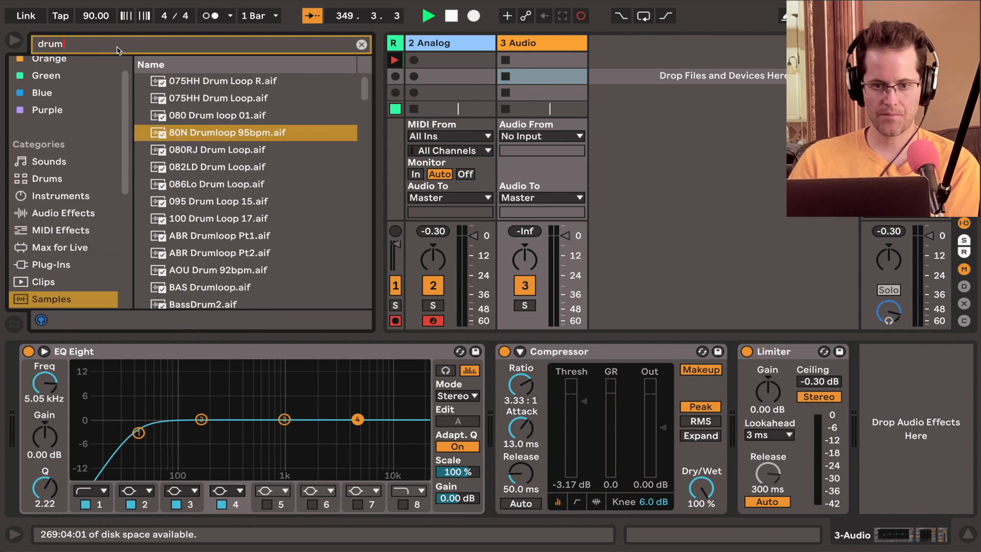
Preview the sample 095 Drum Loop 15.aif and place it in the new audio track's first clip slot
scroll(215, 138, down, 1)
scroll(215, 138, down, 7)
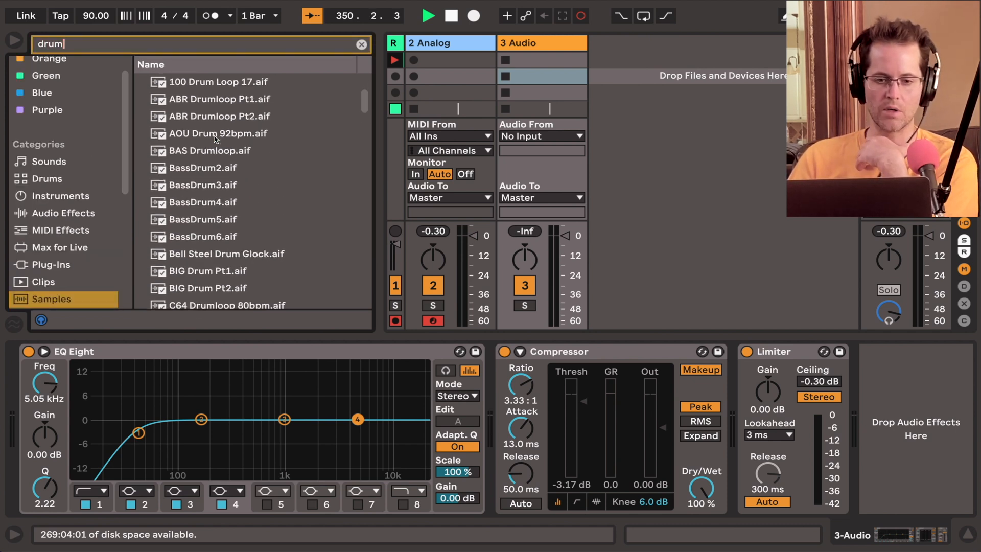
scroll(215, 138, up, 4)
scroll(215, 137, up, 1)
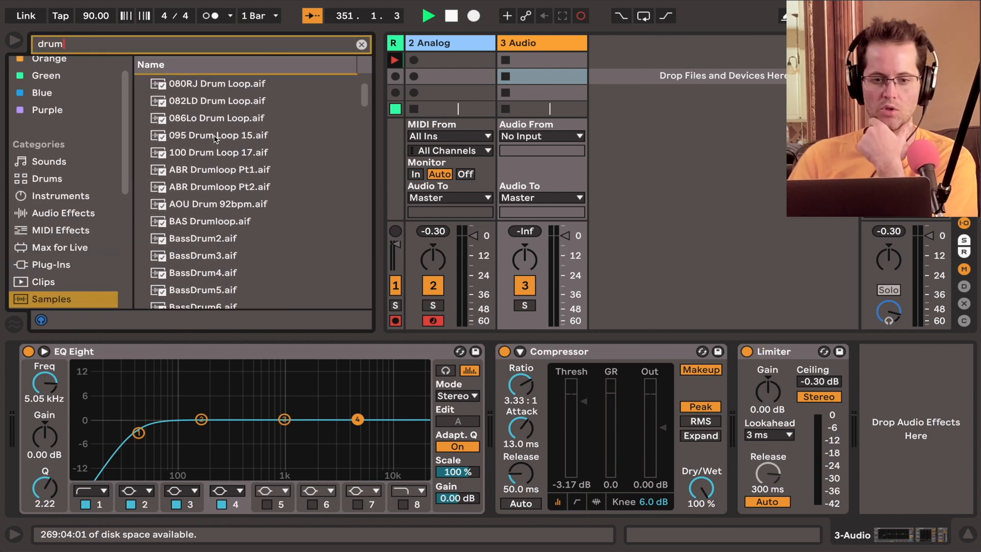
click(216, 138)
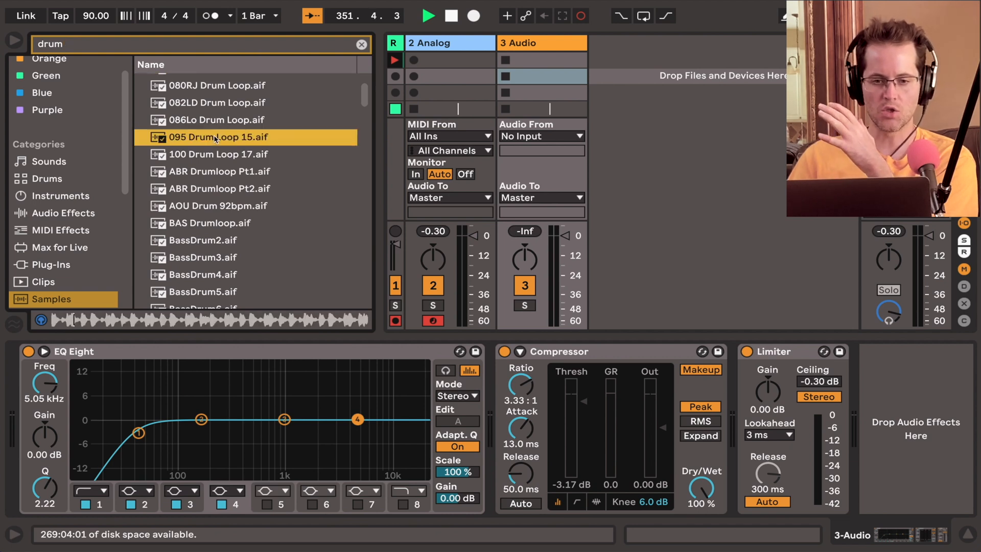
drag(216, 138, 566, 63)
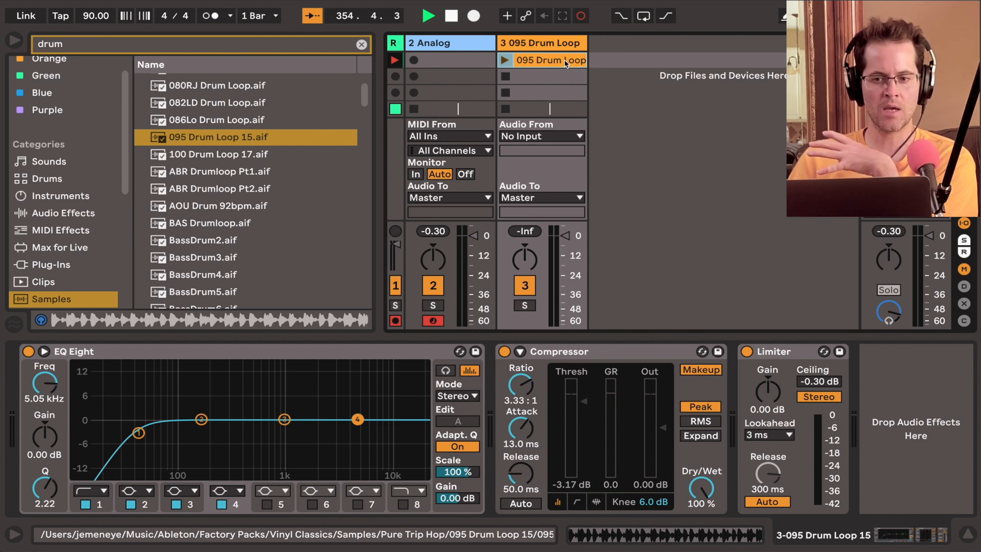
Unfold the sidechain section of the Analog track's Gate and try the sidechain with a 6.00 dB threshold before disabling it
click(460, 45)
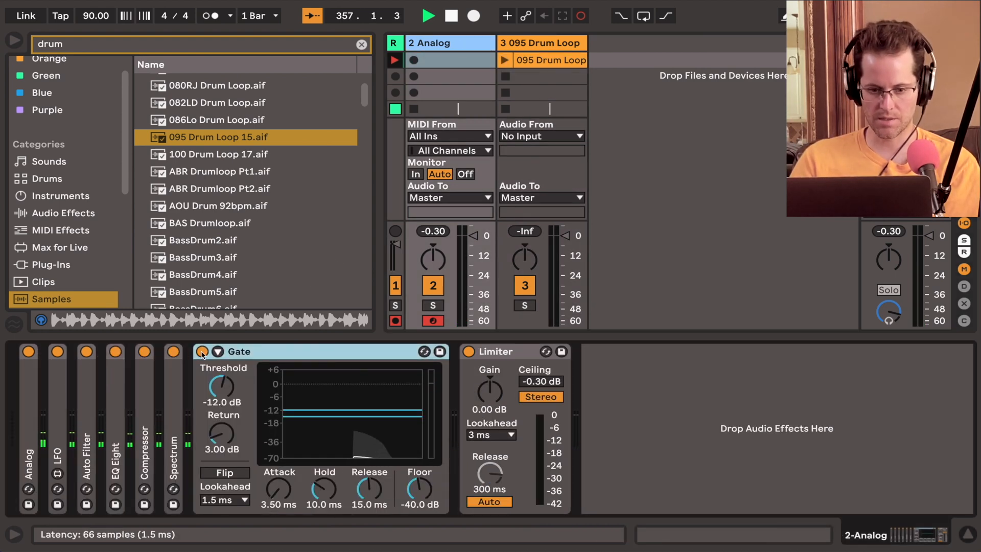
click(218, 351)
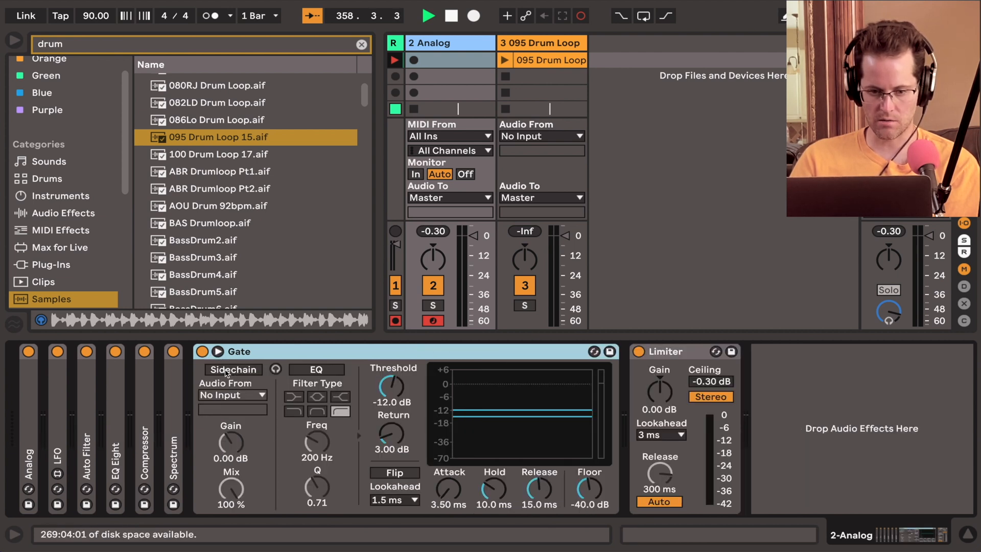
click(227, 371)
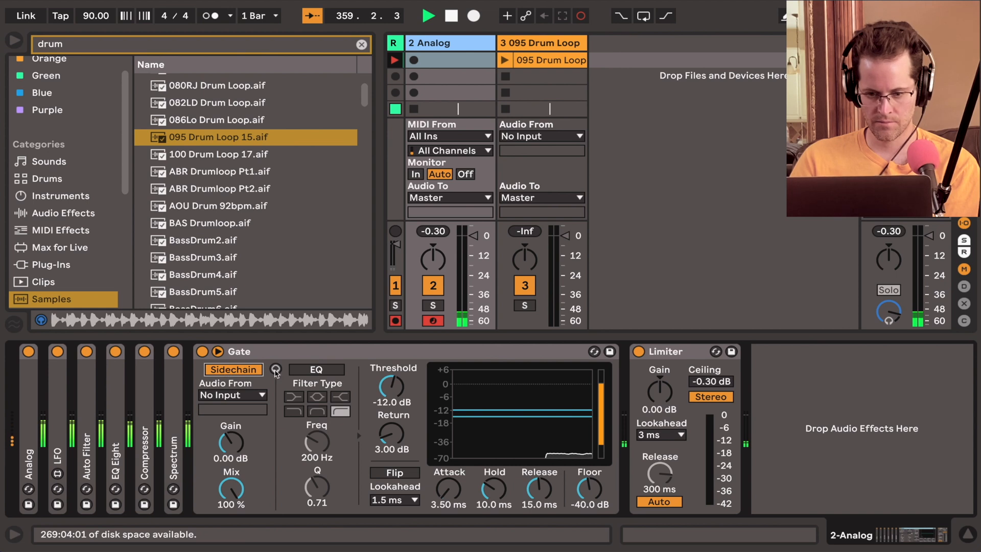
mouse_move(391, 386)
mouse_down()
mouse_move(391, 409)
mouse_move(401, 384)
mouse_up()
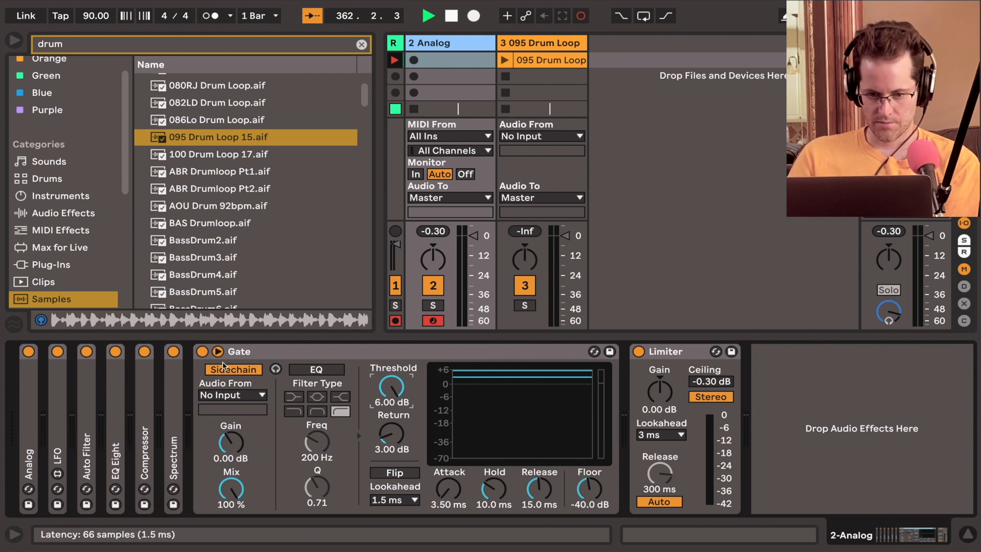
click(226, 368)
Fold the Gate's sidechain section and set its threshold to 1.24 dB, return to 6.48 dB and hold to 19.3 ms
mouse_move(401, 393)
mouse_down()
mouse_move(396, 416)
mouse_move(395, 394)
mouse_up()
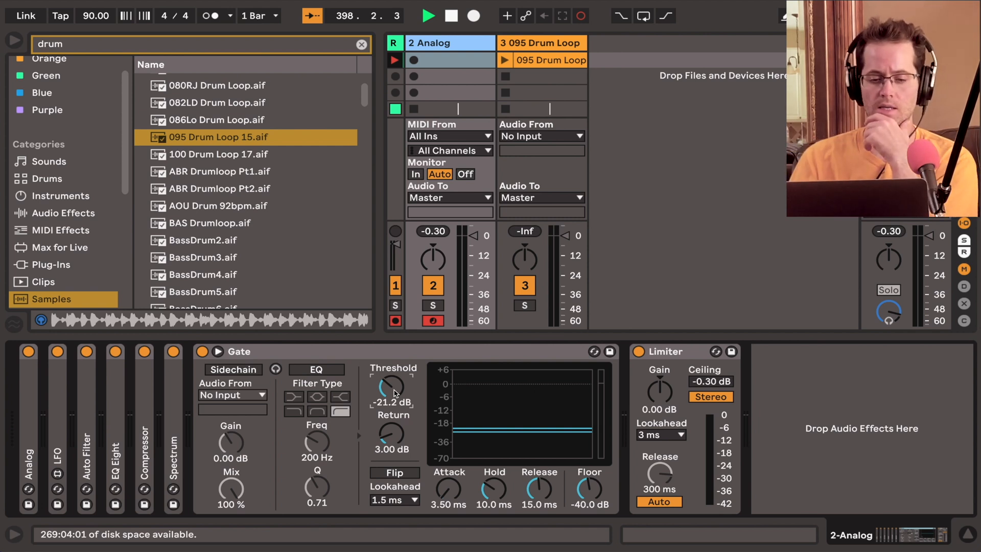
click(219, 352)
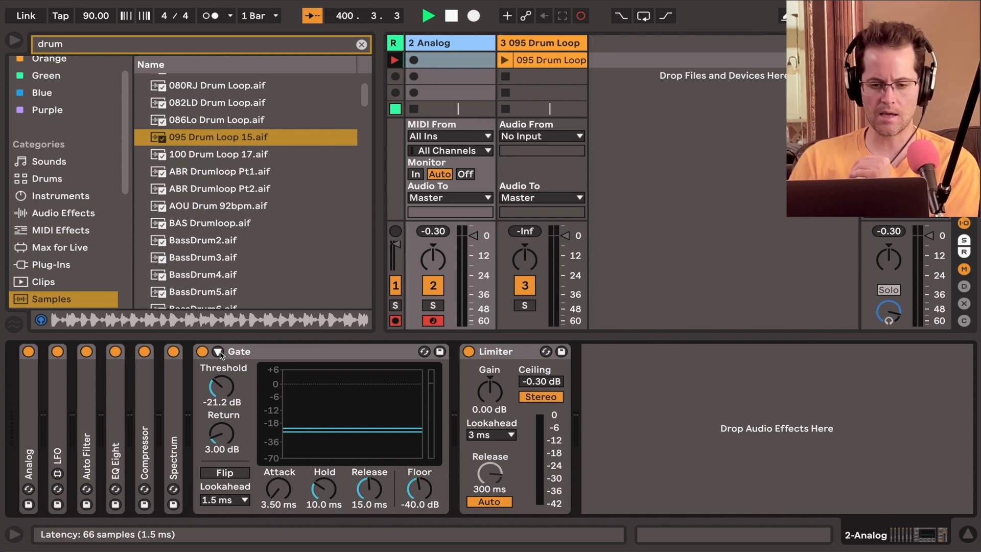
mouse_move(221, 387)
mouse_down()
mouse_move(221, 366)
mouse_move(221, 374)
mouse_up()
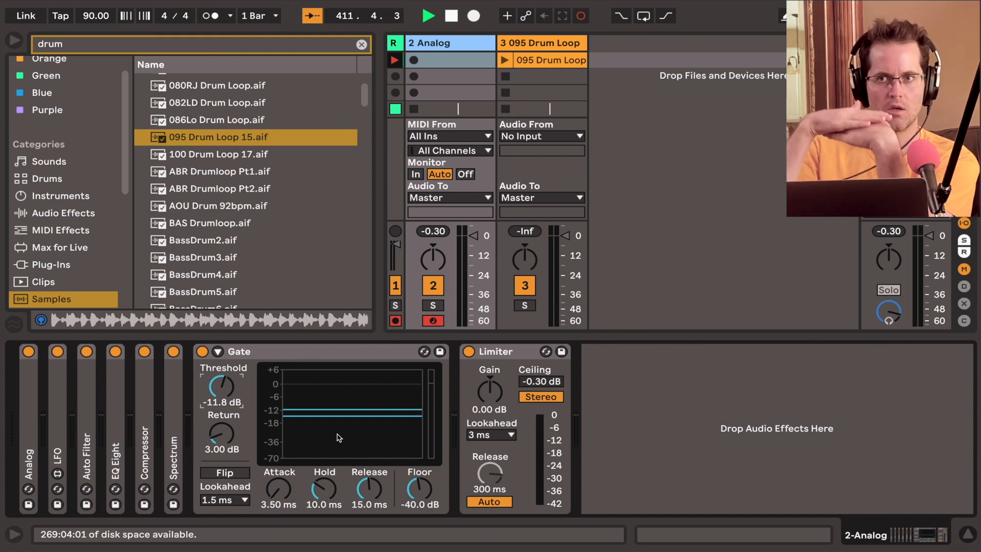
drag(271, 404, 219, 384)
mouse_move(229, 449)
mouse_down()
mouse_move(229, 434)
mouse_move(230, 449)
mouse_up()
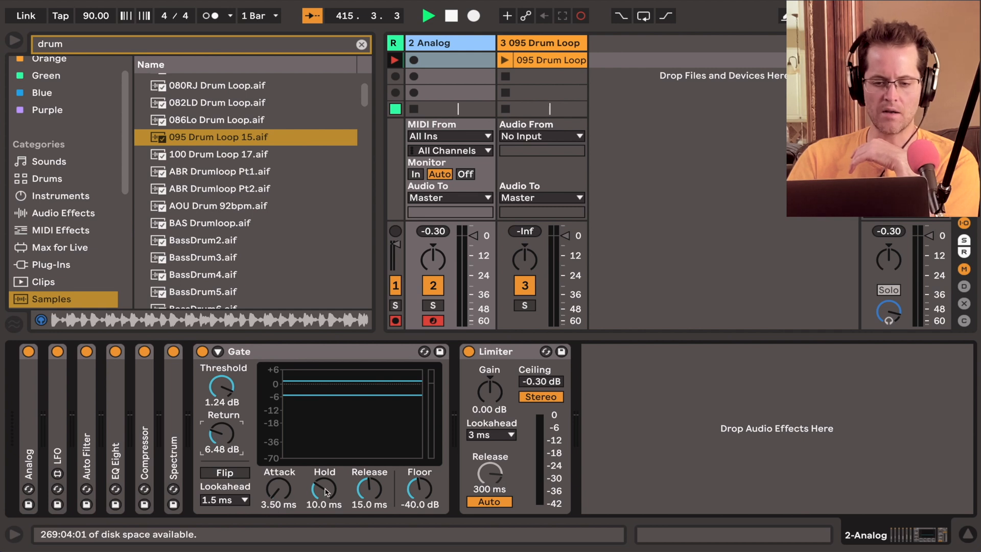
drag(324, 491, 325, 492)
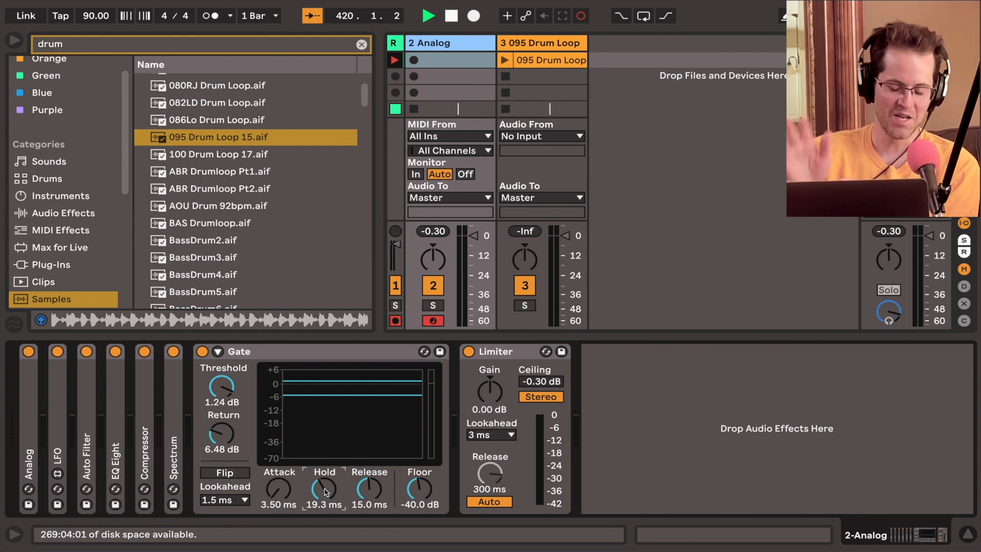
Reload the Gate with its default settings and enable its sidechain with audio from 3-095 Drum Loop 15
click(256, 353)
click(424, 352)
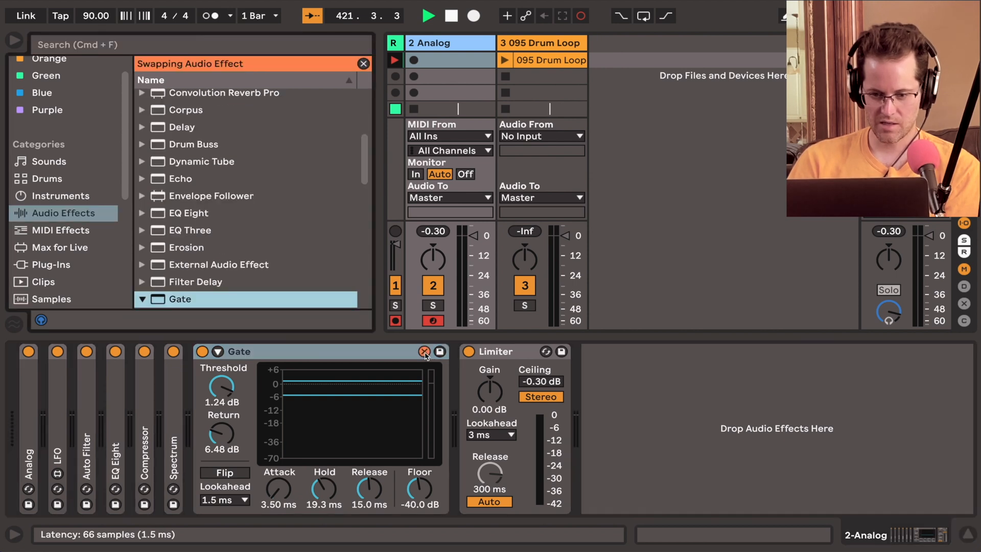
key(Return)
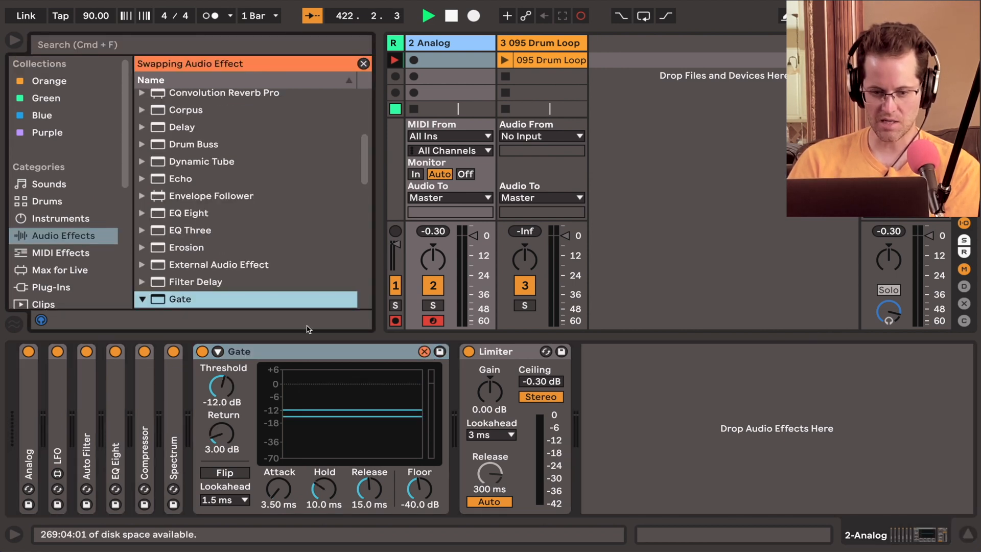
click(218, 352)
click(223, 370)
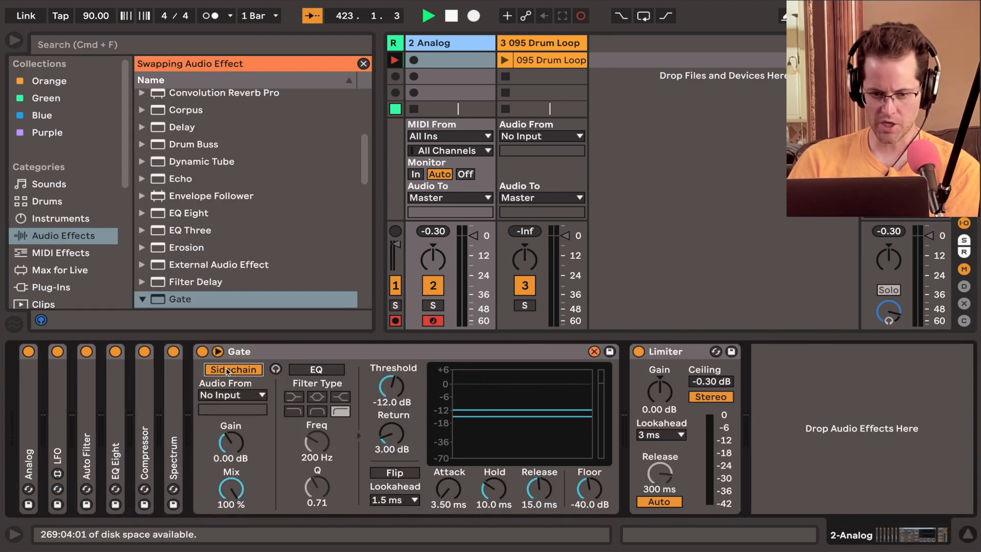
click(227, 395)
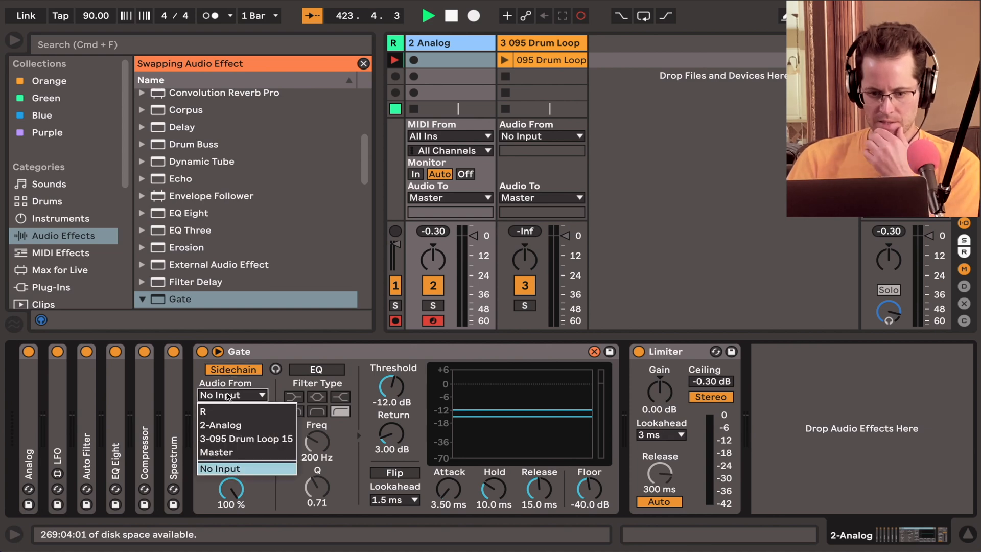
click(228, 439)
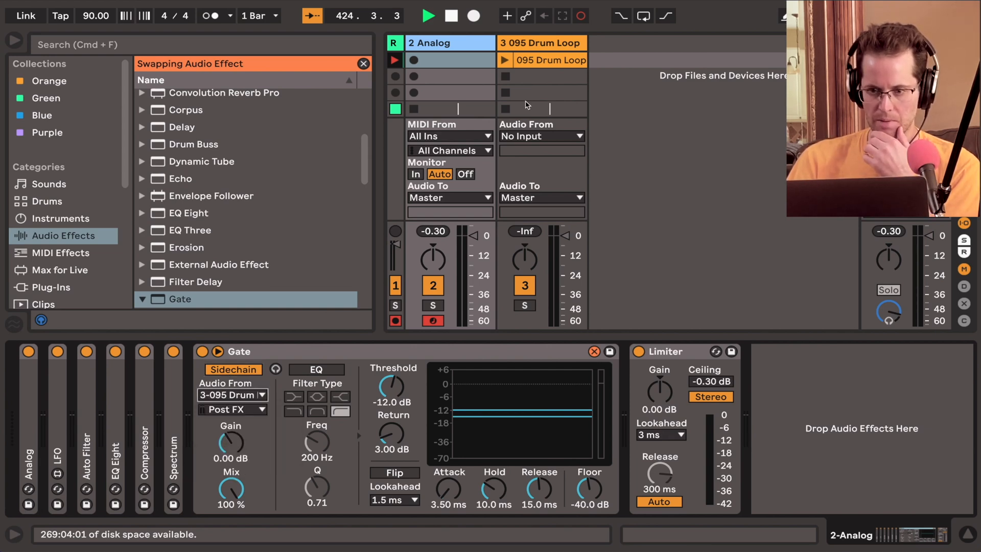
Enable warping and looping on the 095 Drum Loop 15 clip, using the Beats warp mode with transient envelope 100
double_click(547, 61)
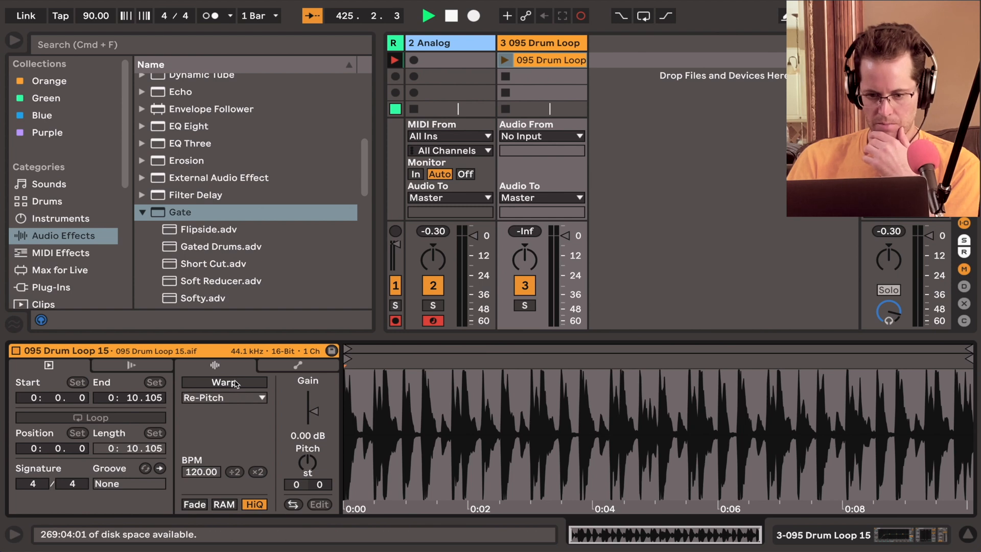
click(236, 385)
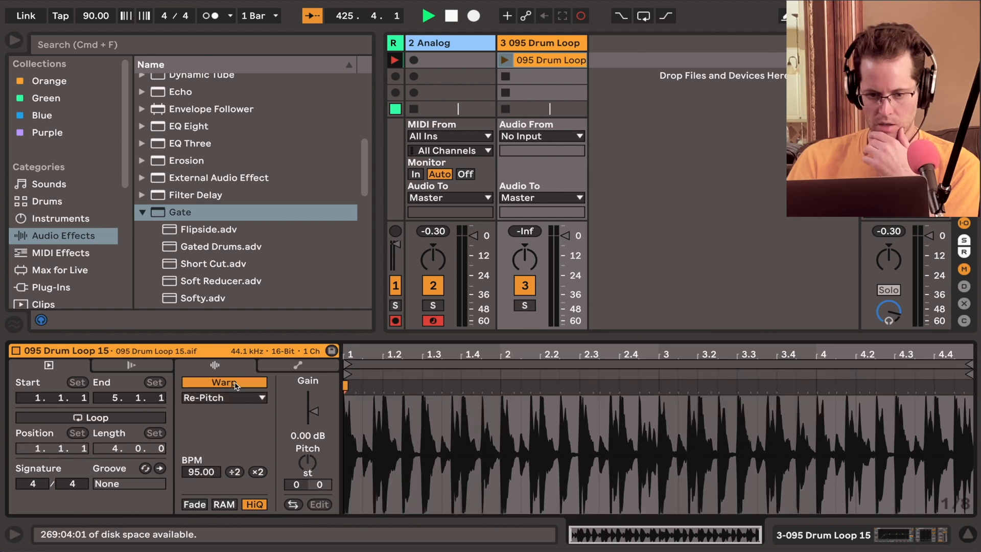
click(152, 418)
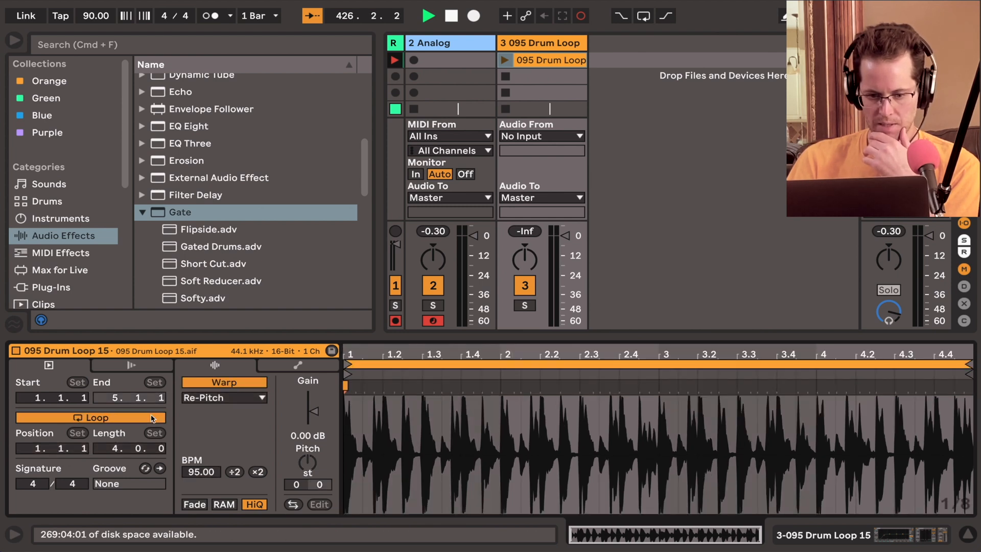
click(199, 400)
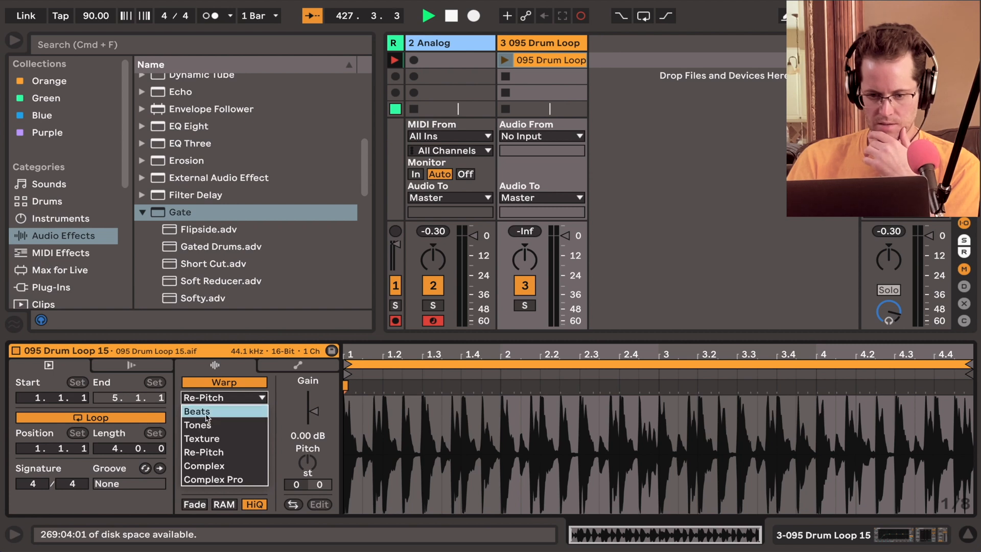
click(206, 412)
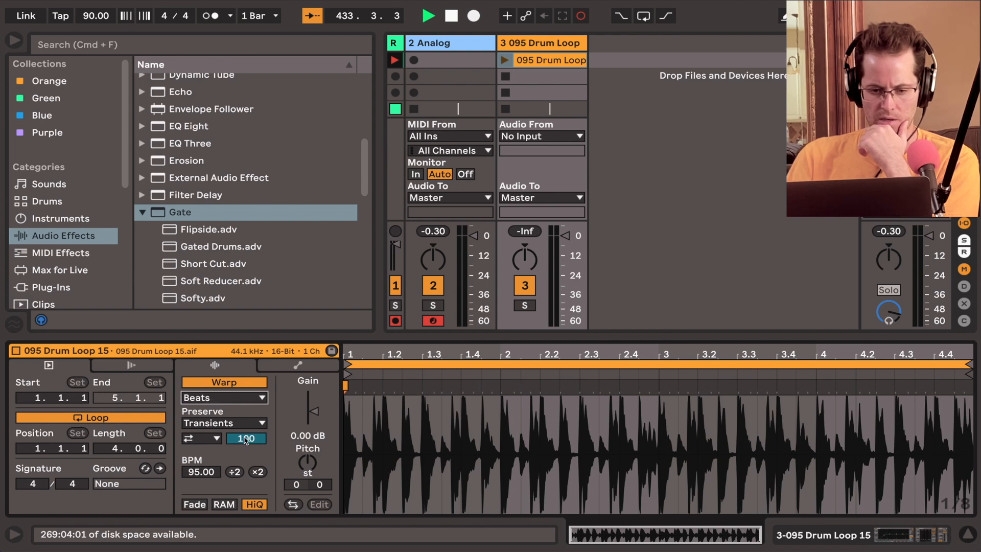
mouse_move(246, 439)
mouse_down()
mouse_move(246, 475)
mouse_move(247, 439)
mouse_up()
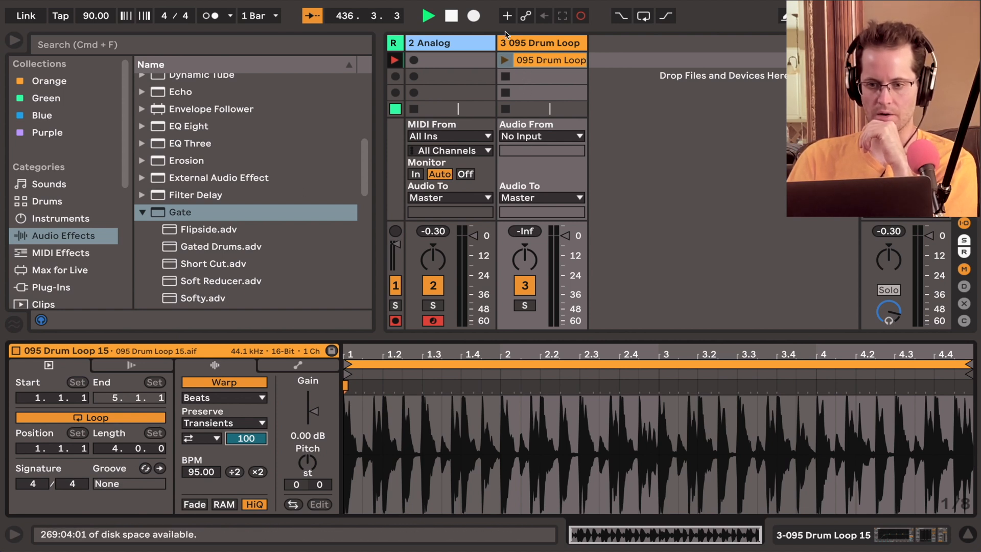
Launch the drum loop clip and lower its track volume to about -20.5 dB
click(505, 60)
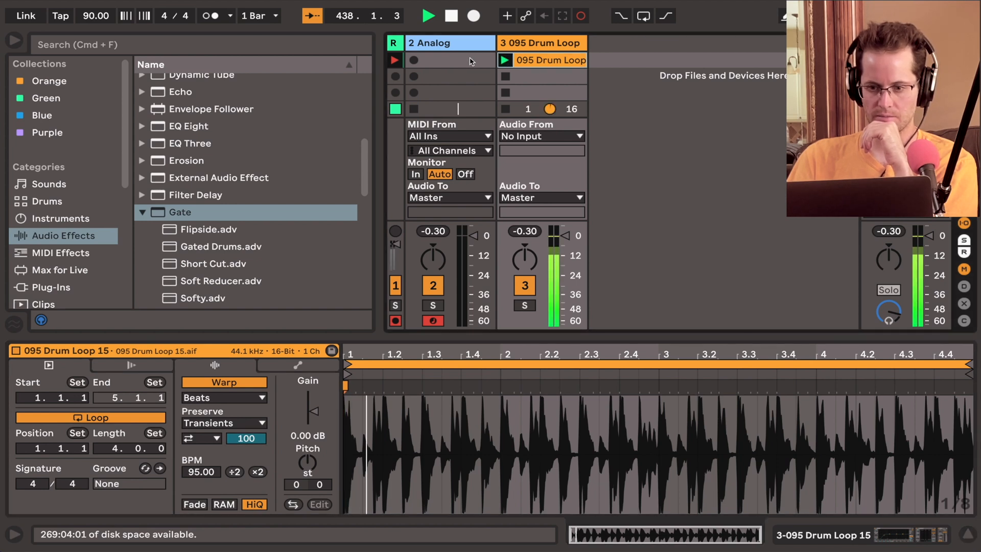
drag(565, 235, 565, 269)
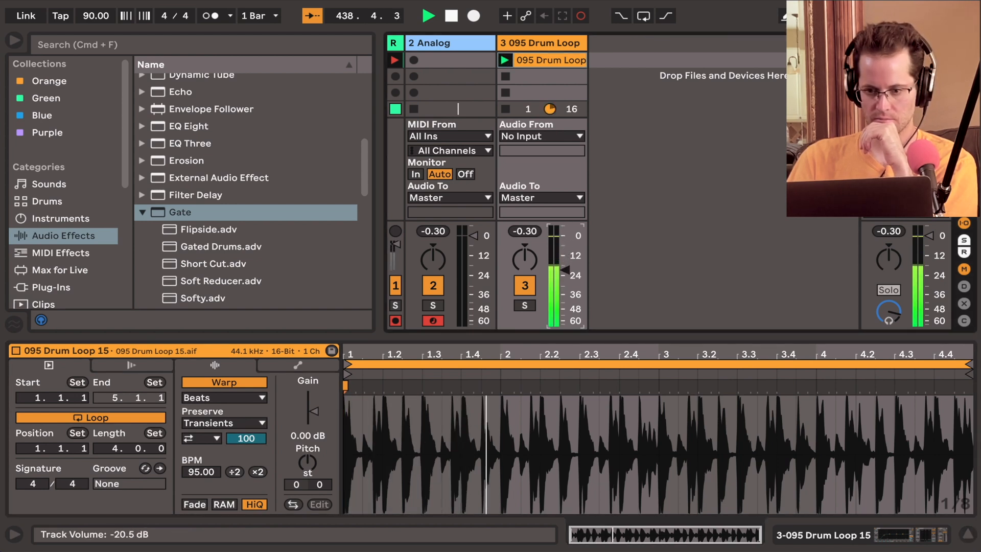
Route the drum loop track's audio output to Sends Only, keeping the R track at its narrow width
drag(402, 43, 508, 43)
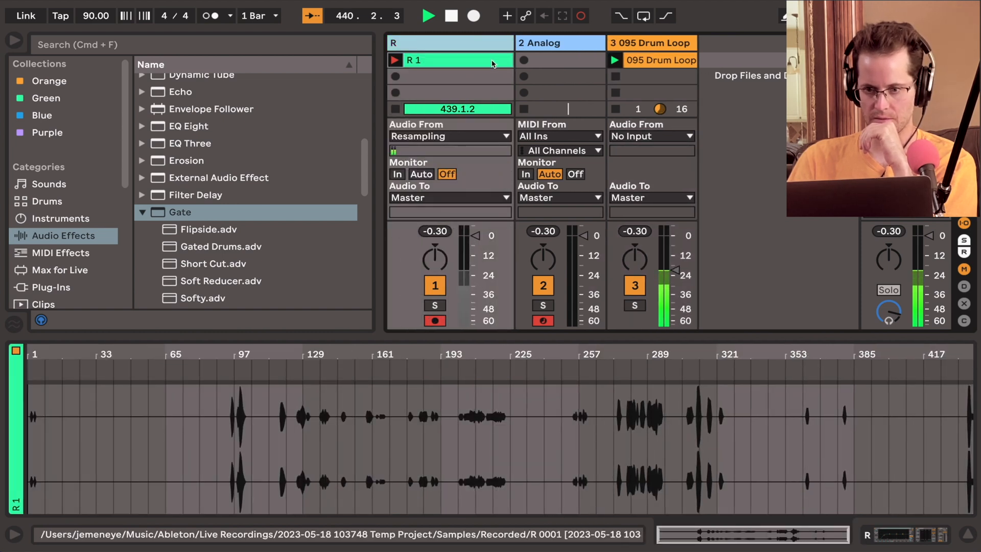
drag(513, 43, 383, 41)
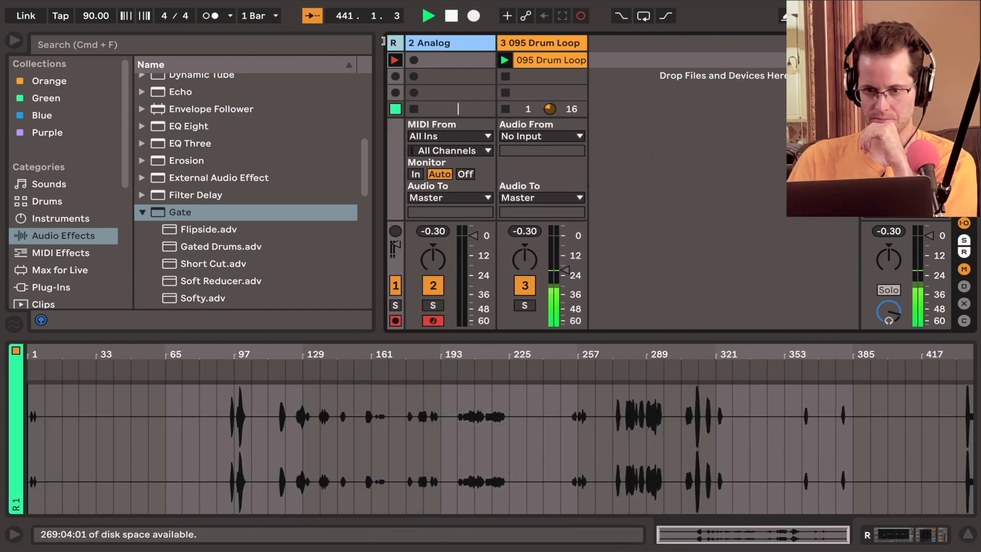
click(526, 198)
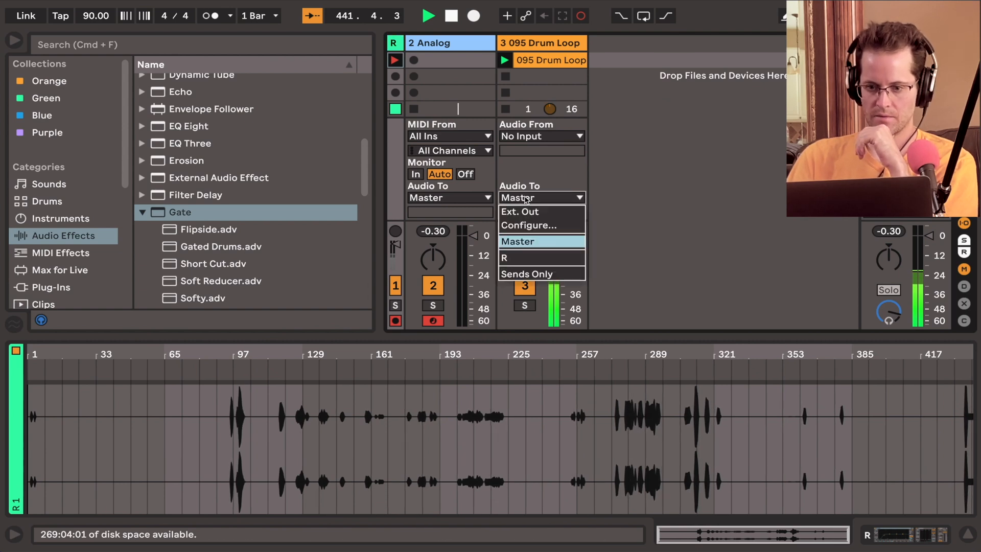
click(528, 276)
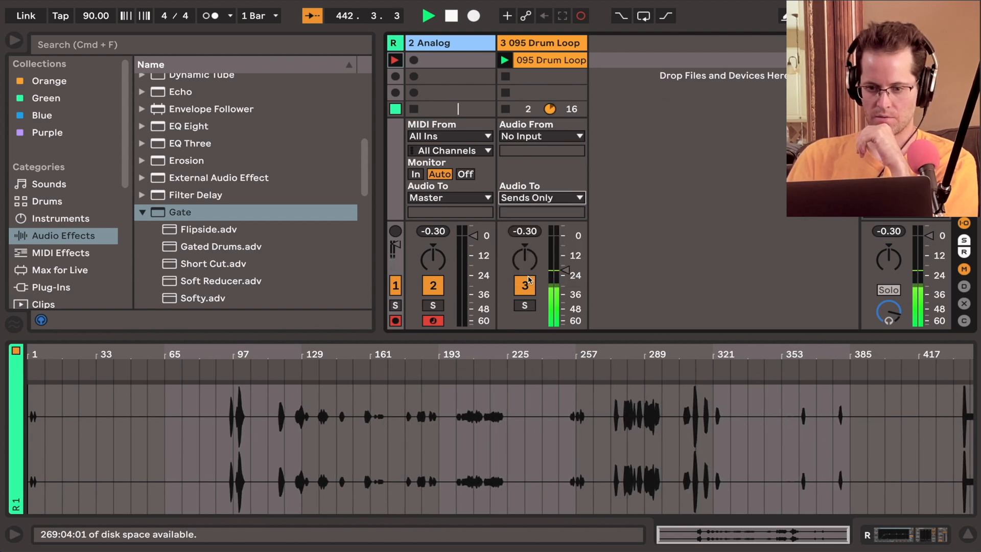
Reset the drum loop track's volume to 0.0 dB and compare the Analog bass with its Gate bypassed and re-enabled
click(567, 274)
key(Delete)
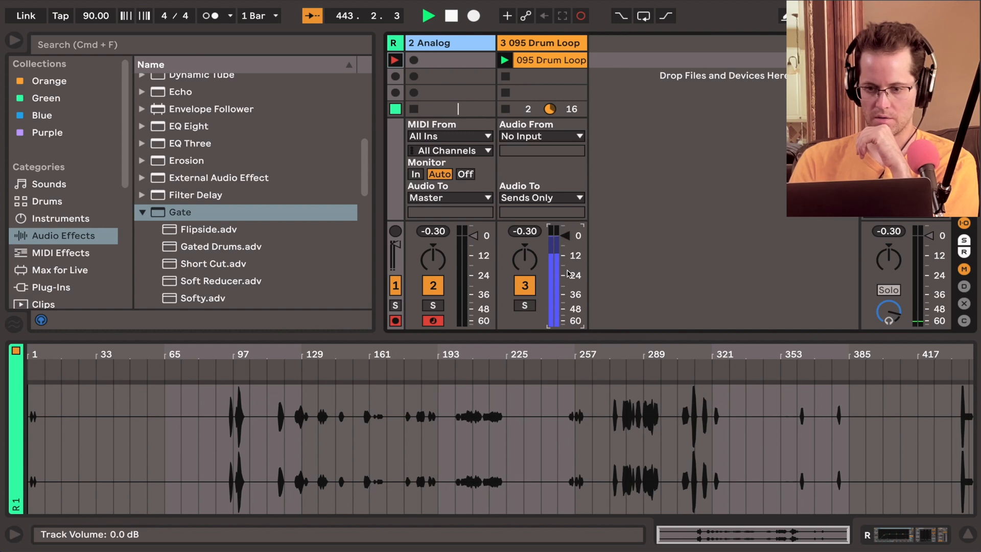
click(449, 46)
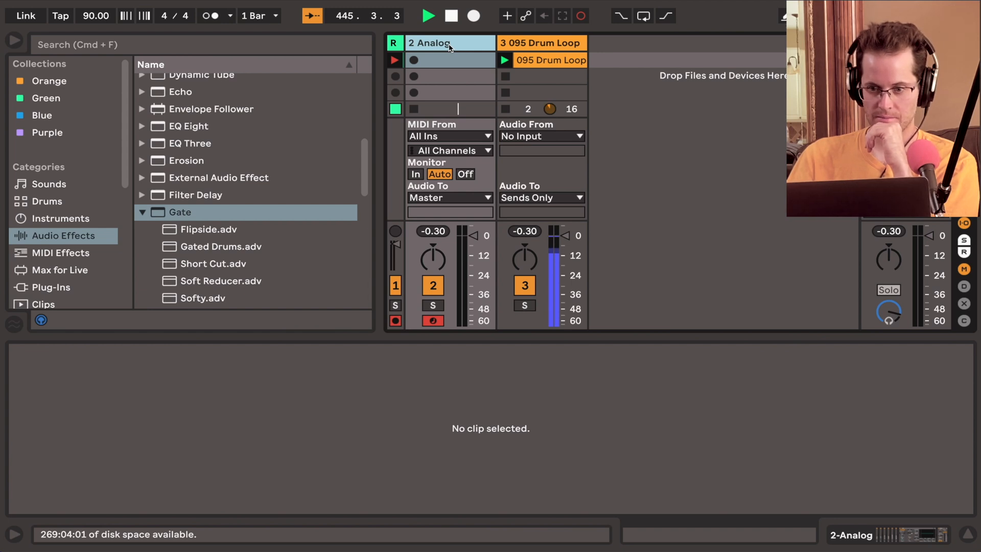
double_click(449, 46)
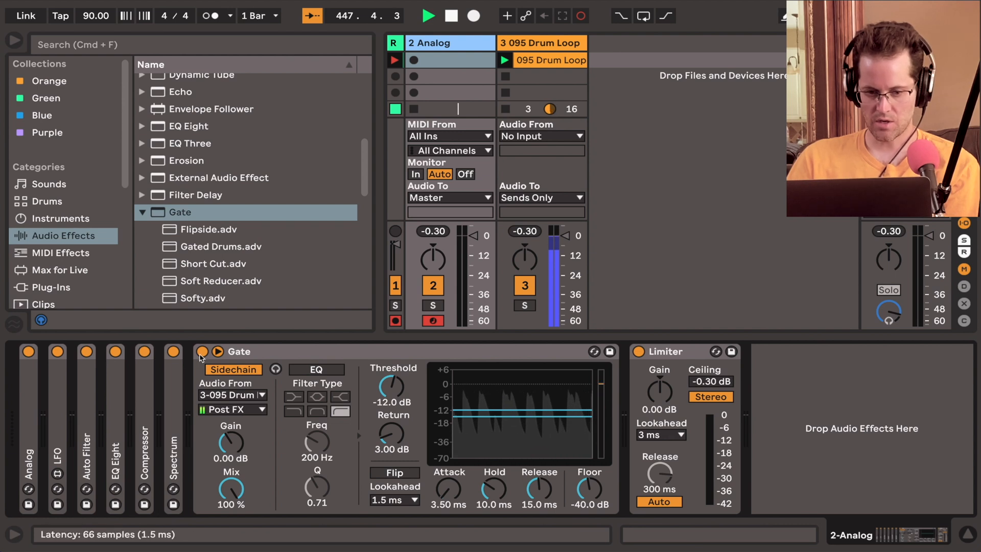
click(202, 352)
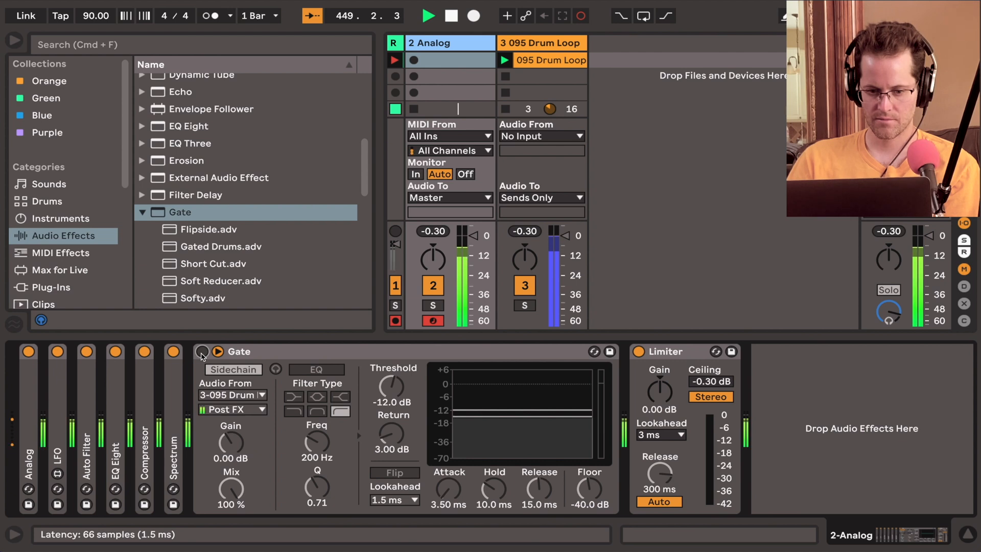
click(203, 352)
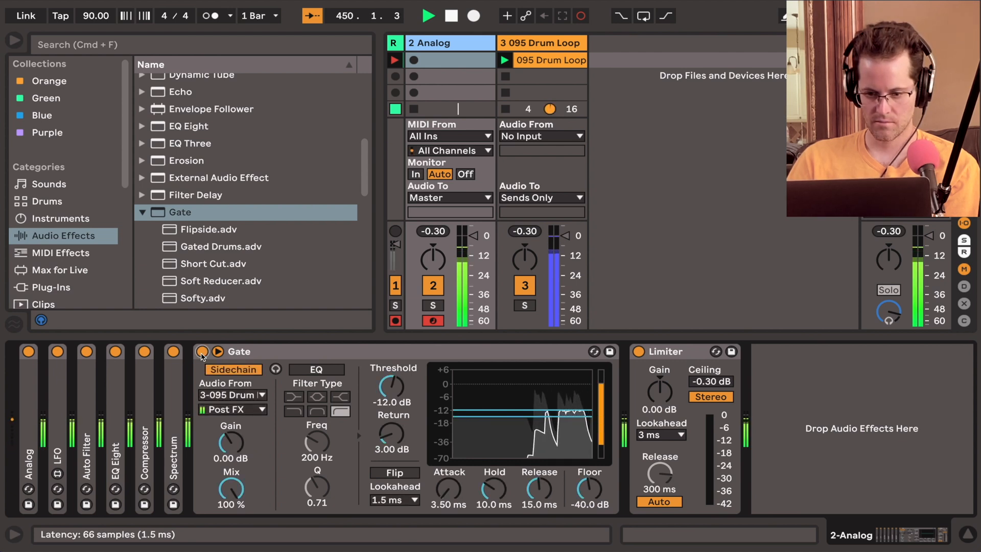
Set the Gate's threshold to -23.4 dB, return to 4.19 dB, attack to 10.7 ms and release to 3.37 ms
drag(392, 382, 397, 431)
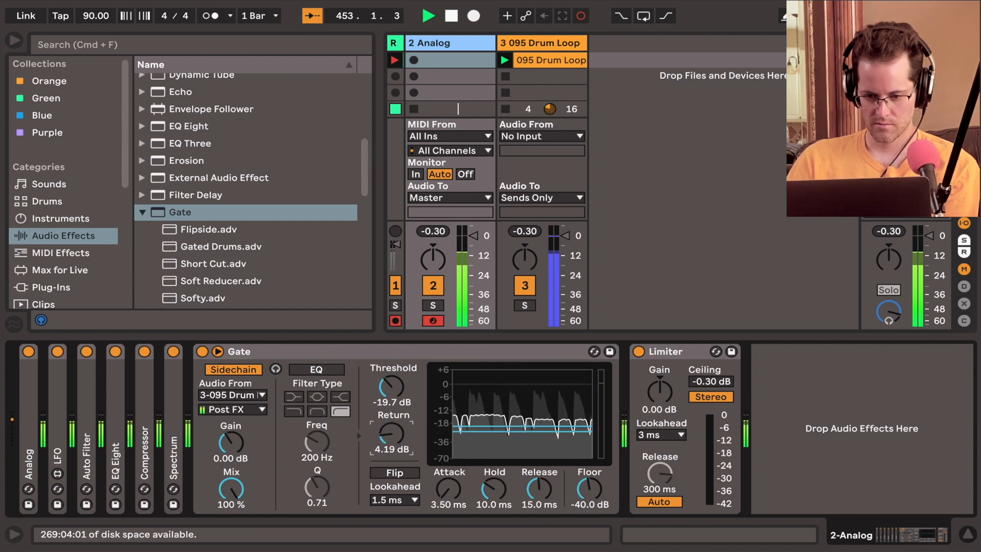
mouse_move(448, 489)
mouse_down()
mouse_move(448, 510)
mouse_move(448, 489)
mouse_up()
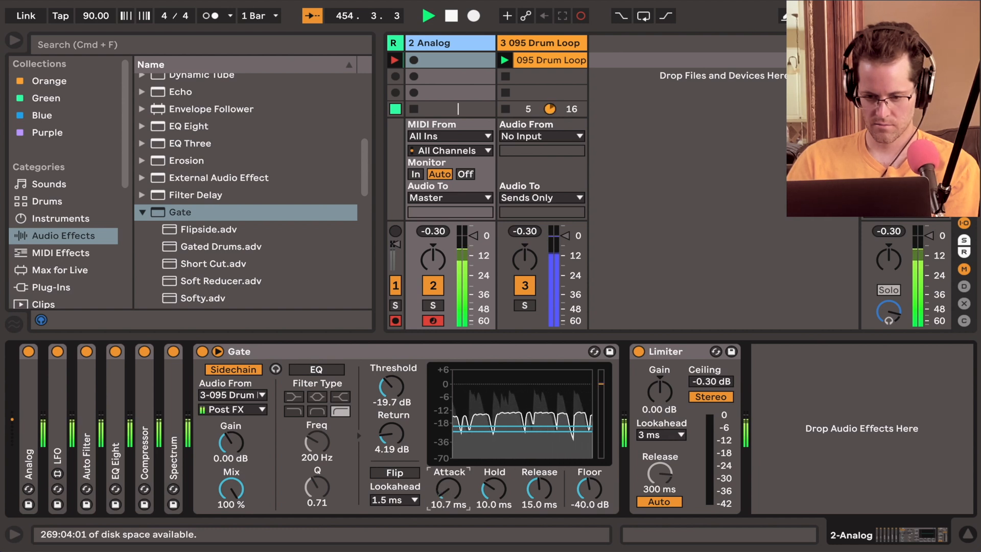
drag(551, 493, 551, 520)
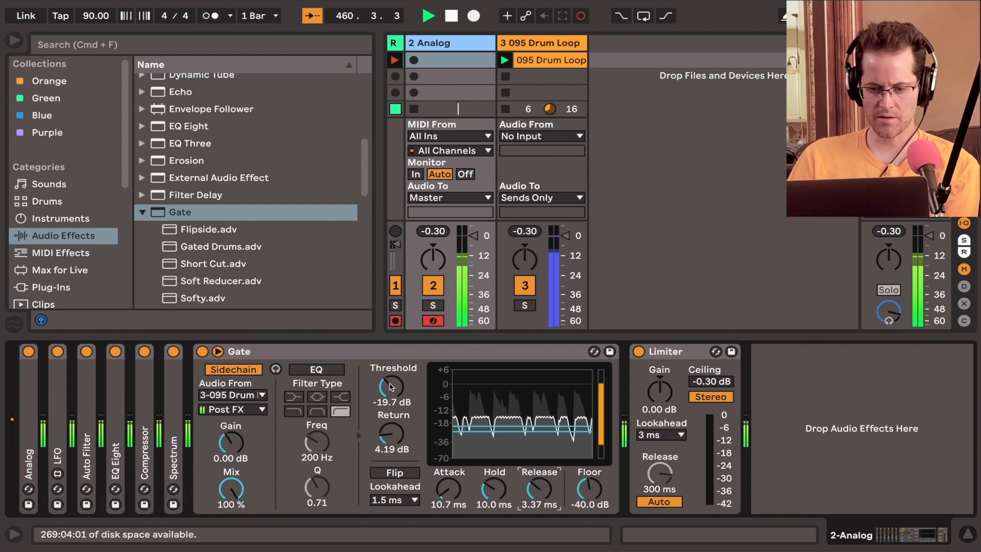
drag(391, 386, 391, 390)
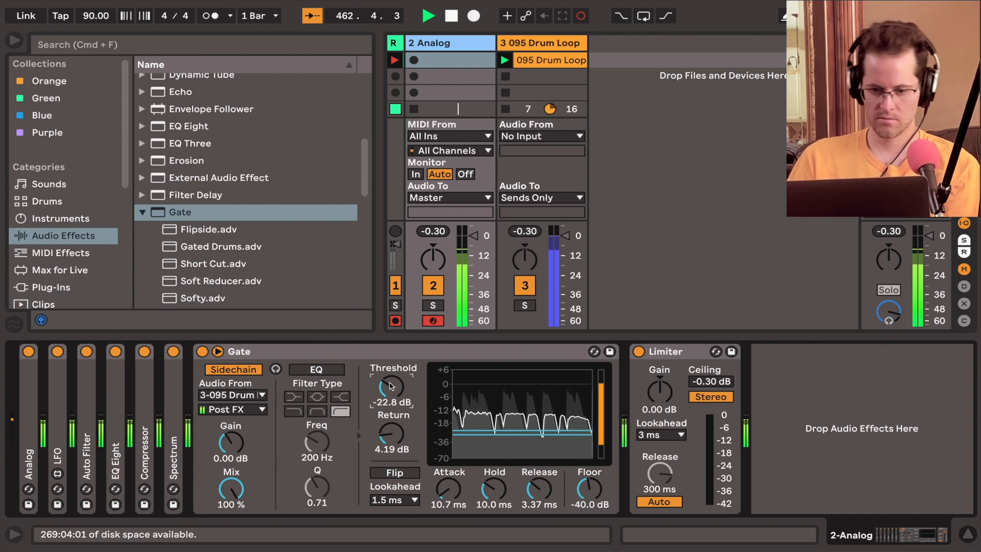
Compare the Analog bass with and without the Gate, leaving the Gate enabled and its controls expanded
click(203, 352)
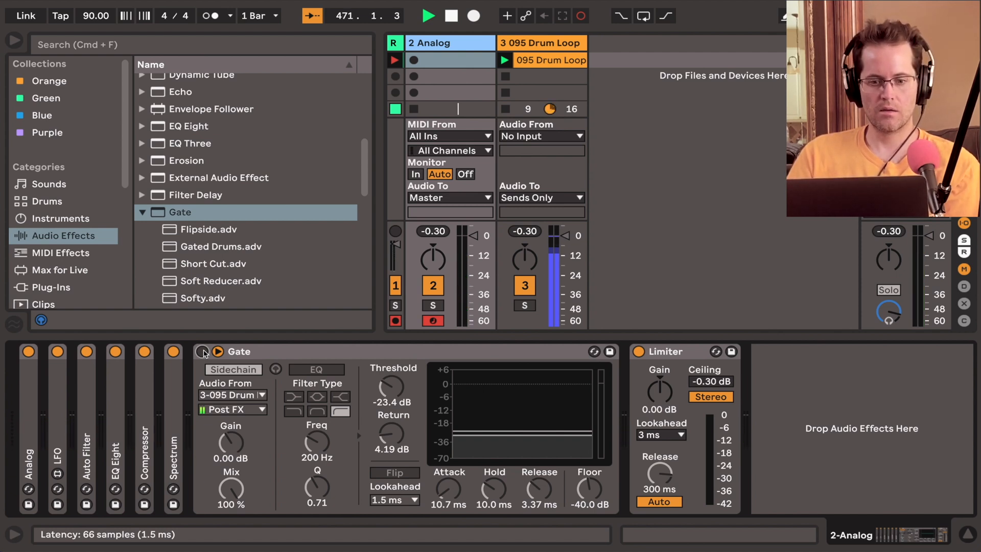
click(203, 351)
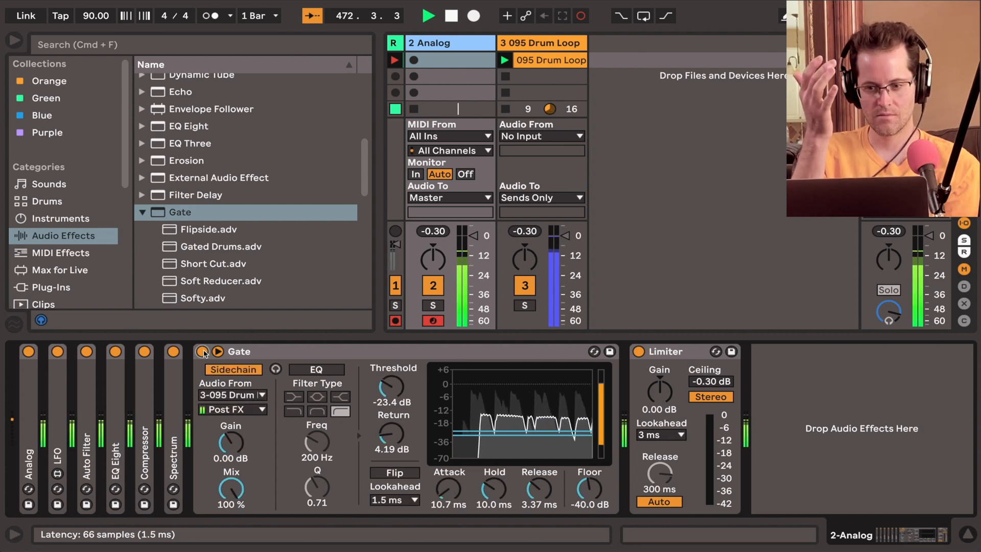
click(202, 351)
double_click(258, 357)
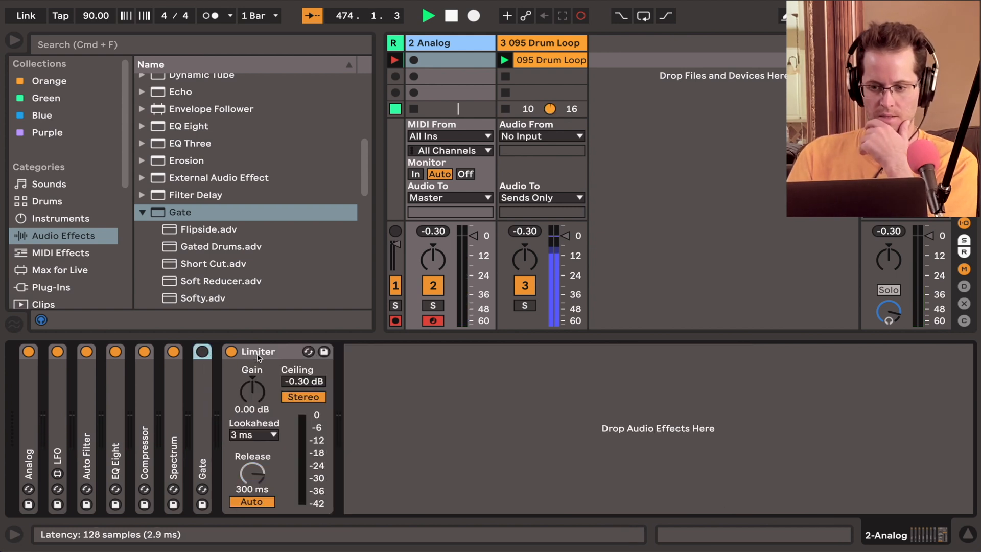
click(203, 351)
double_click(206, 387)
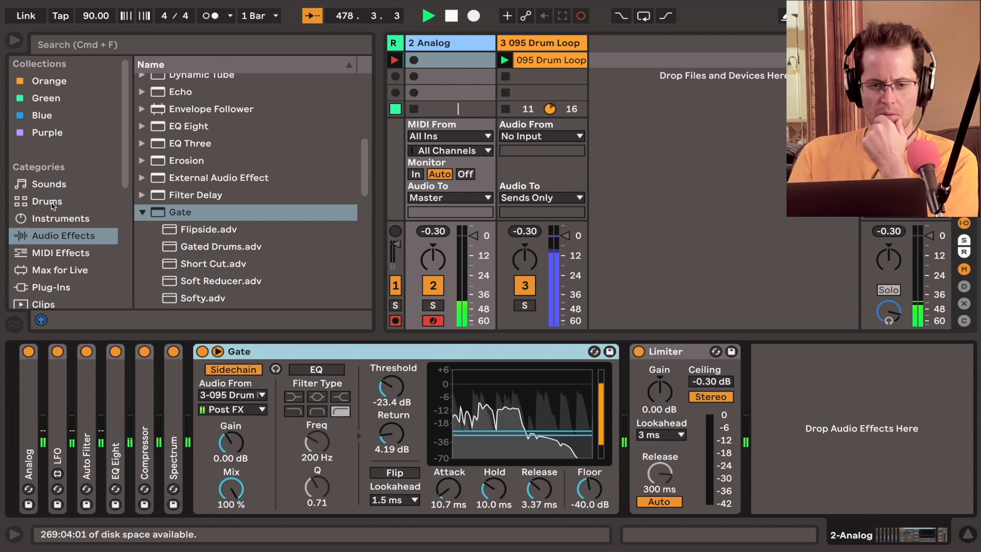
Search the Samples category for "drum" and place ABR Drumloop Pt1.aif in the drum loop track's second clip slot
scroll(49, 244, down, 4)
scroll(48, 244, down, 2)
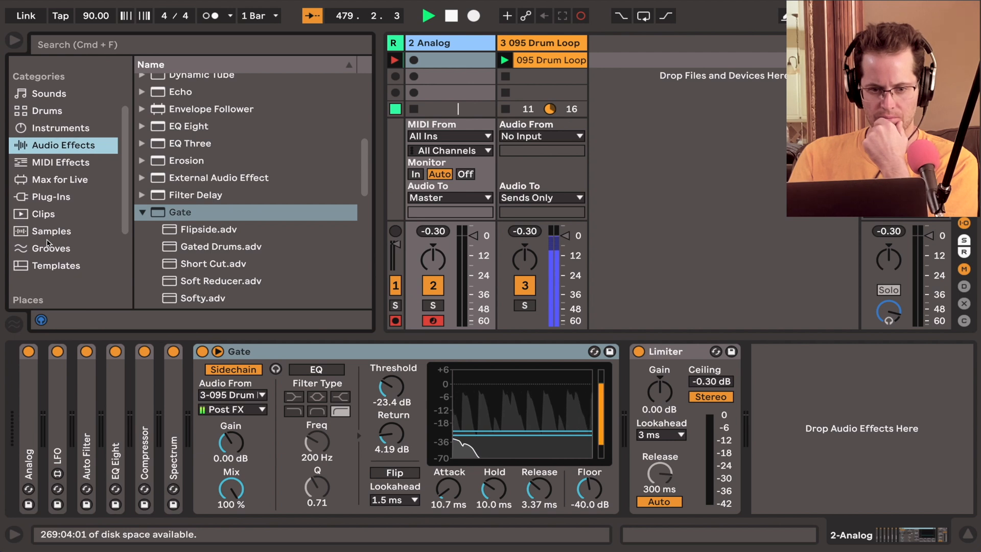
click(51, 210)
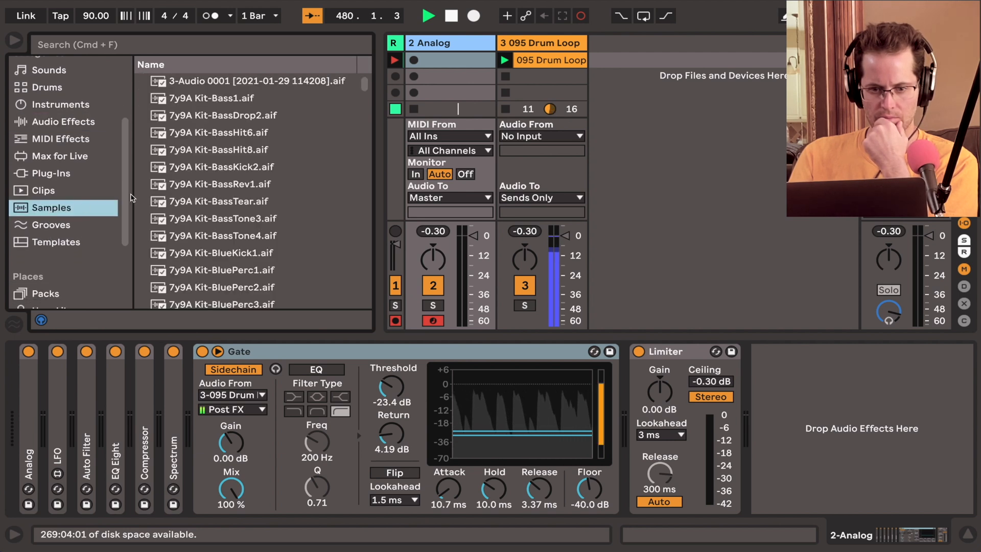
scroll(212, 174, down, 10)
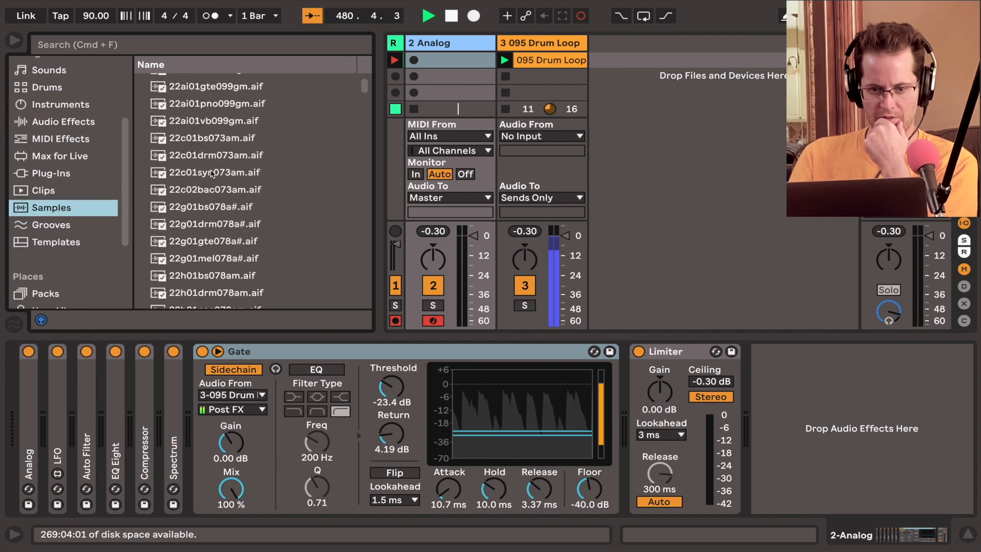
click(115, 45)
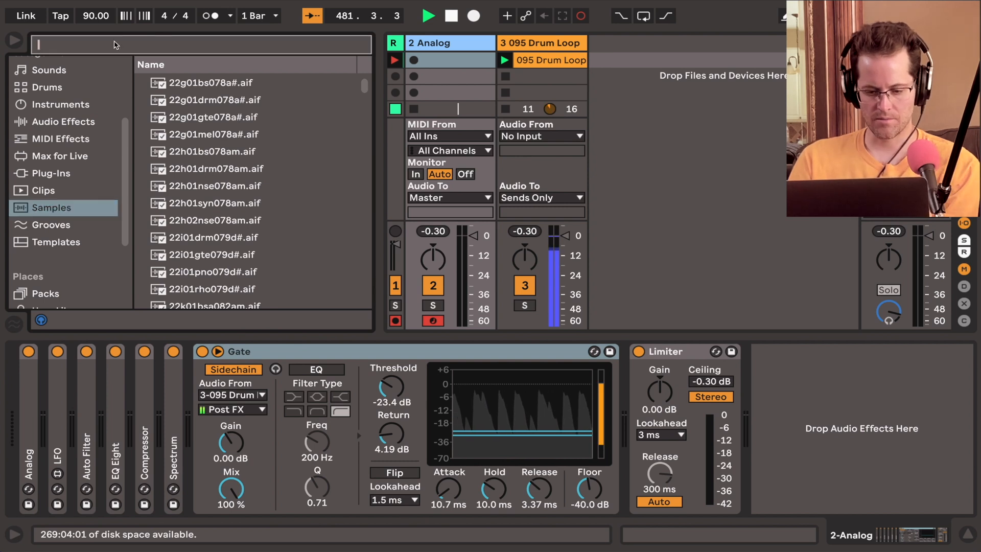
text(drum)
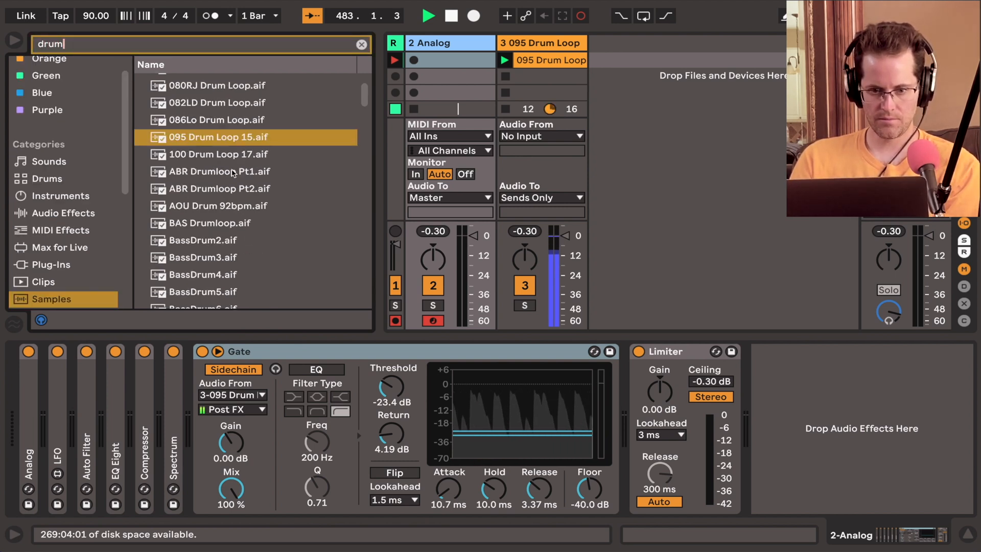
click(233, 171)
drag(233, 172, 538, 76)
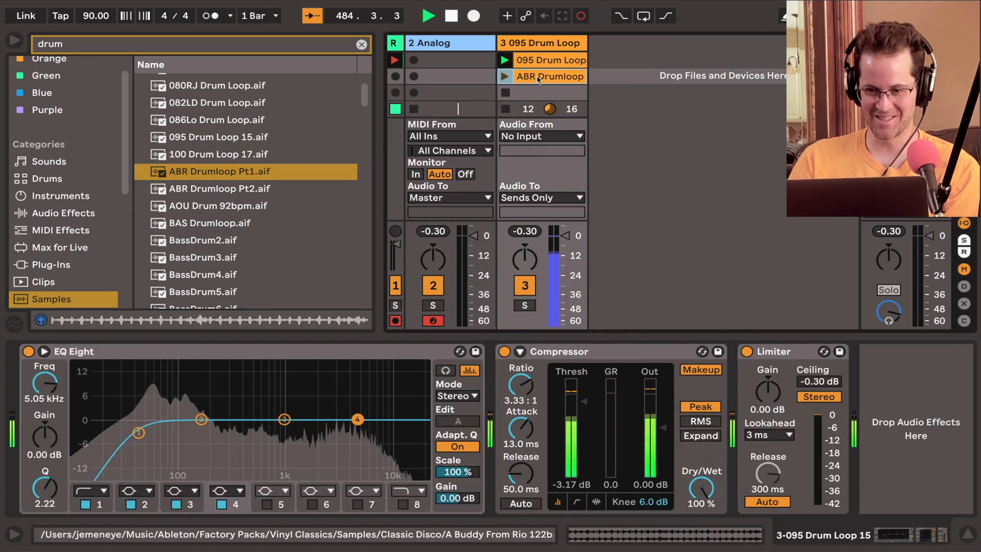
Enable warping and looping on the ABR Drumloop Pt1 clip and launch it in place of the 095 Drum Loop clip
double_click(538, 76)
click(247, 384)
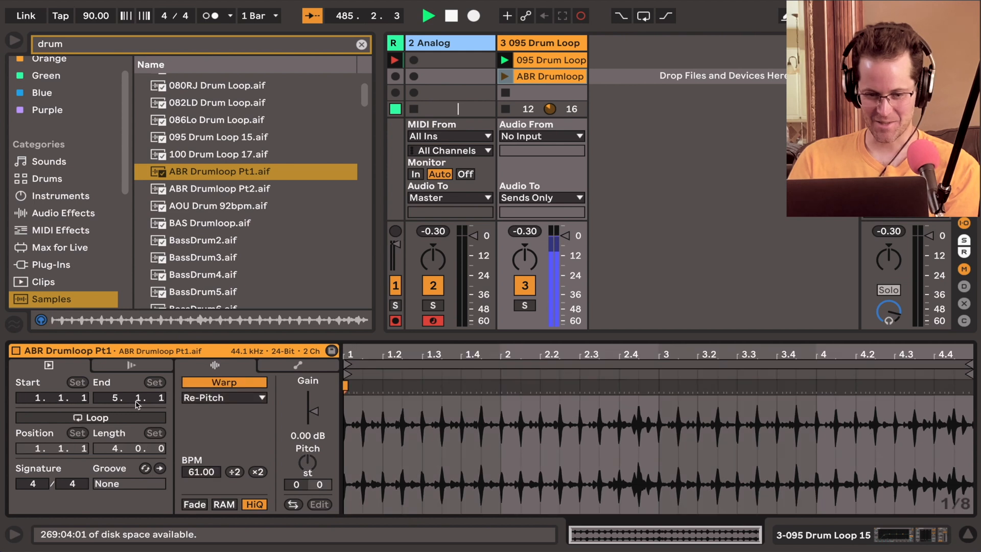
click(127, 418)
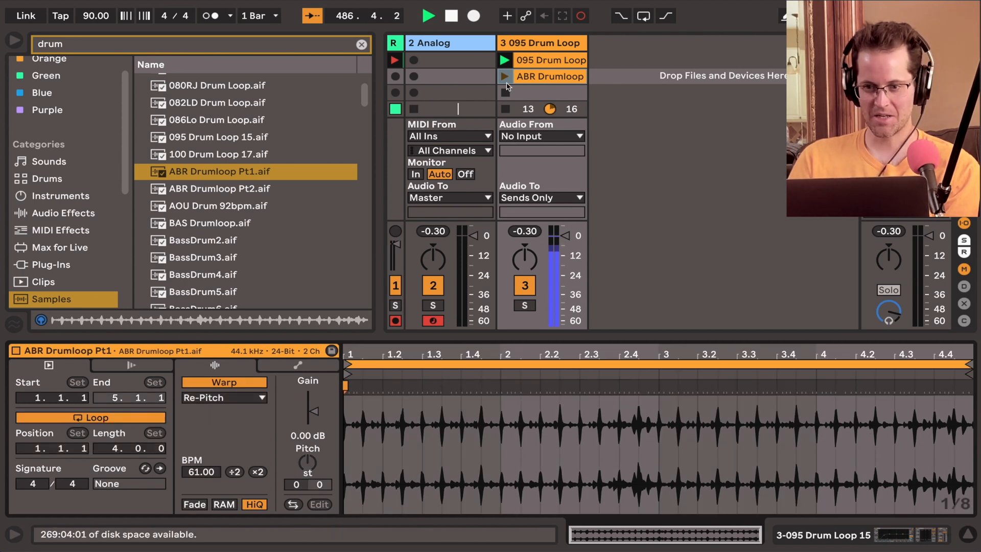
click(504, 60)
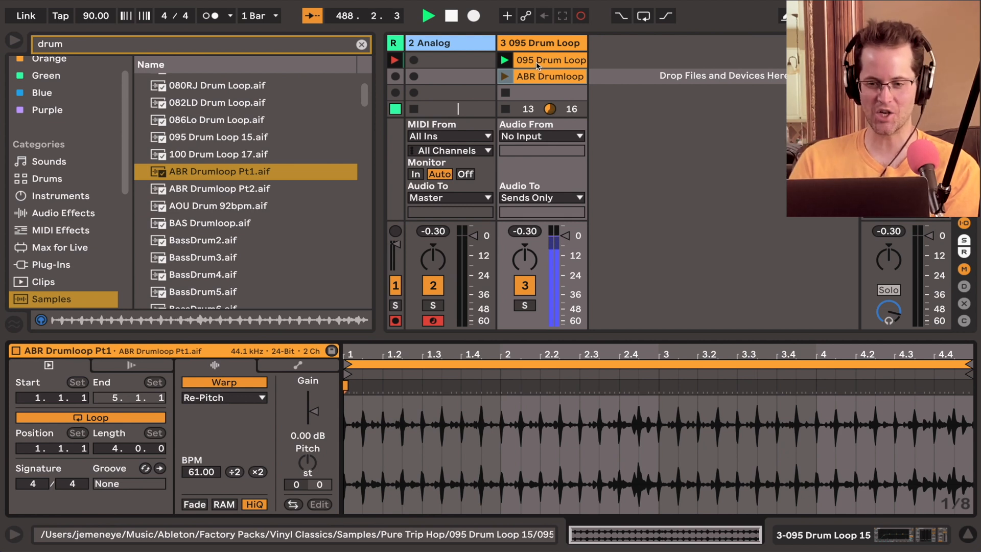
click(504, 78)
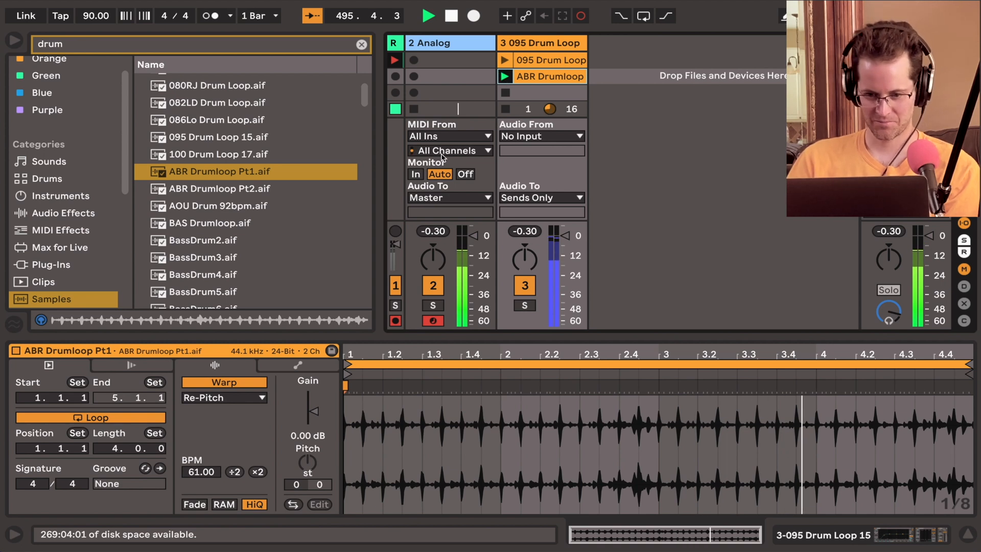
Set the ABR Drumloop clip to Beats warping with transient envelope 100, halve its tempo to 30.50 BPM and set its gain to -2.22 dB
drag(310, 410, 310, 410)
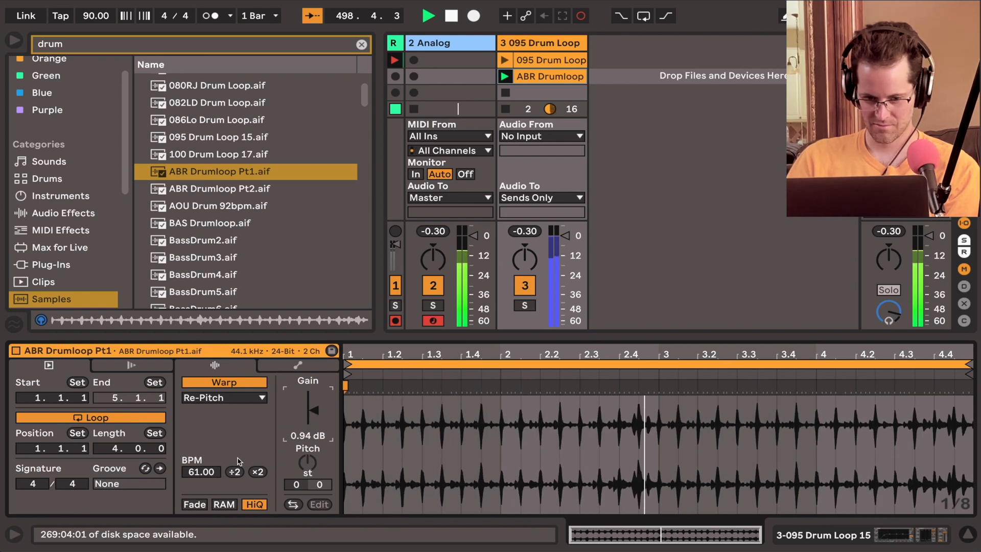
click(231, 398)
click(225, 411)
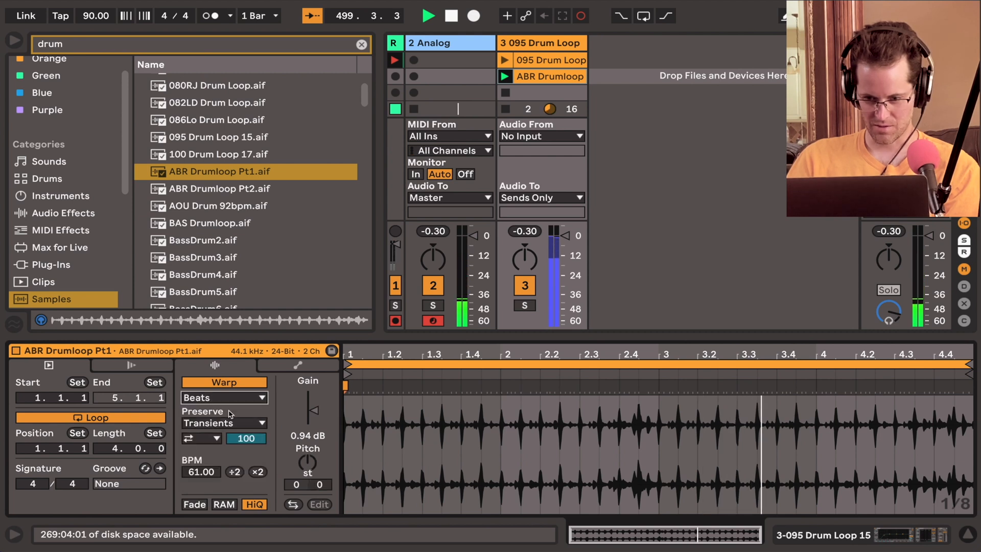
mouse_move(250, 439)
mouse_down()
mouse_move(250, 485)
mouse_move(250, 439)
mouse_up()
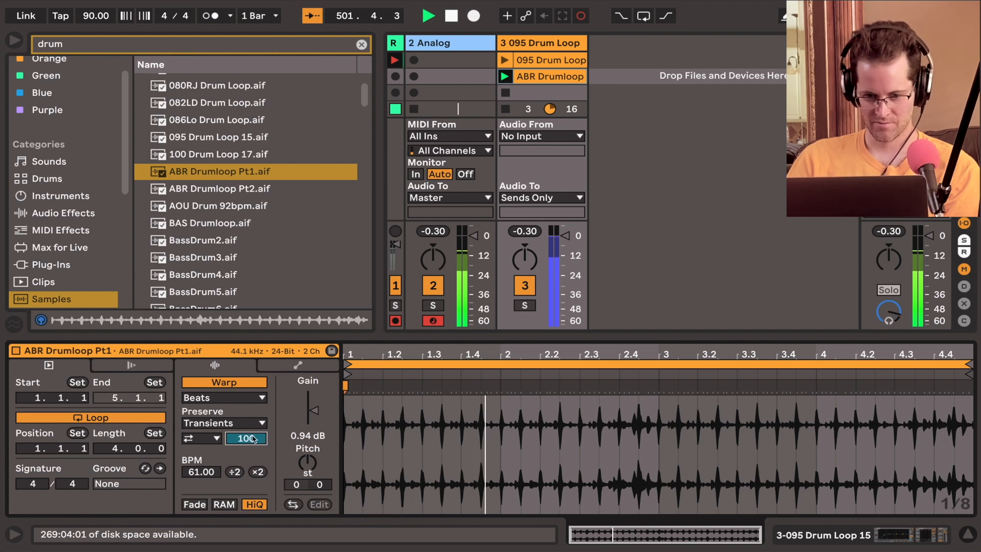
click(233, 473)
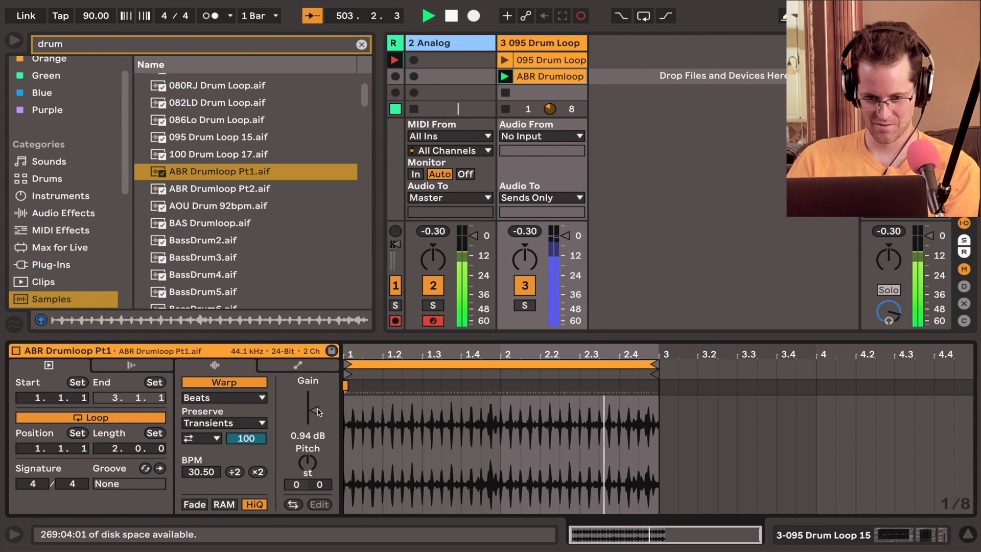
drag(315, 411, 315, 422)
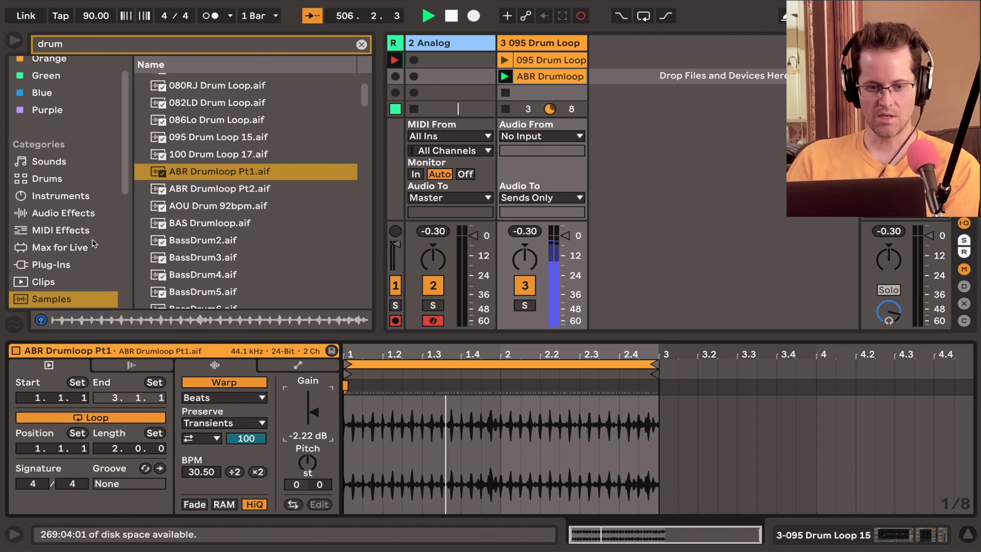
Clear the sample search and try to place the Bomba Accent 16ths groove in the drum loop track's third clip slot
scroll(93, 242, down, 2)
click(361, 45)
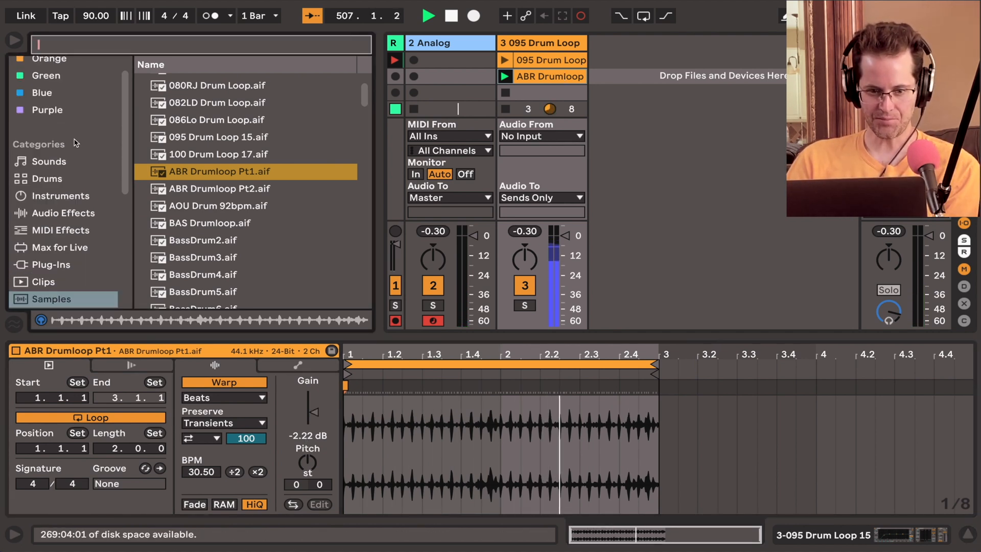
scroll(66, 149, down, 4)
click(51, 214)
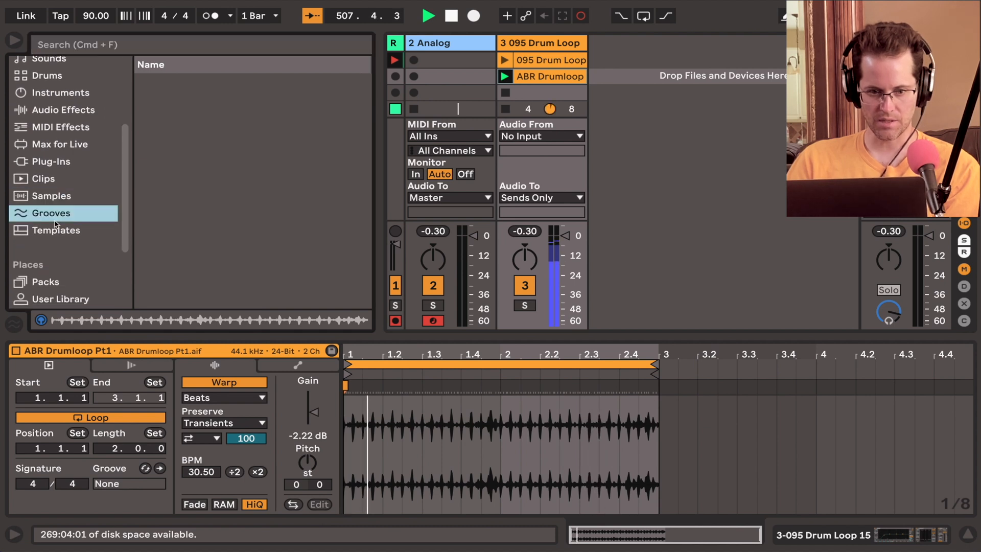
click(213, 203)
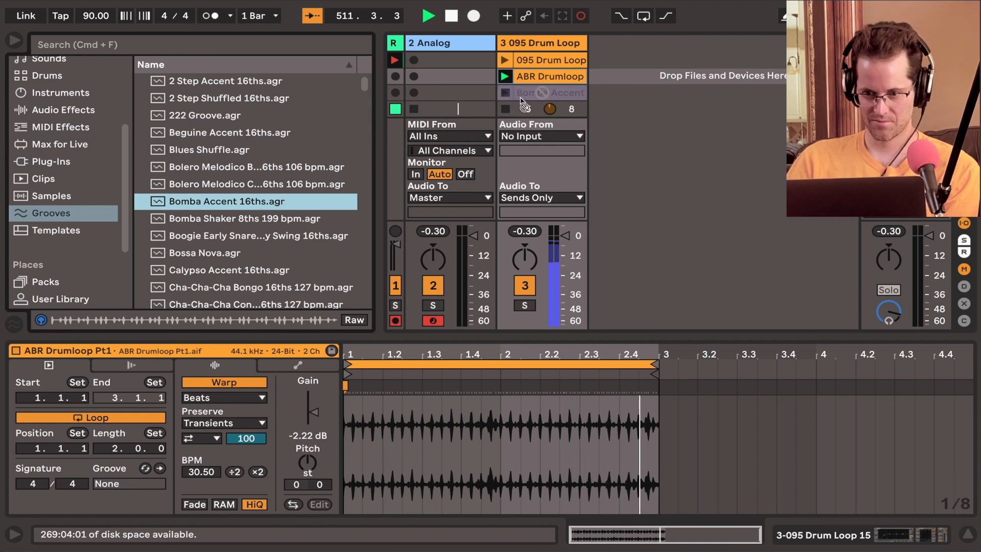
Stop the ABR Drumloop clip playing on the drum loop track
scroll(527, 96, down, 1)
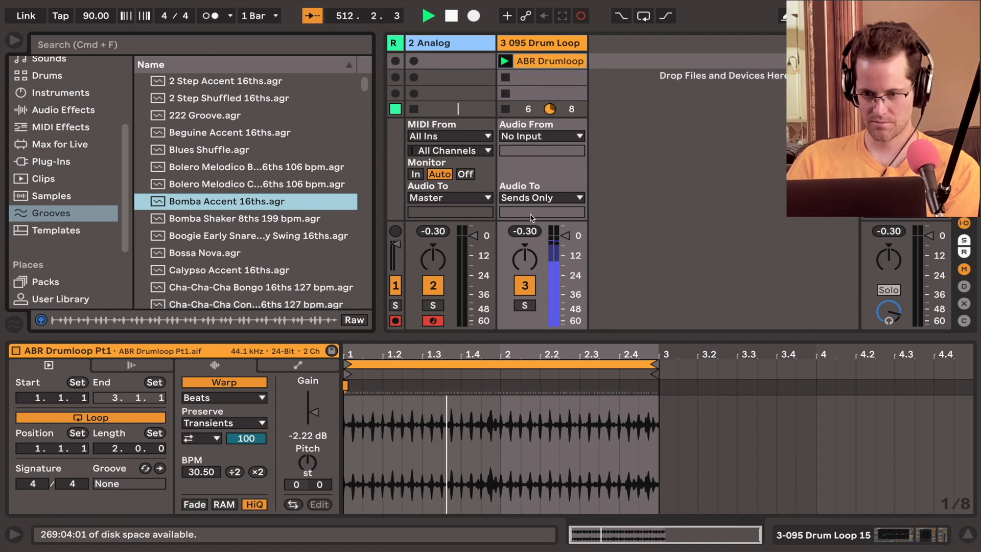
click(507, 95)
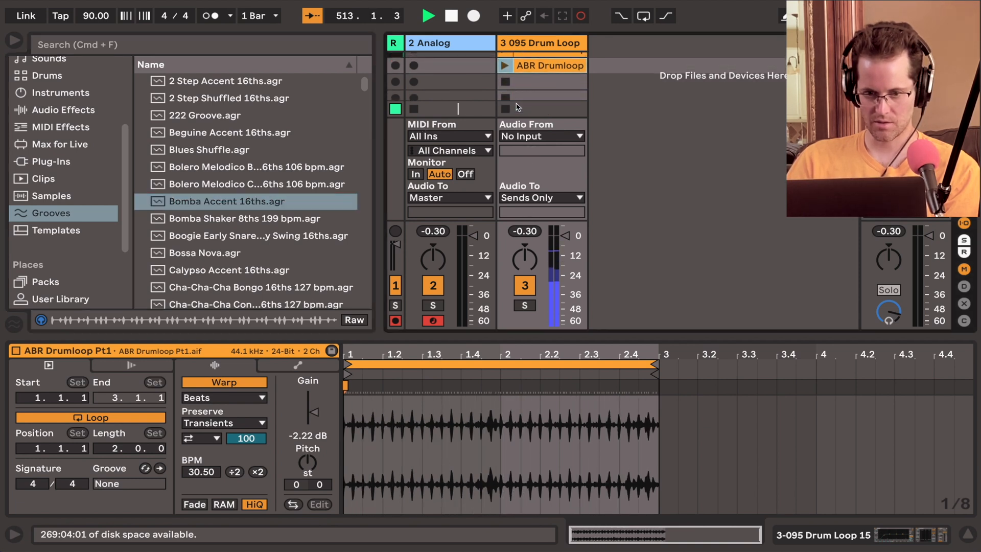
scroll(516, 105, up, 1)
Try the Bomba Shaker 8ths 199 bpm groove as a clip on a new MIDI track, and delete that track
click(215, 207)
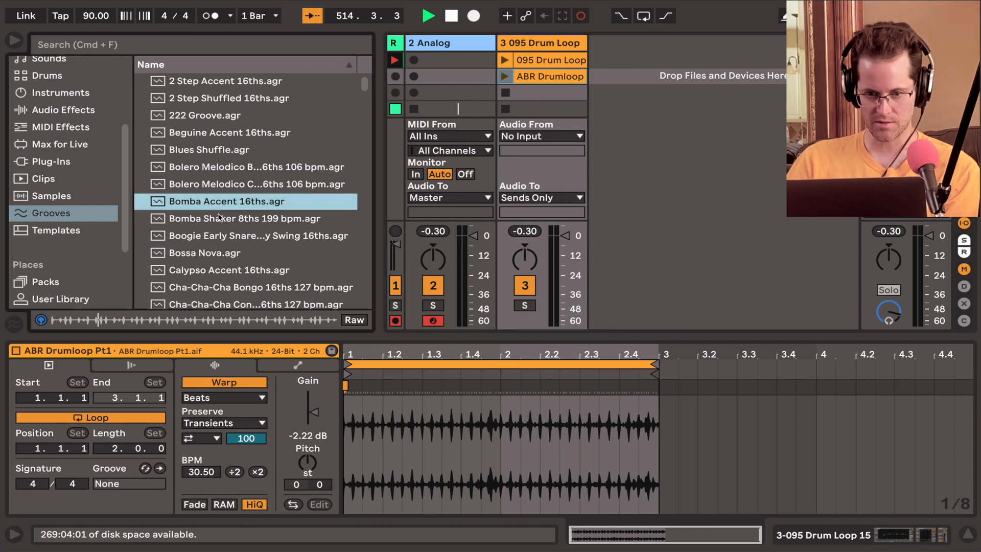
click(219, 218)
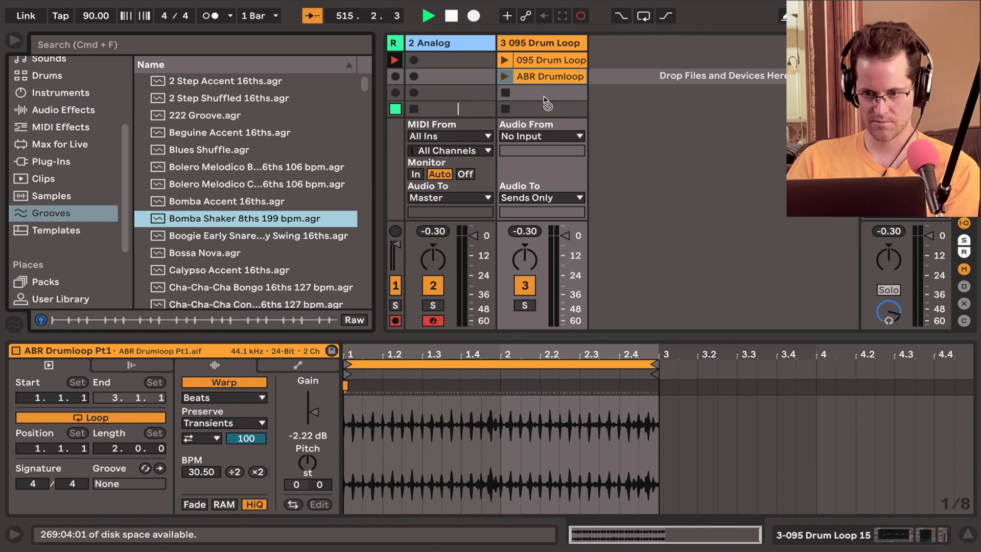
drag(547, 105, 632, 78)
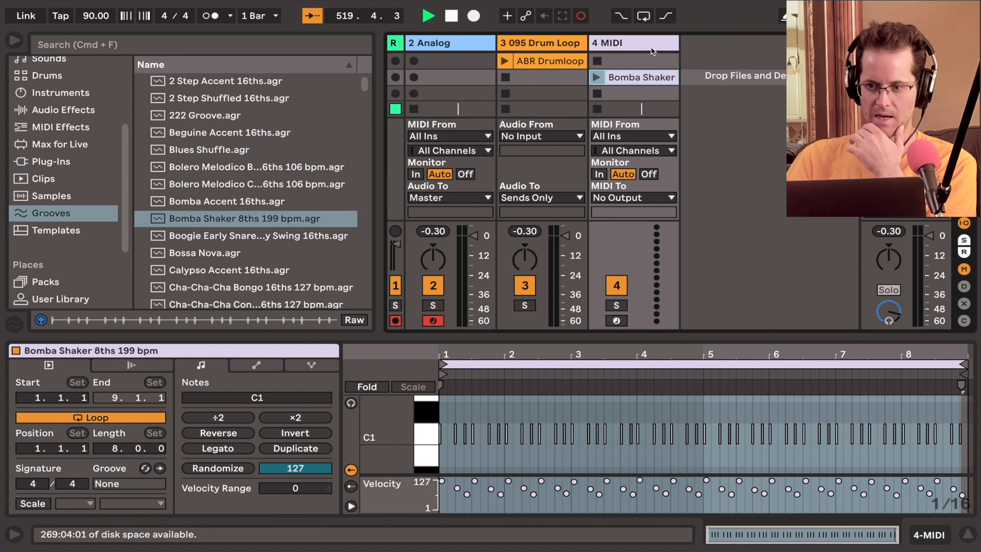
key(Delete)
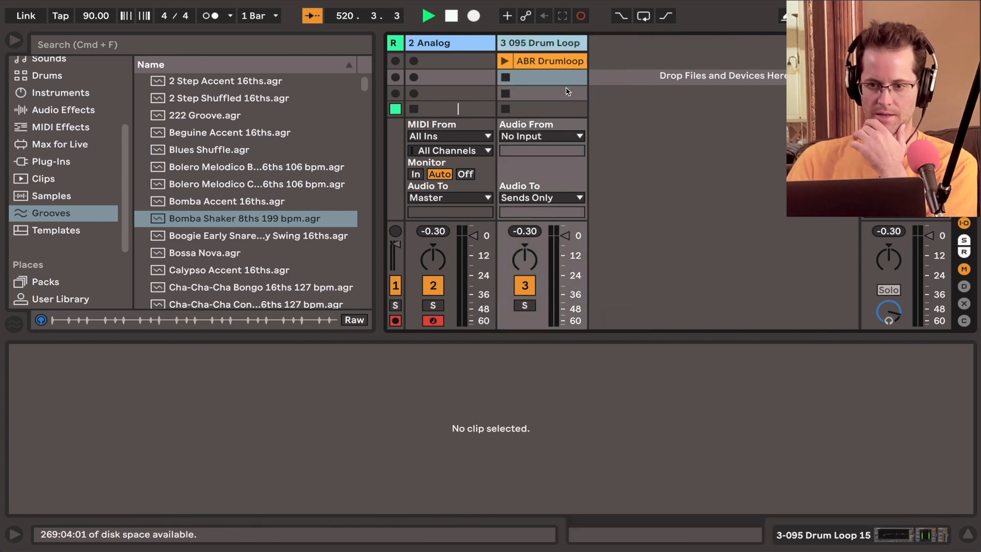
scroll(556, 84, up, 1)
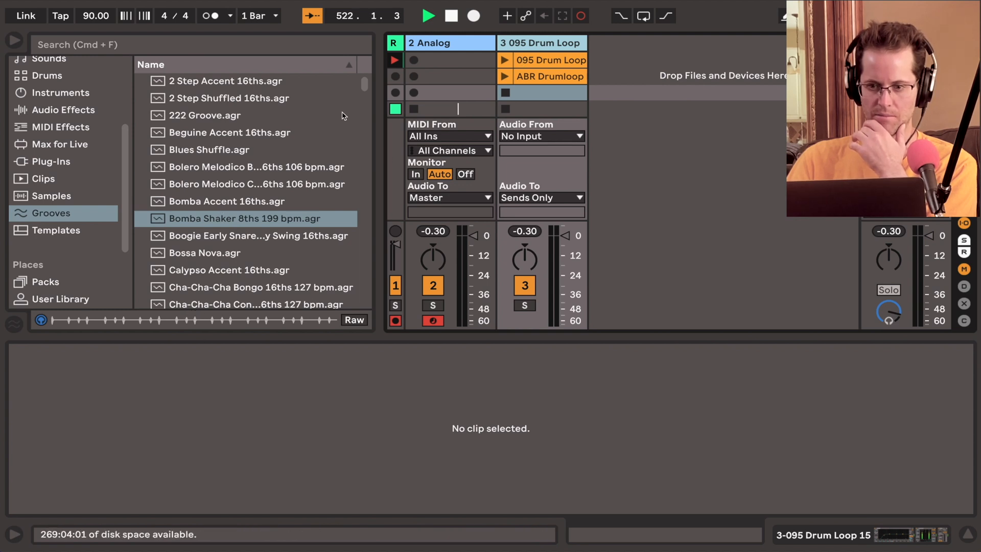
Delete the ABR Drumloop clip from the drum loop track's second clip slot
click(454, 46)
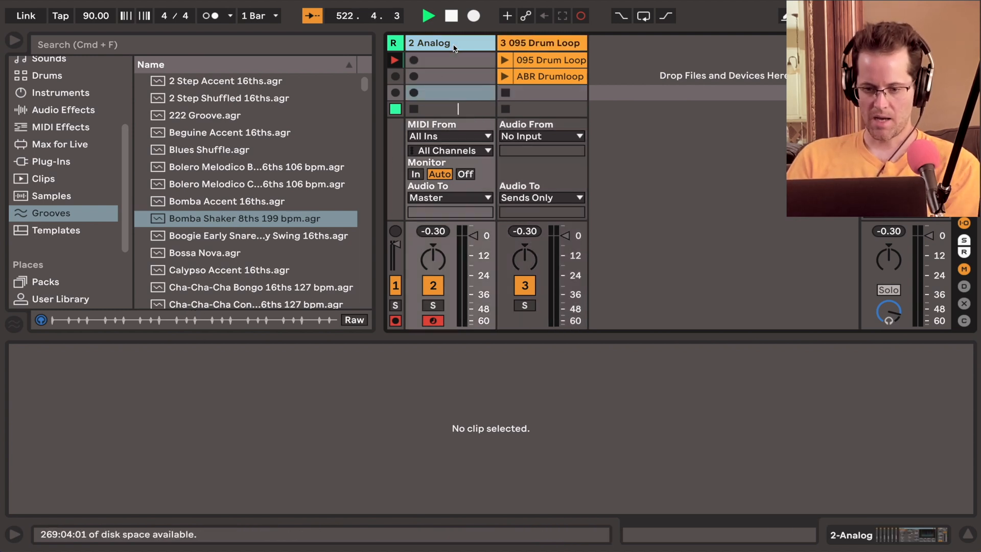
click(529, 77)
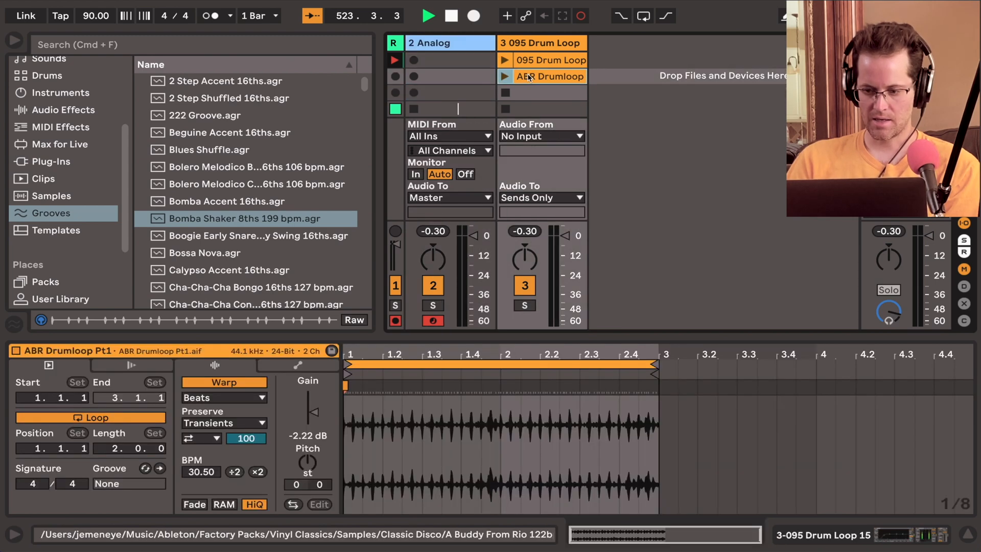
key(Delete)
Turn off the Gate on the Analog track and collapse the device
click(456, 78)
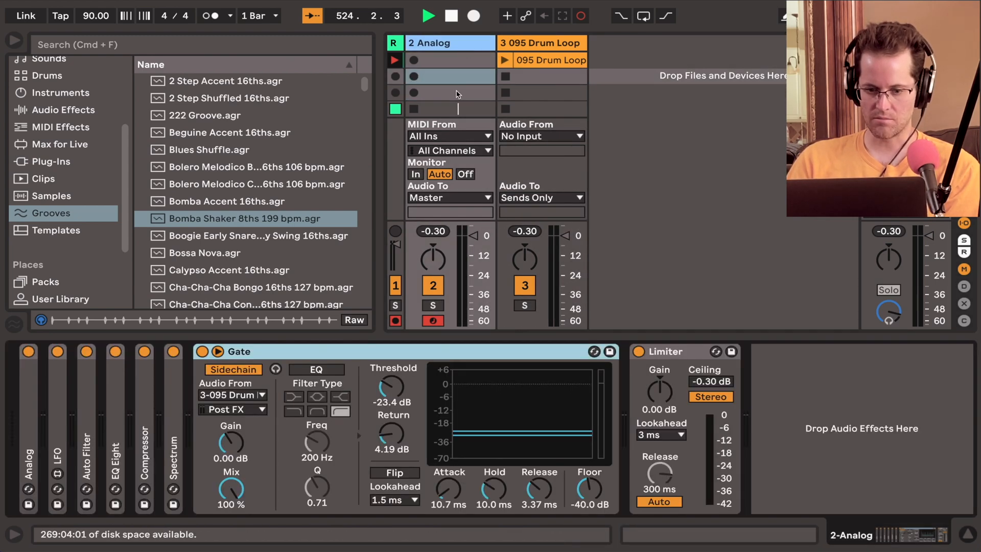
click(203, 351)
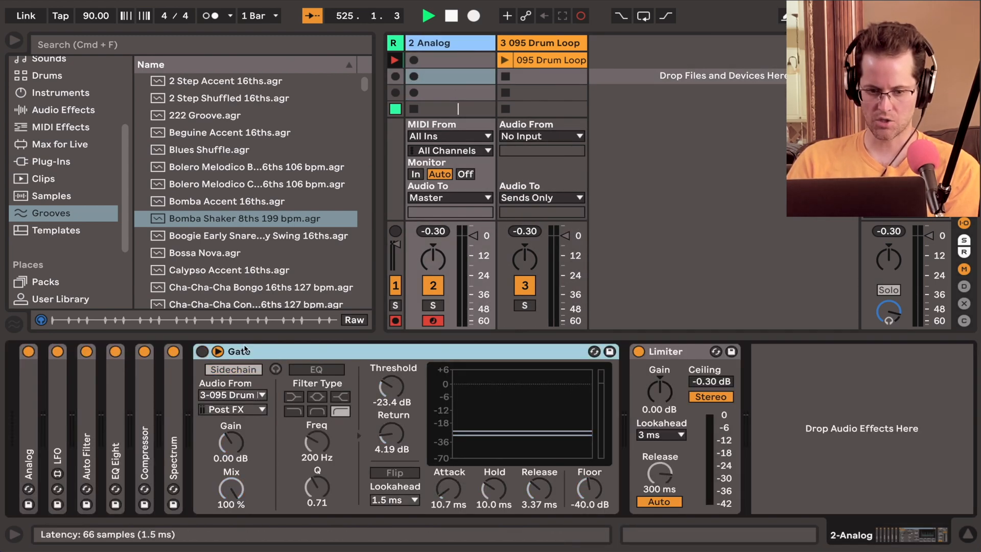
double_click(244, 352)
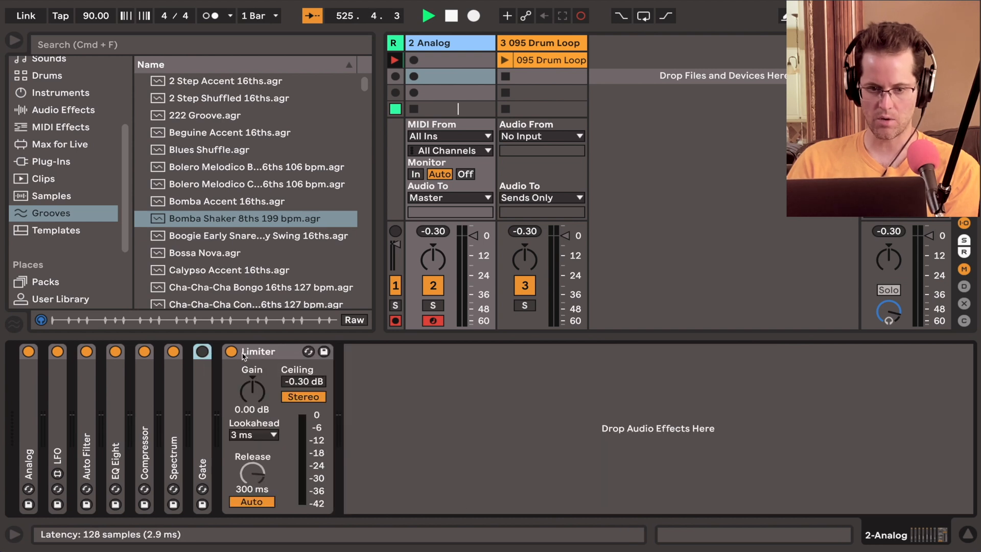
Insert an Auto Filter from the Audio Effects between the Gate and the Limiter on the Analog track
scroll(46, 153, up, 3)
click(47, 160)
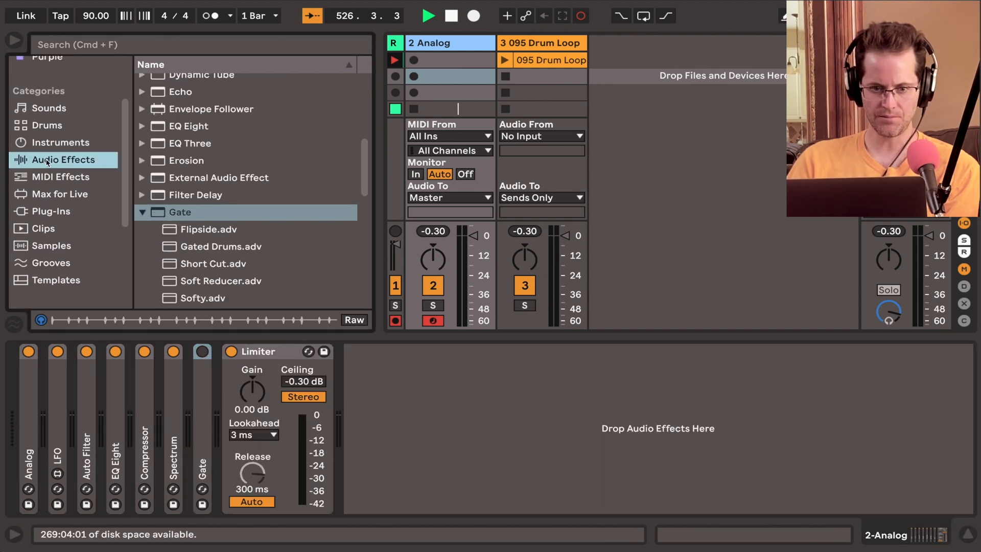
click(142, 212)
scroll(141, 217, up, 5)
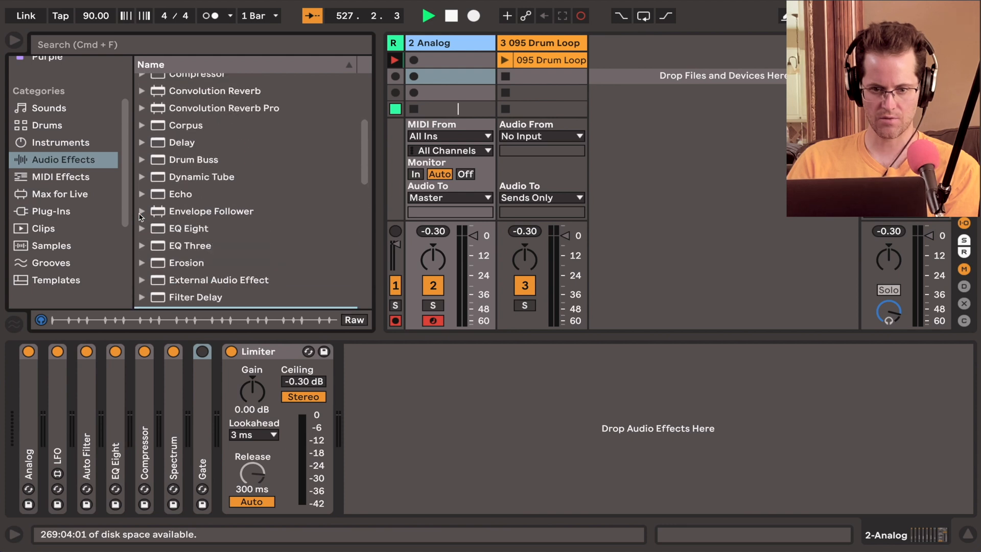
scroll(141, 217, up, 3)
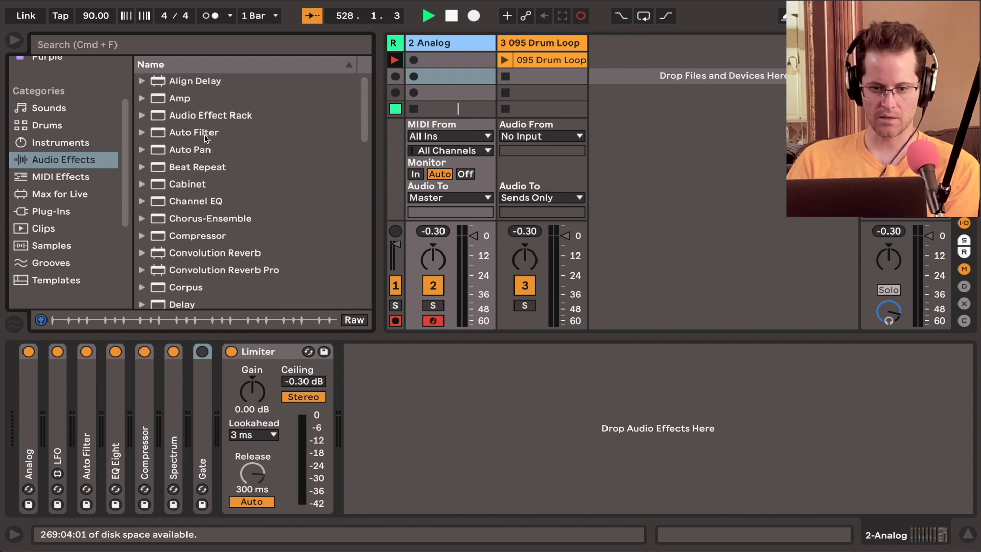
drag(206, 138, 219, 371)
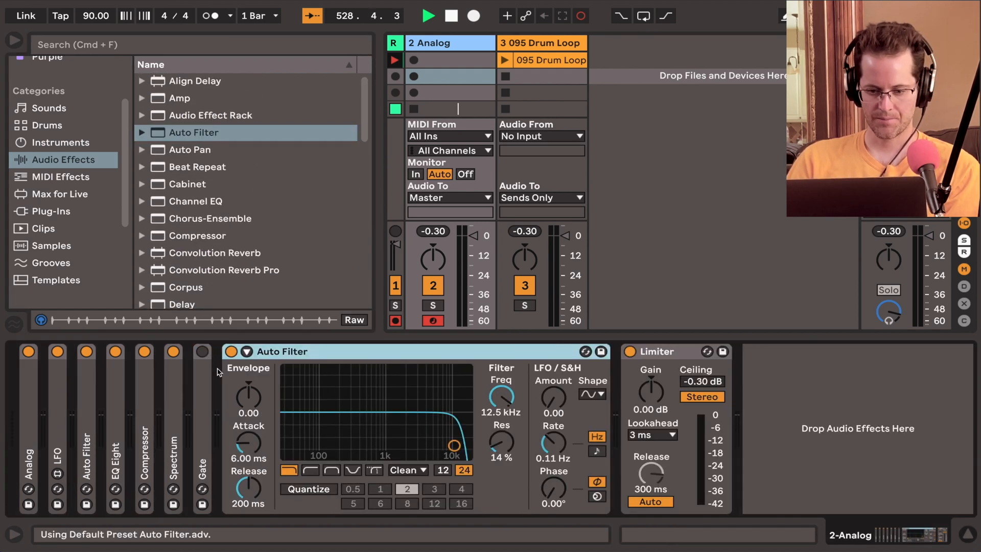
Set the Auto Filter's lowpass to 104 Hz with 23% resonance and enable its sidechain from the 3-095 Drum Loop 15 track
click(247, 351)
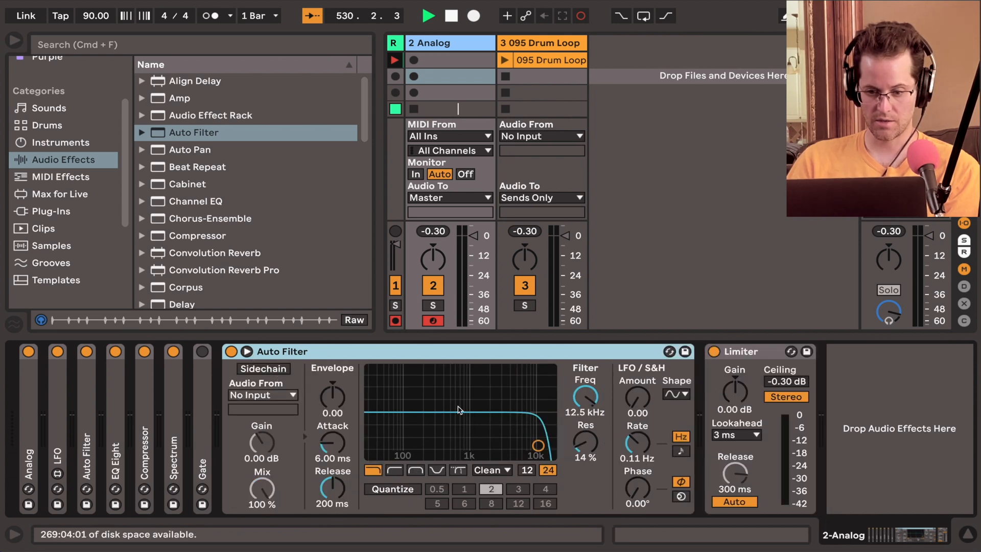
drag(539, 447, 408, 439)
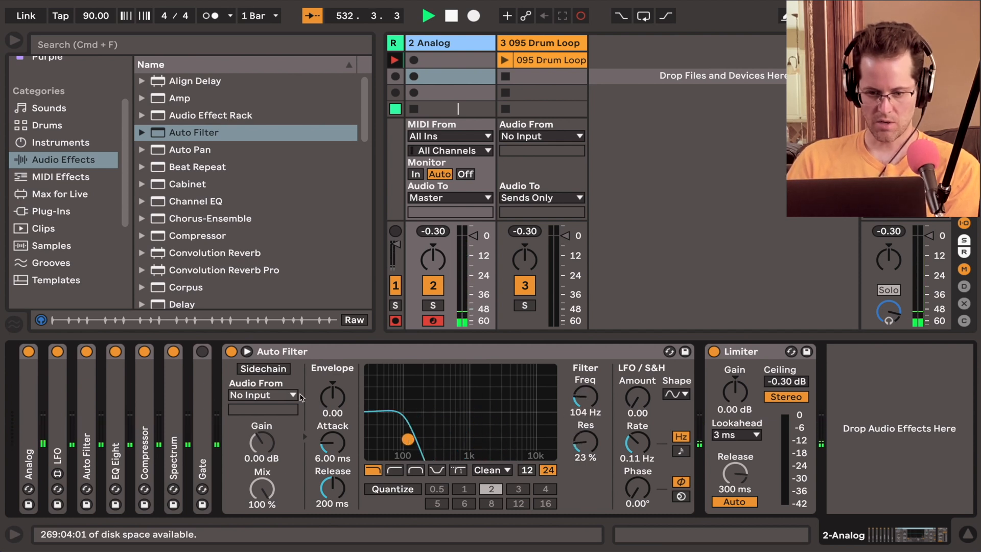
click(285, 370)
click(287, 395)
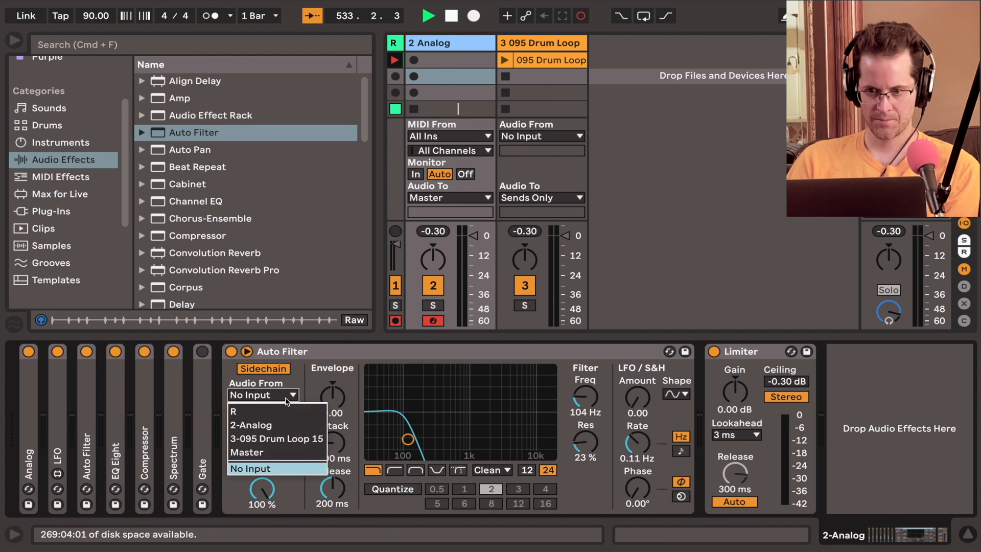
click(288, 438)
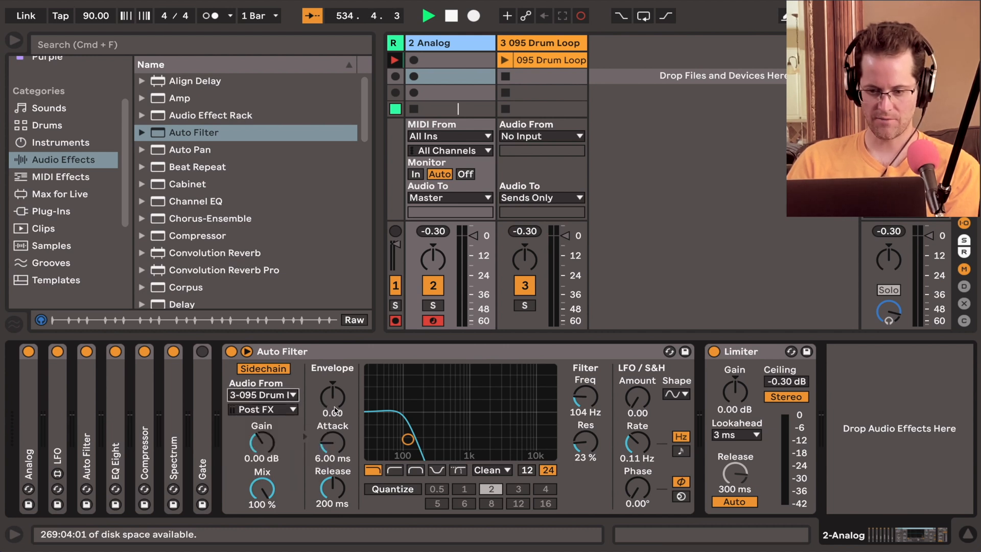
Set the Auto Filter's envelope amount to 127 and launch the 095 Drum Loop clip, checking that track's devices
drag(336, 402, 337, 394)
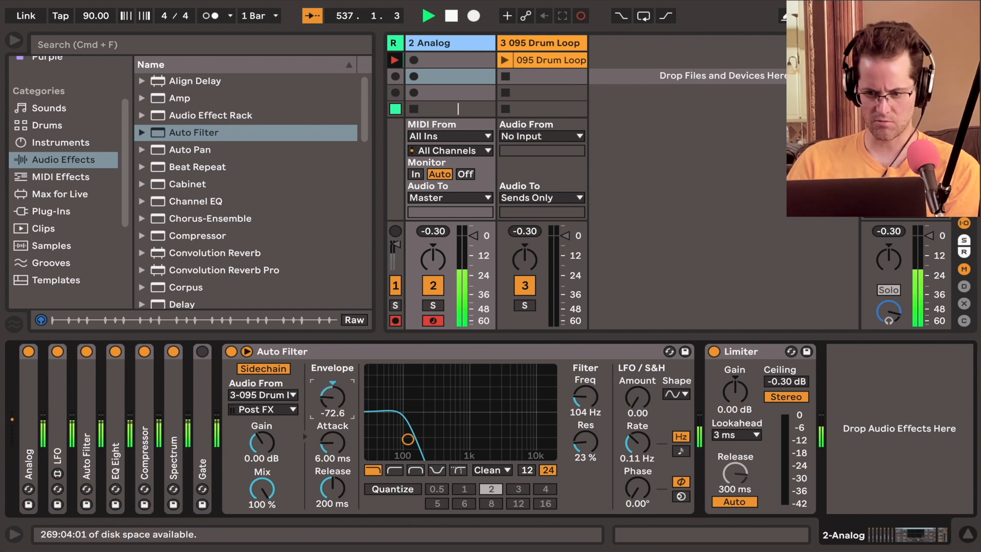
click(507, 60)
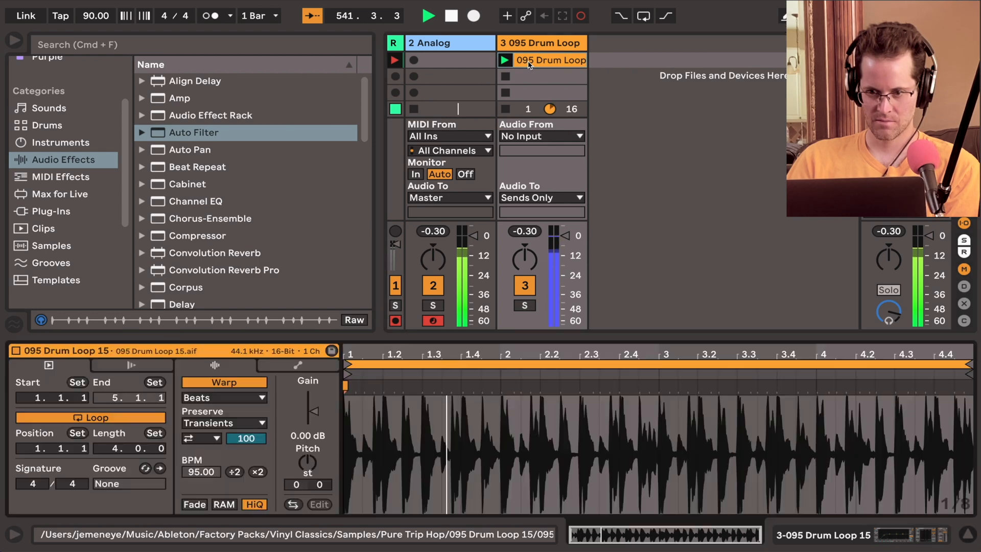
double_click(529, 62)
click(521, 45)
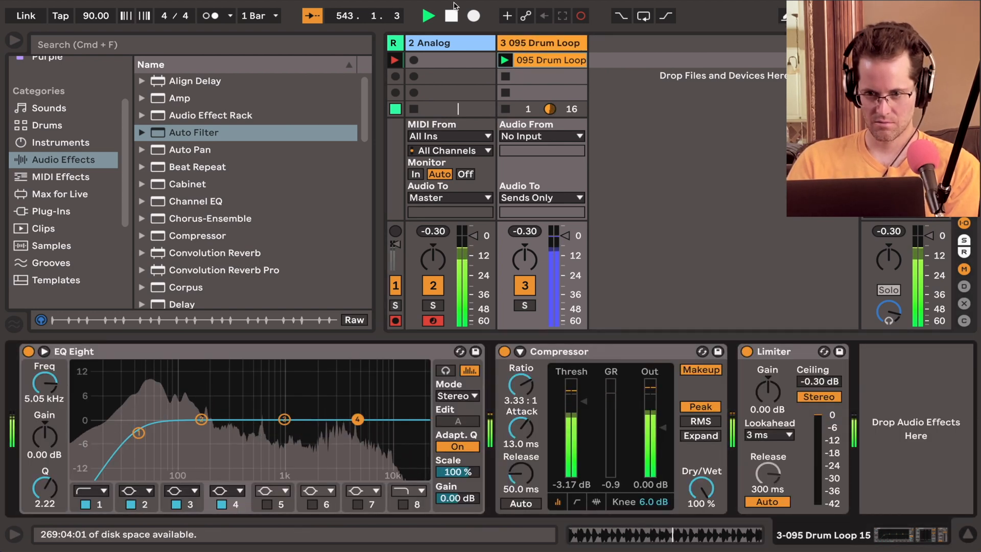
click(432, 42)
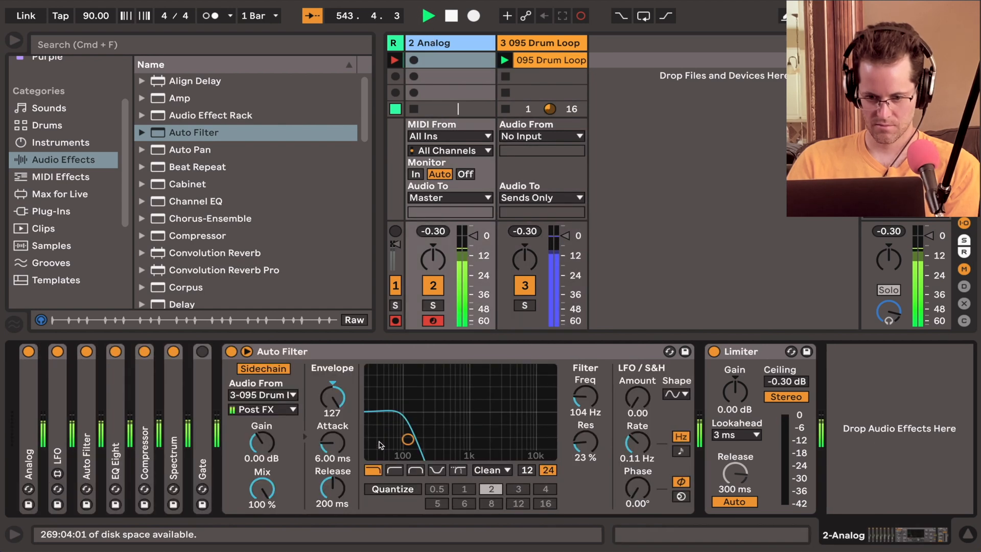
Try a negative Auto Filter envelope of -94.7 with the lowpass cutoff at 3.75 kHz and resonance at 33%
drag(408, 438, 373, 437)
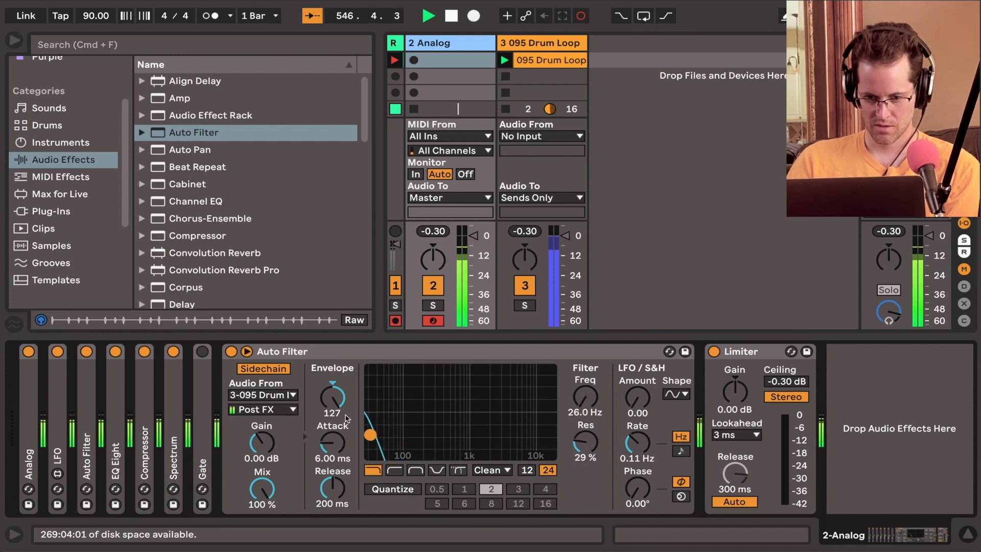
drag(332, 397, 531, 424)
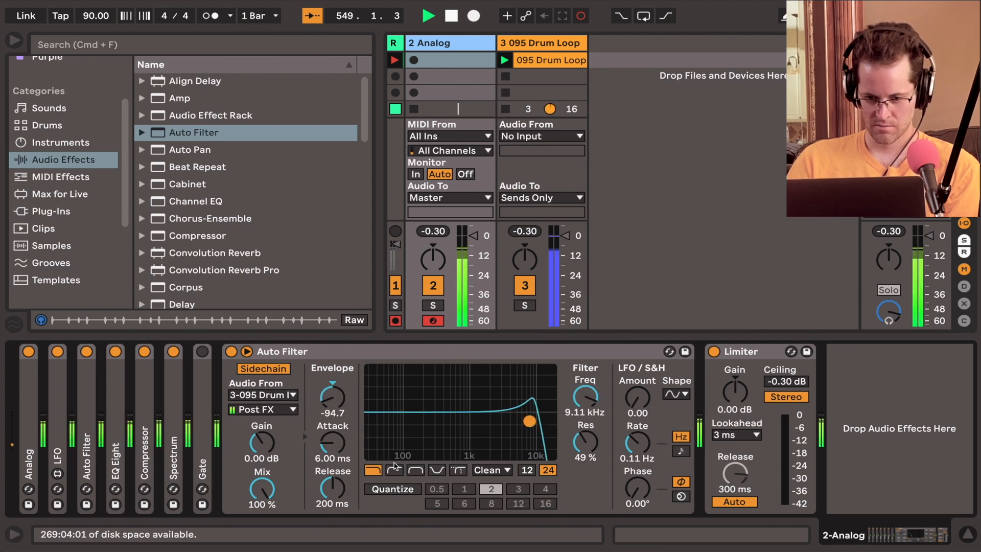
drag(526, 424, 507, 434)
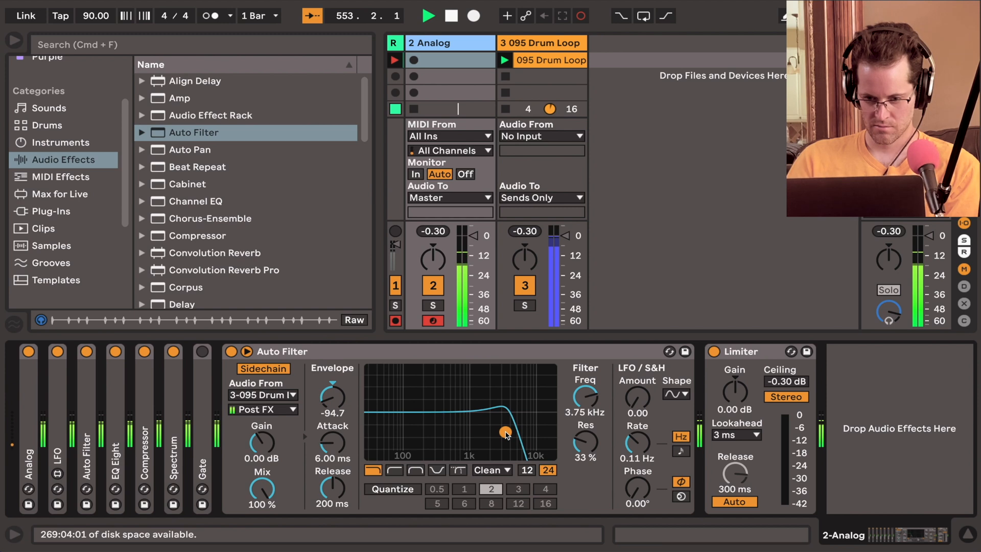
Try the Auto Filter as a highpass with the envelope at 72.6, and switch back to lowpass
click(395, 470)
drag(332, 397, 332, 377)
click(370, 469)
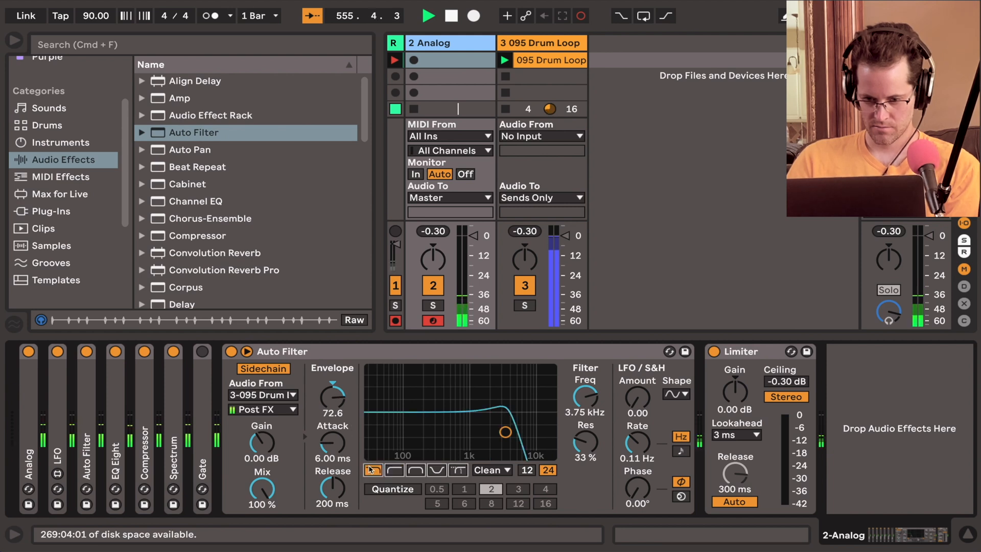
Set the Auto Filter's envelope to 109, cutoff to 29.9 Hz and resonance to 36%, using the MS2 circuit with 4.38 dB drive
drag(338, 396, 339, 434)
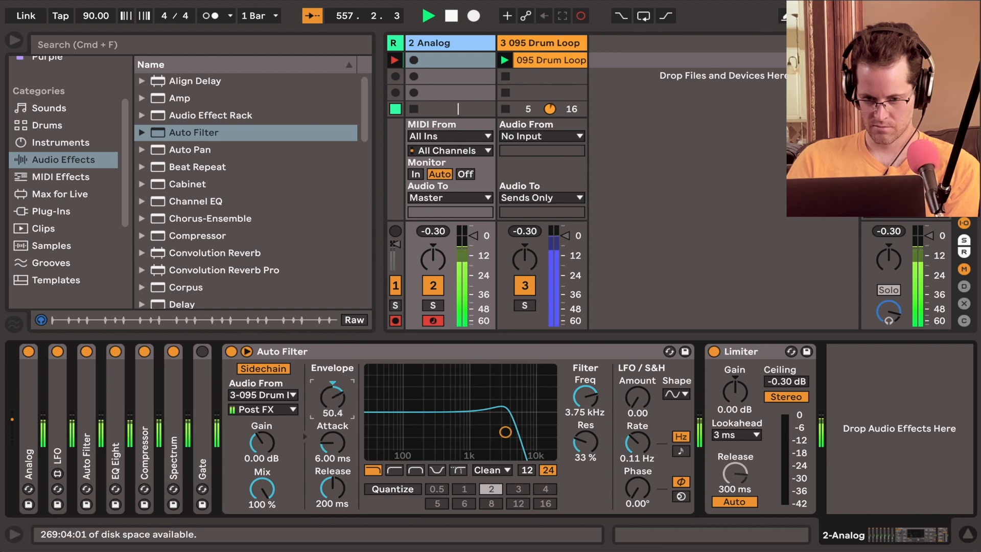
drag(503, 431, 382, 429)
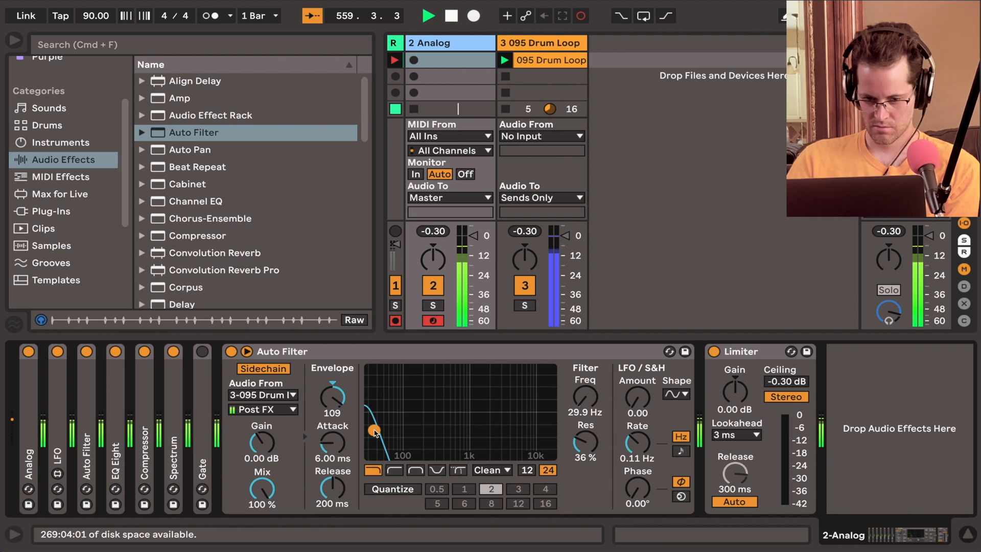
click(499, 511)
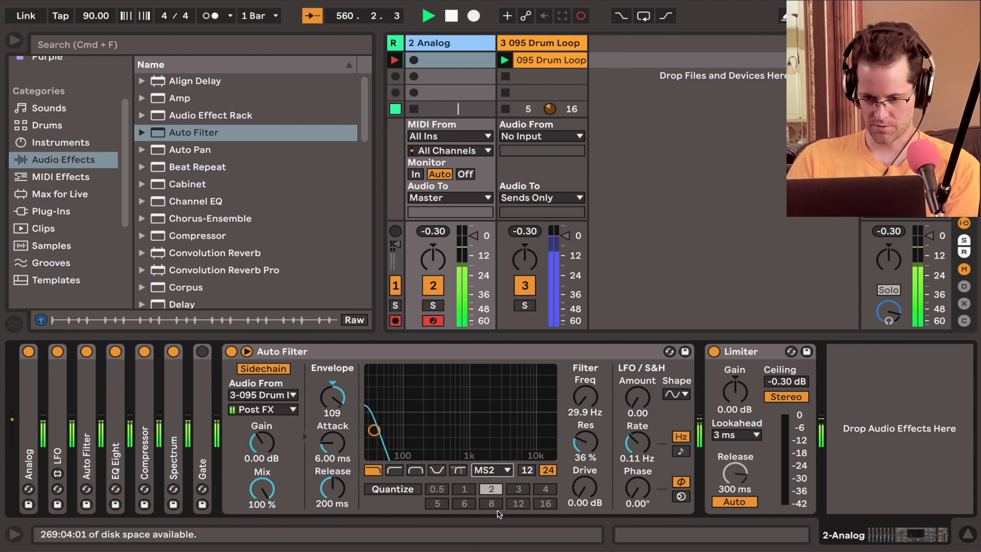
drag(585, 487, 586, 491)
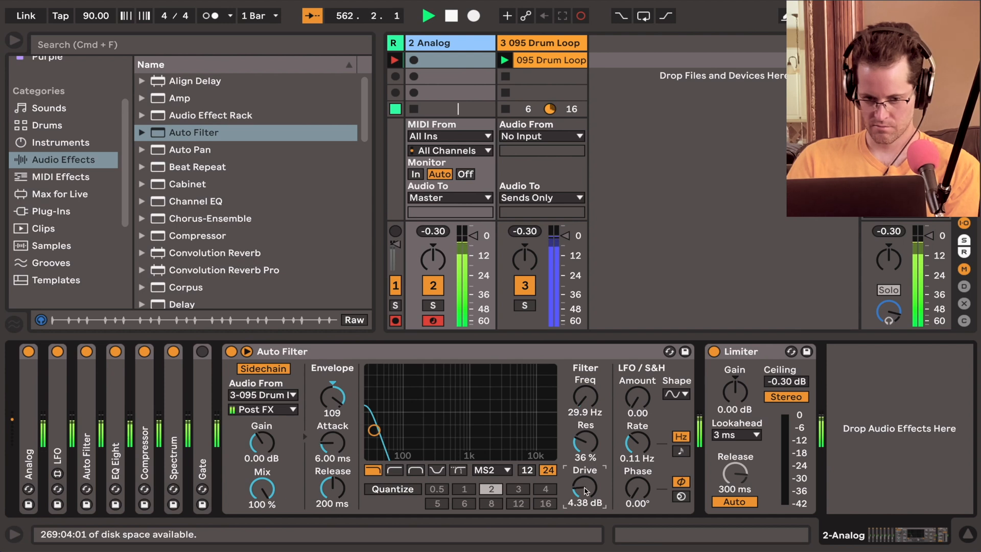
Compare the Pre FX and Post FX taps for the Auto Filter's sidechain signal and choose Pre FX
click(281, 411)
click(278, 423)
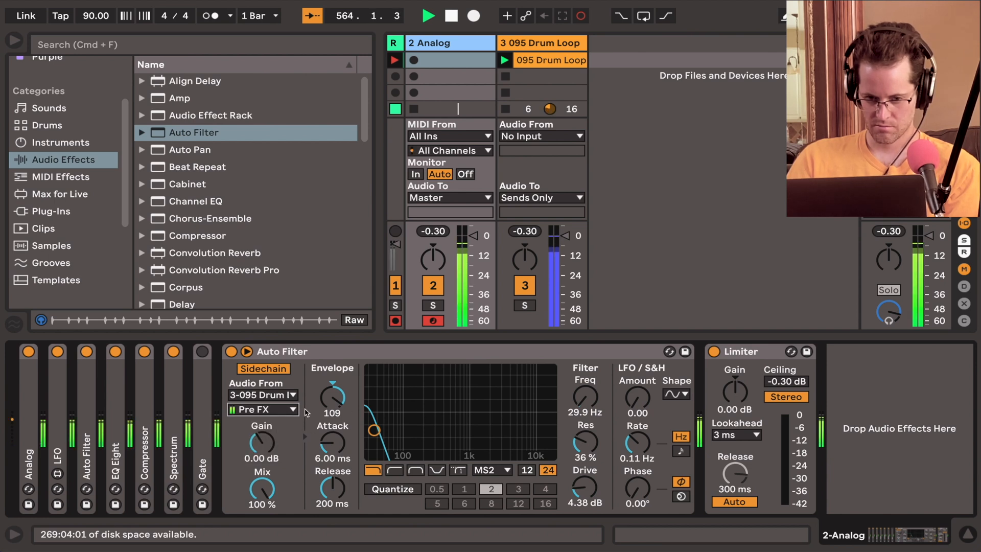
key(Down)
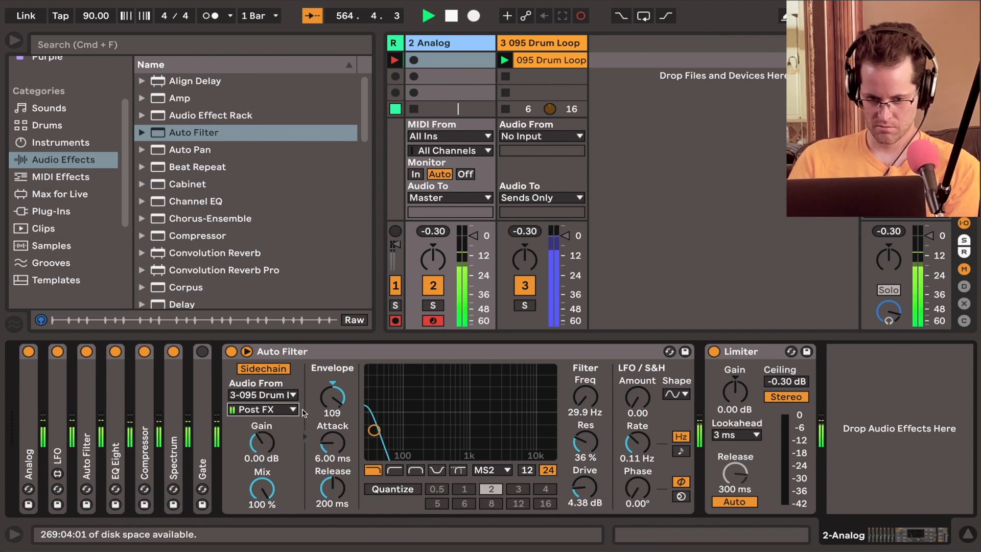
key(Up)
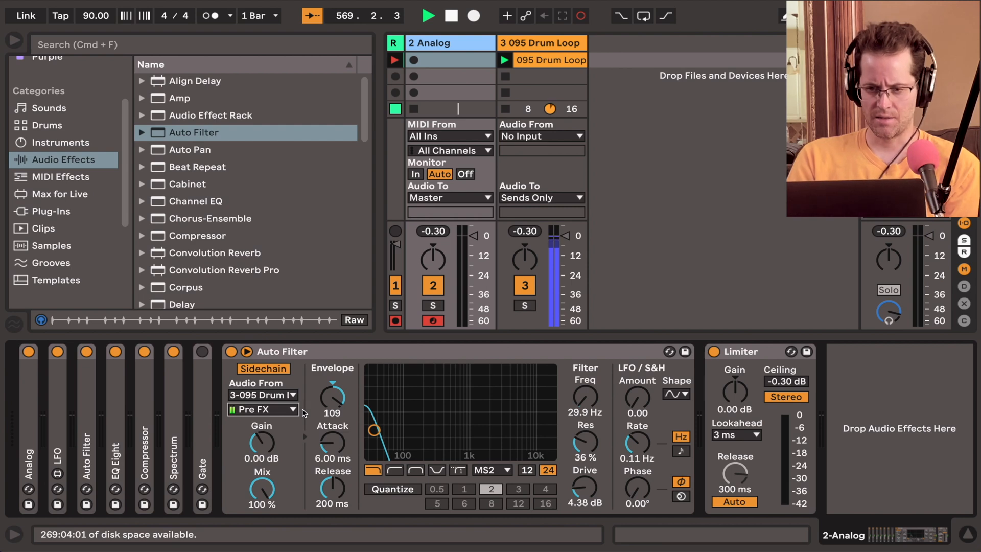
Insert a MIDI track between the Analog and drum loop tracks and load the Operator instrument on it
key(super+shift+t)
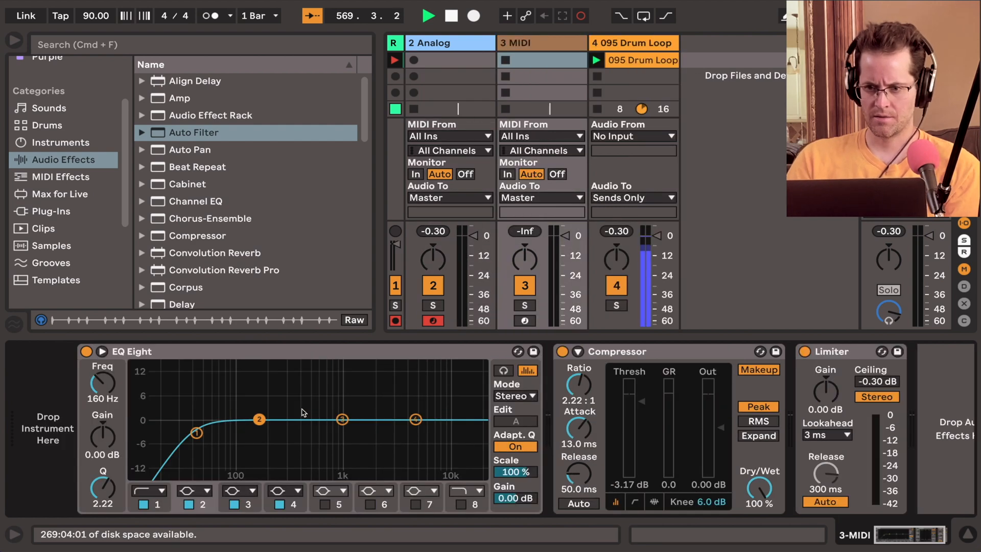
click(500, 50)
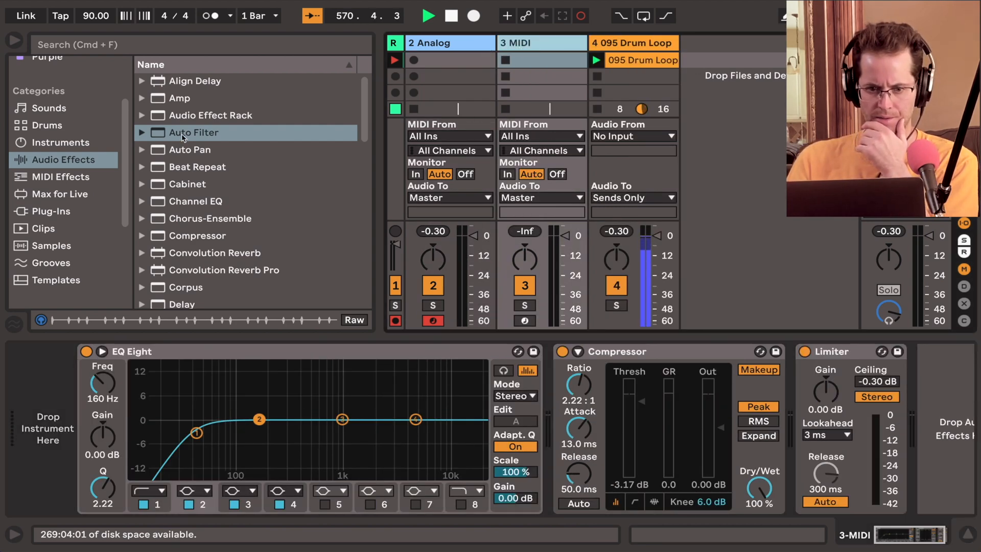
click(65, 144)
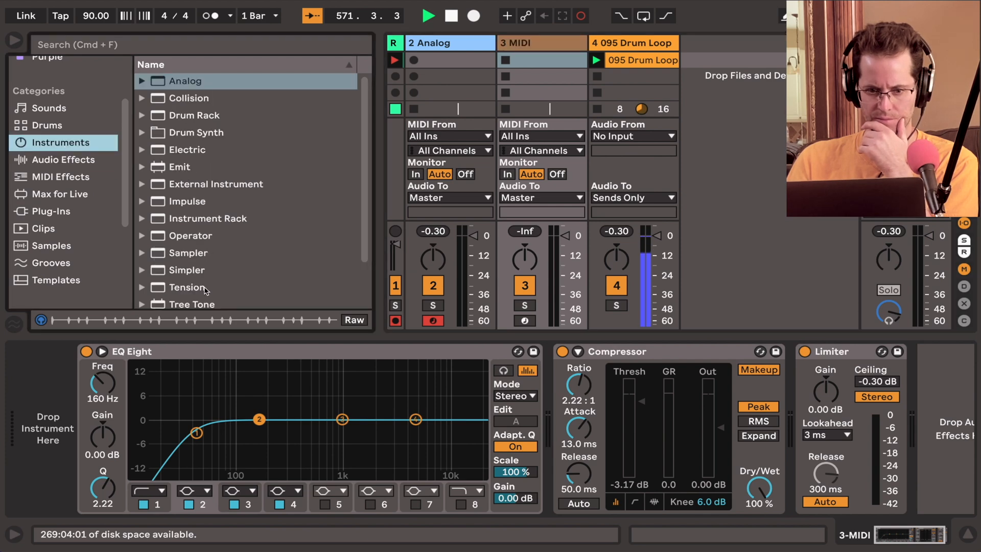
click(193, 238)
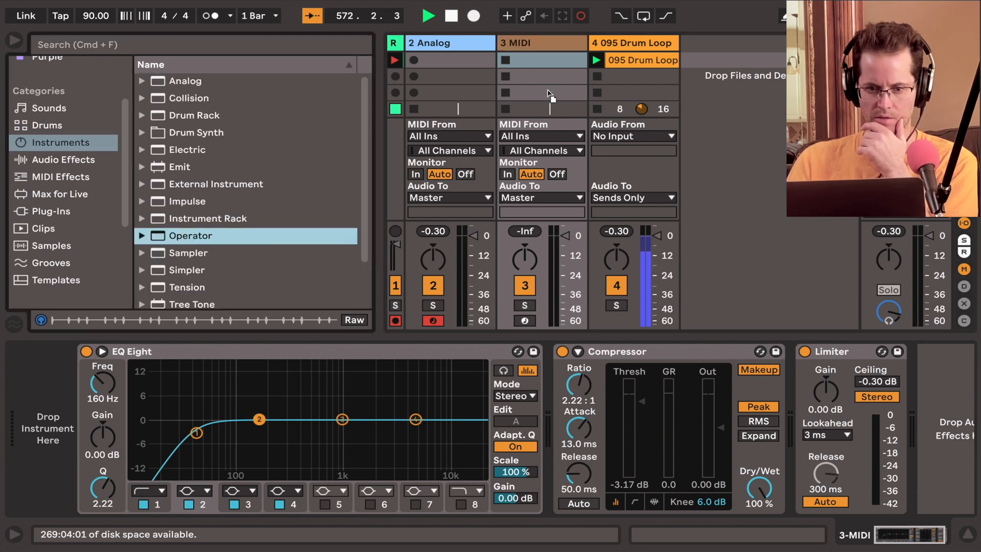
drag(547, 88, 548, 89)
Create a one-bar MIDI clip in the Operator track's third slot with a C3 note stretched by Legato across the whole bar
double_click(548, 90)
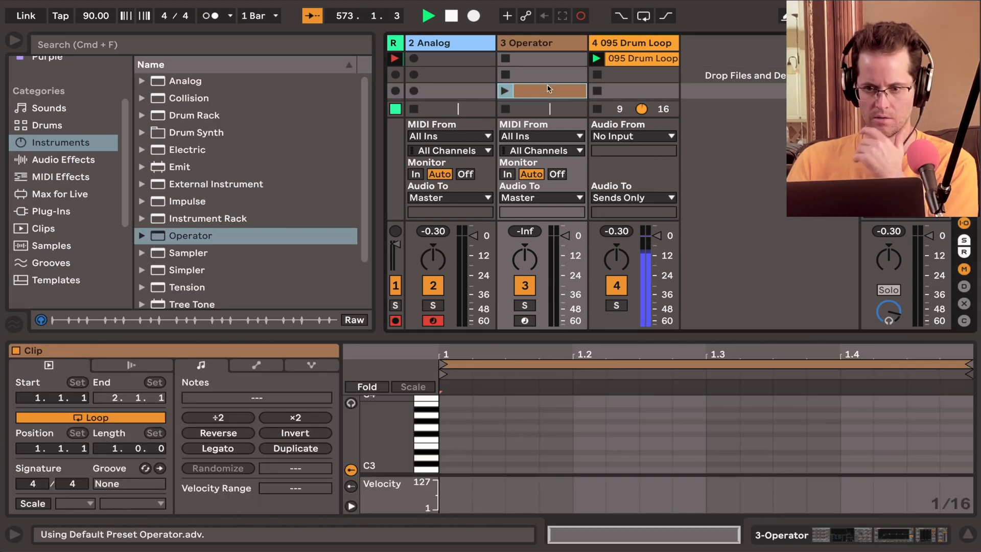
double_click(456, 469)
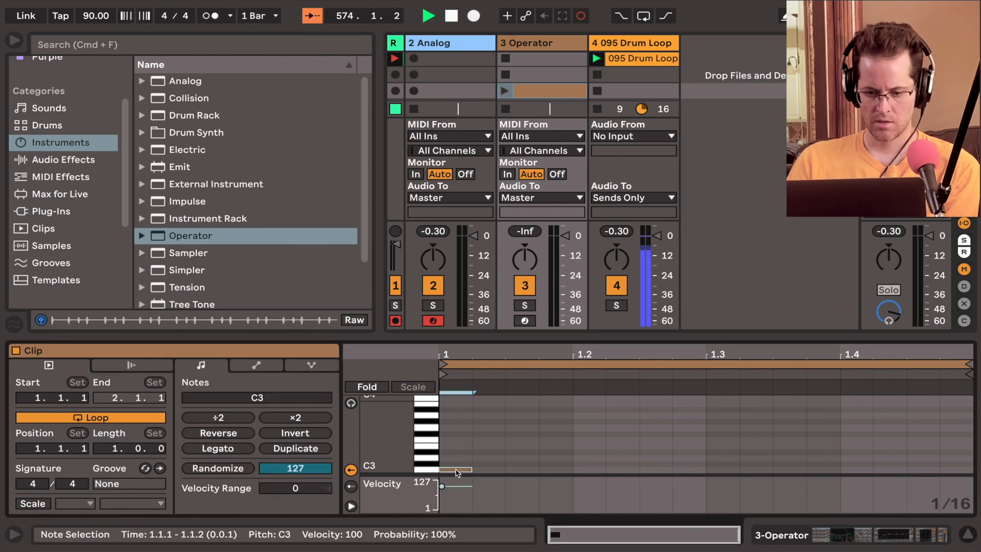
click(218, 448)
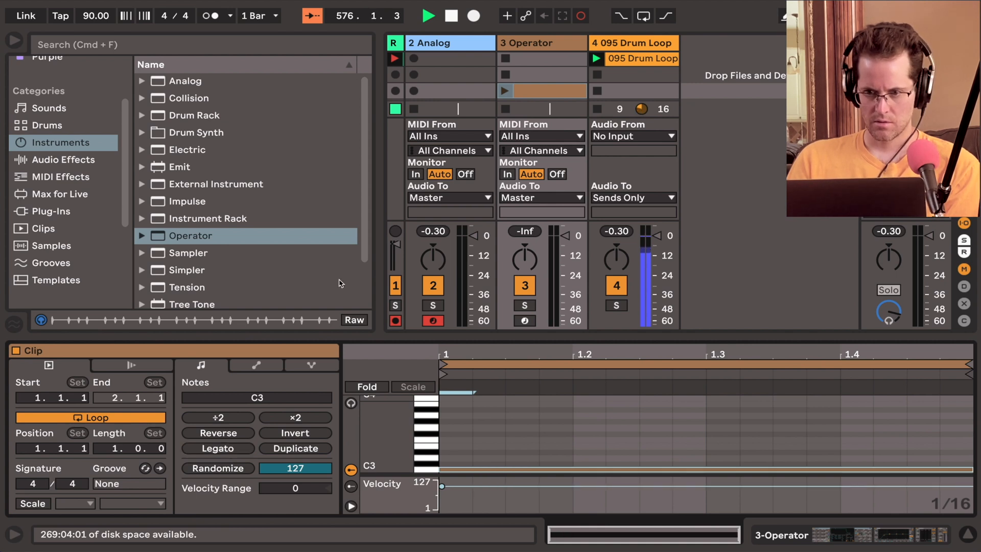
Add a Chord MIDI effect before Operator with shifts of +3, +7 and +10 semitones
click(81, 181)
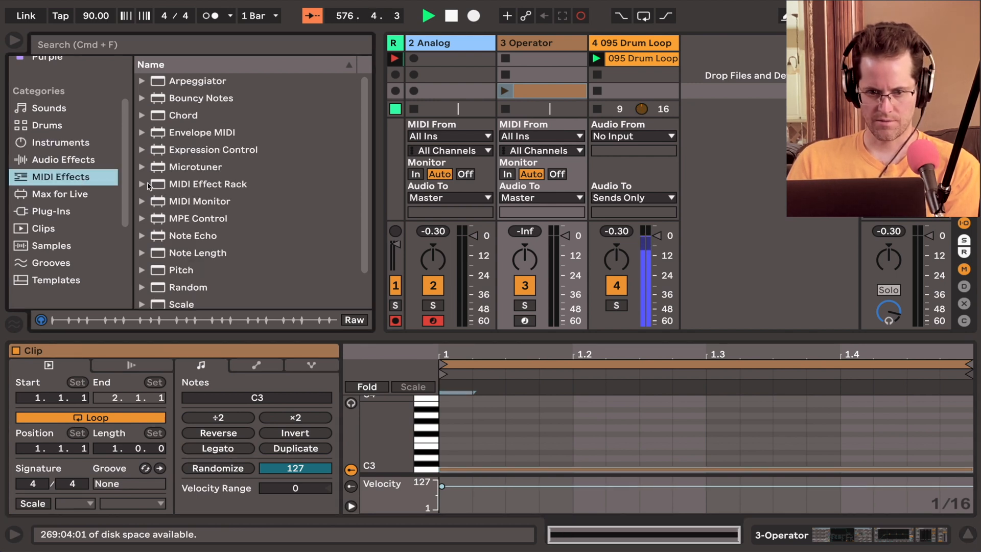
drag(189, 116, 525, 62)
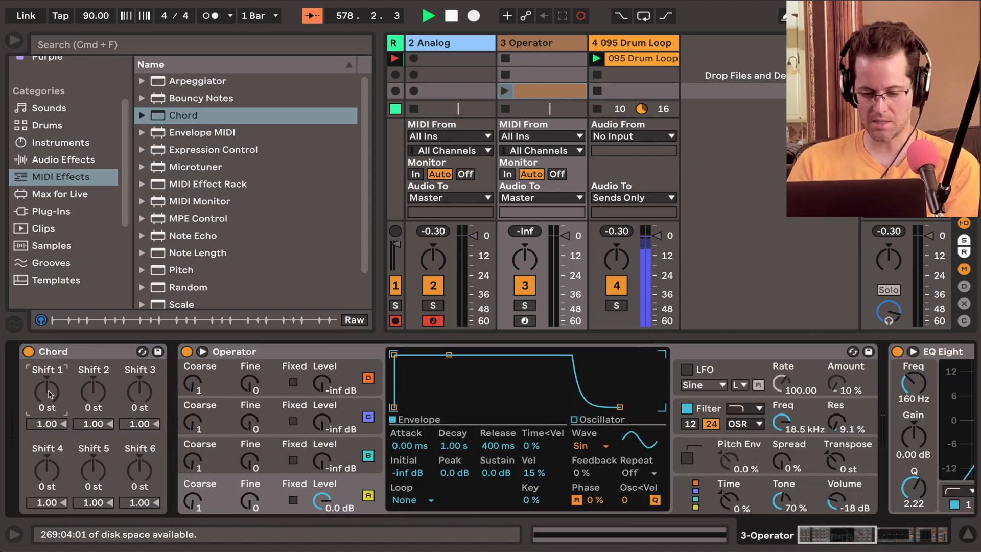
drag(50, 393, 145, 396)
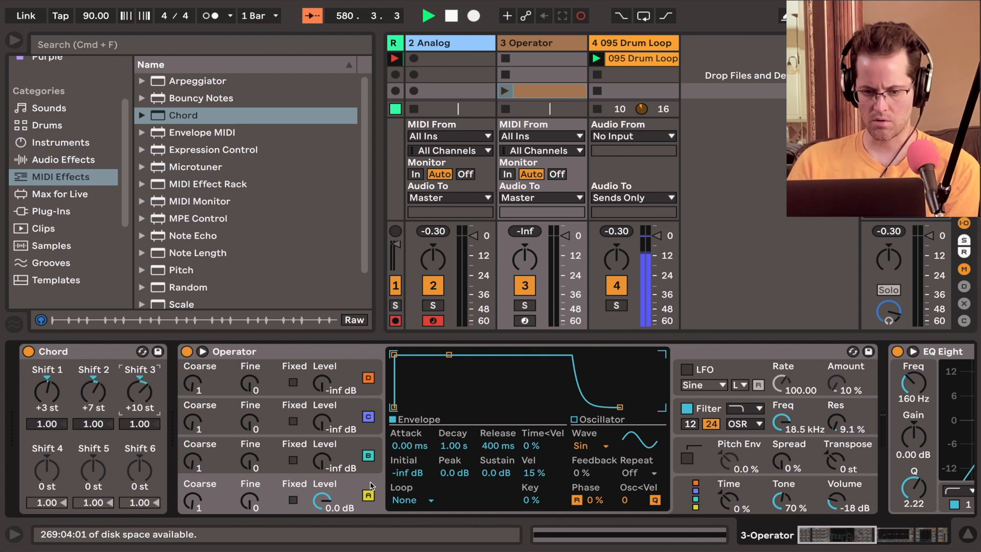
Show oscillator A's waveform settings, launch the Operator clip, and move the clip up to the second slot
click(598, 446)
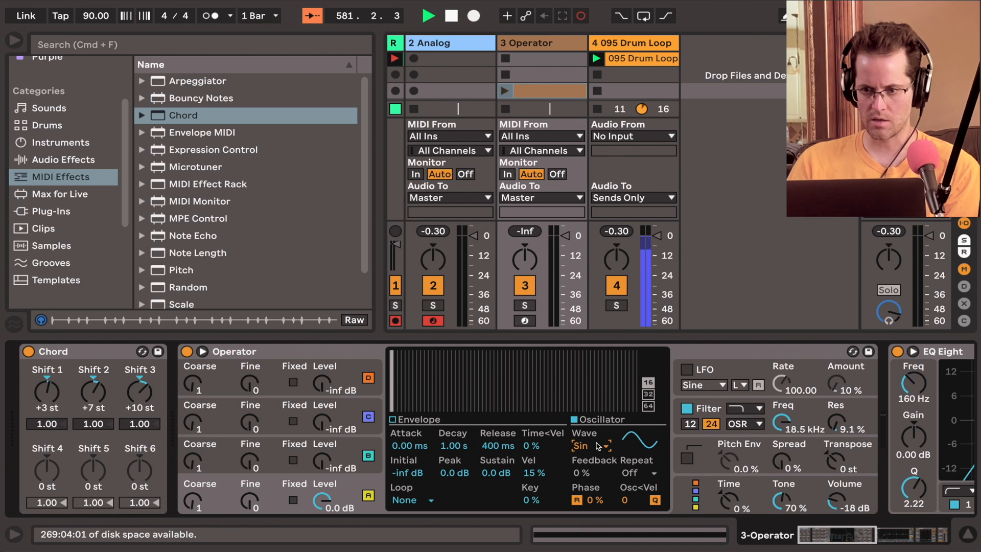
click(505, 91)
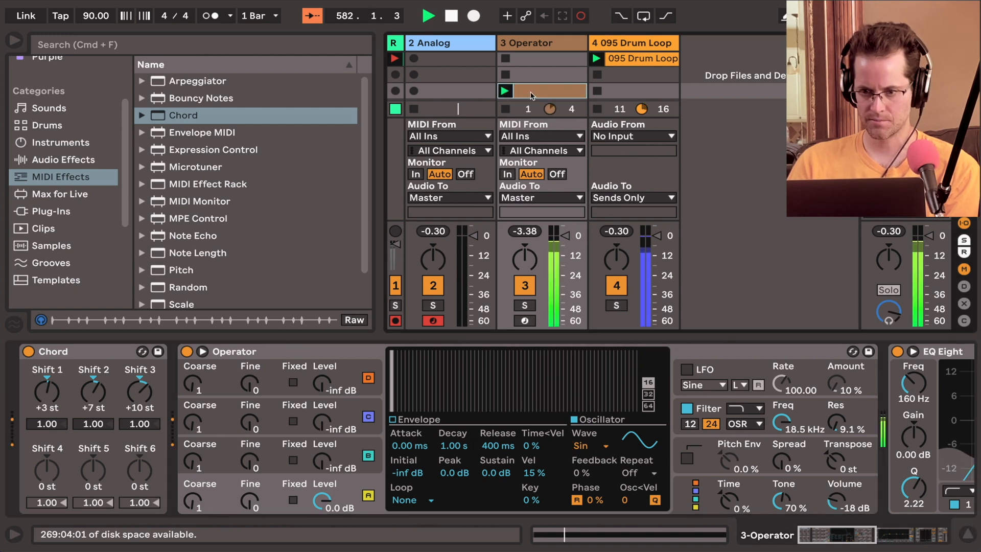
drag(532, 95, 532, 81)
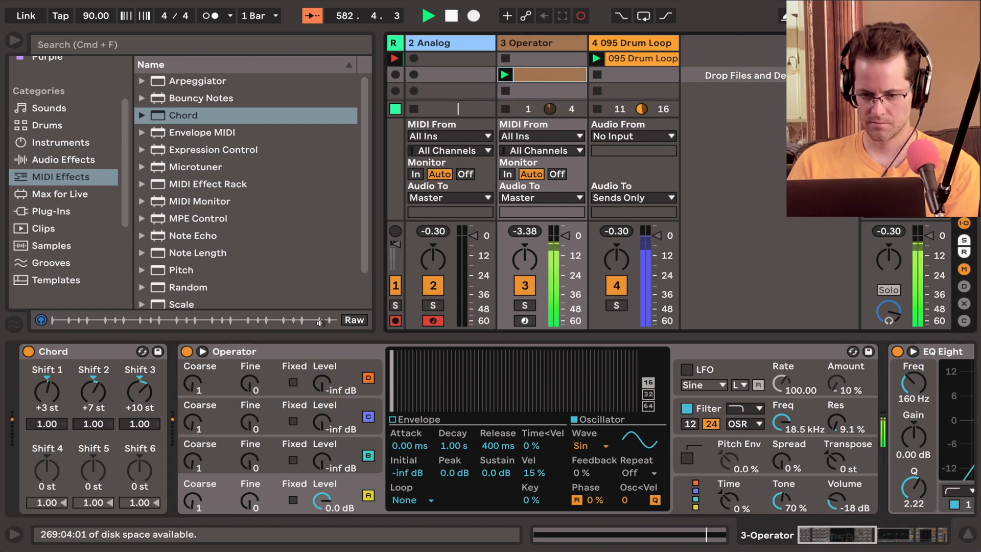
Lower the sustain point of oscillator A's envelope slightly and set Operator's volume to -22 dB
click(332, 496)
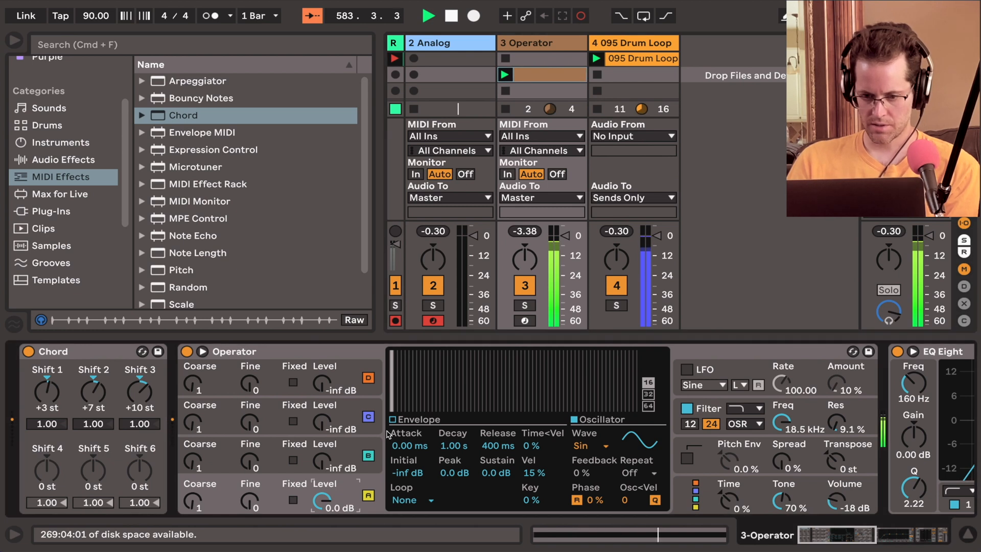
click(401, 420)
drag(449, 354, 451, 367)
drag(837, 501, 836, 507)
Move the sidechained Auto Filter from the Analog track to the end of the Operator track's device chain
key(Left)
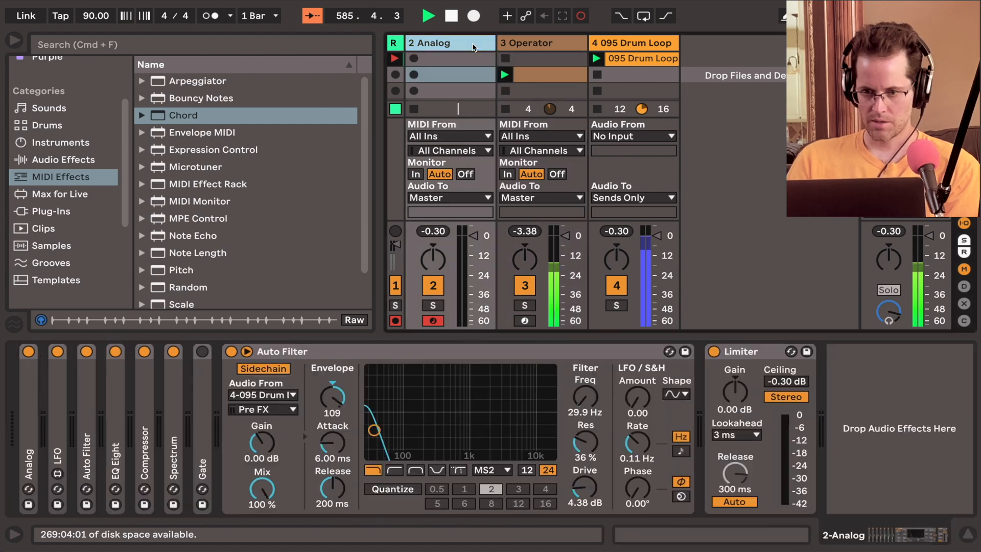
click(533, 76)
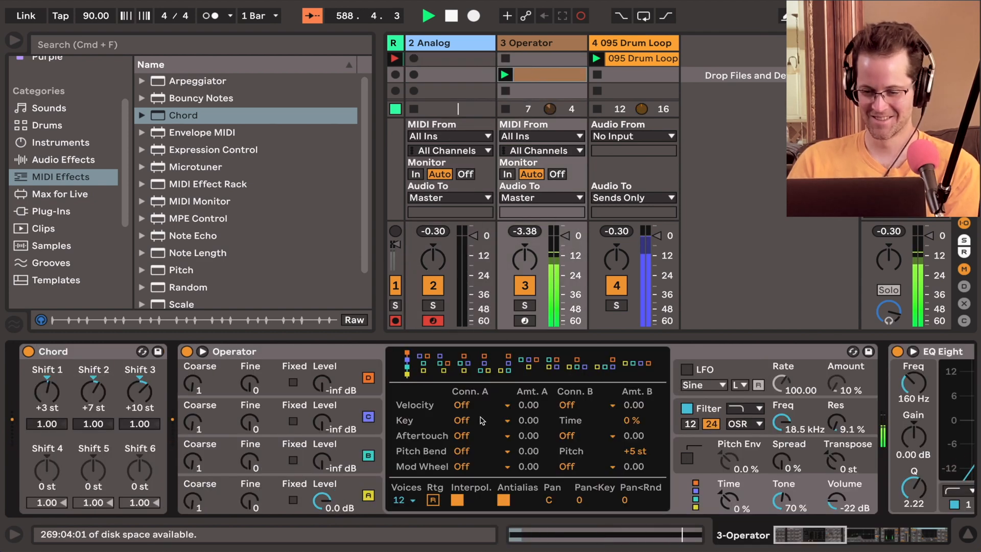
scroll(482, 419, right, 10)
scroll(482, 420, right, 10)
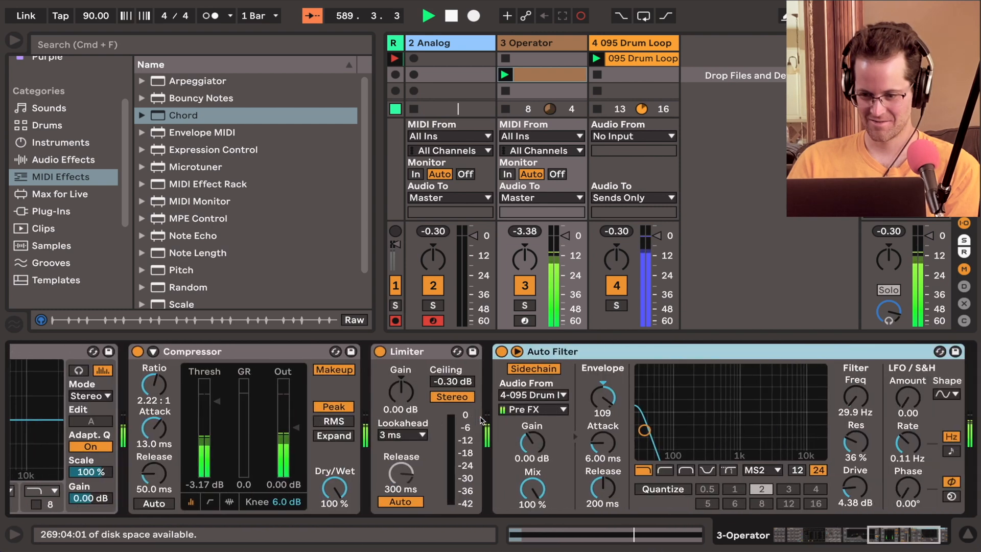
Set the Operator track's Auto Filter envelope to 127 and cutoff to 26.0 Hz, and relaunch the Operator clip
scroll(536, 409, up, 5)
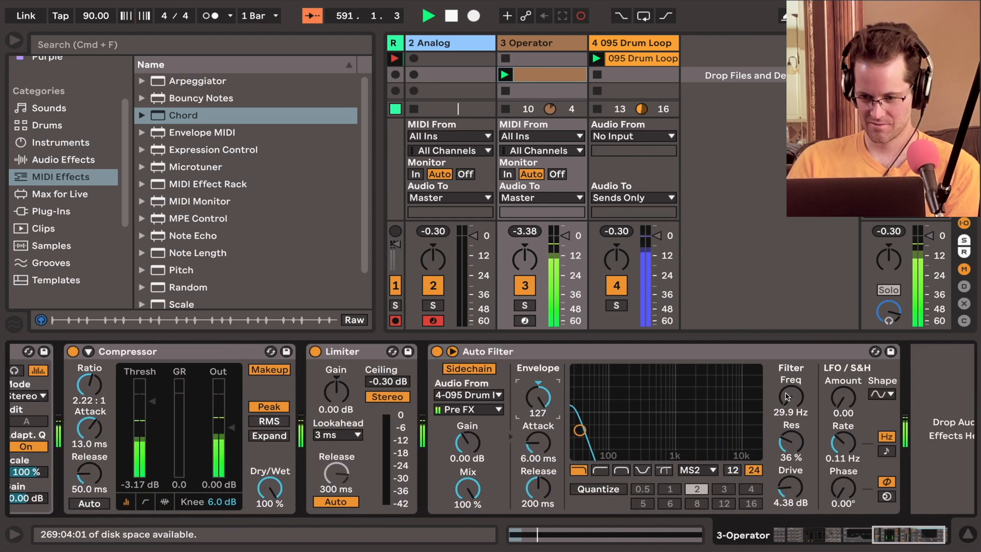
mouse_move(791, 397)
mouse_down()
mouse_move(790, 376)
mouse_move(790, 397)
mouse_up()
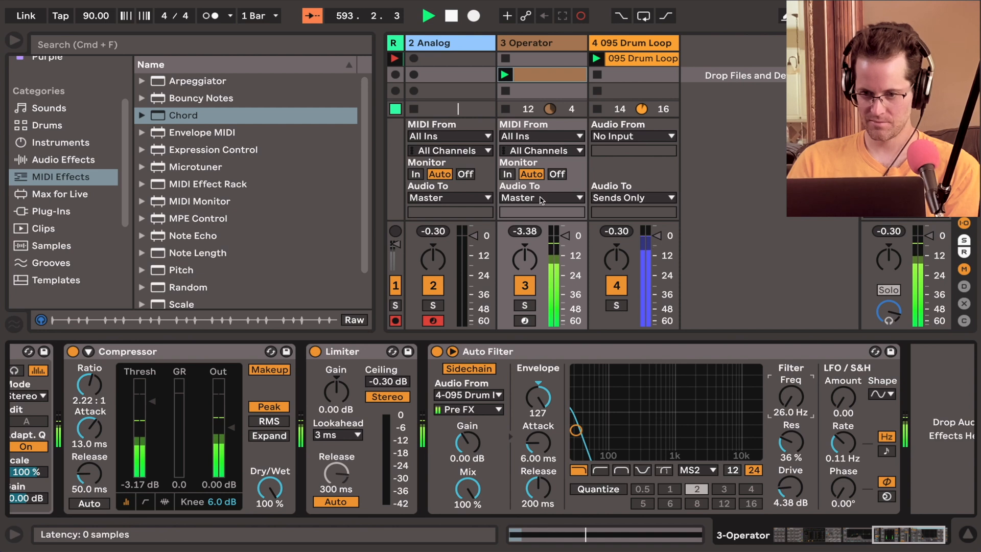
click(509, 93)
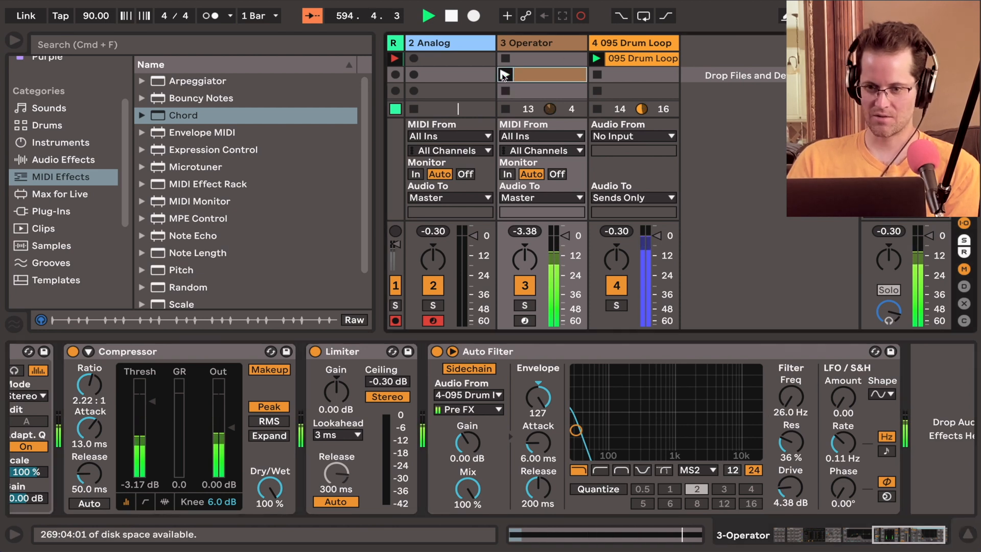
Open the 095 Drum Loop clip, try a warp tempo of 190.00 BPM, and settle on 47.50 BPM with -2.50 dB gain
click(637, 61)
double_click(638, 62)
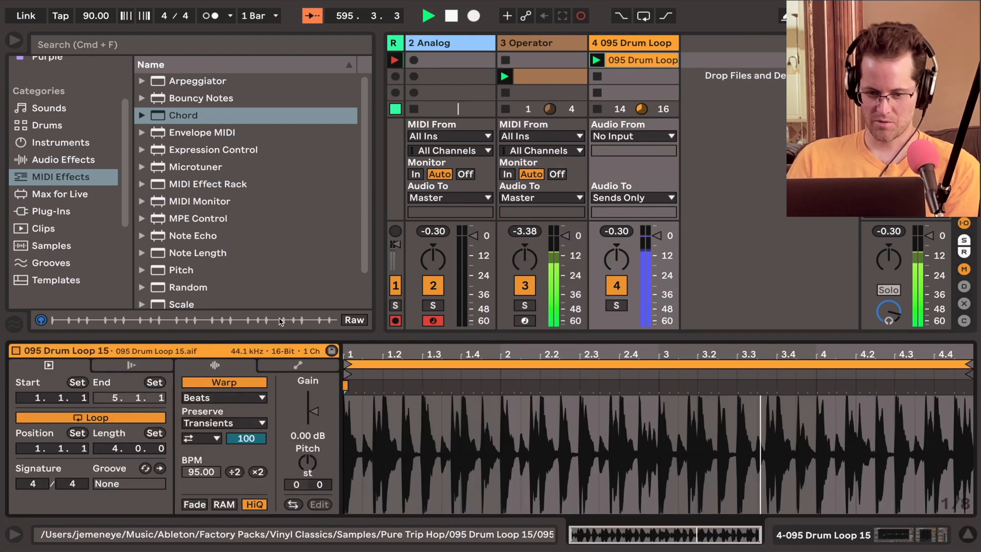
click(258, 472)
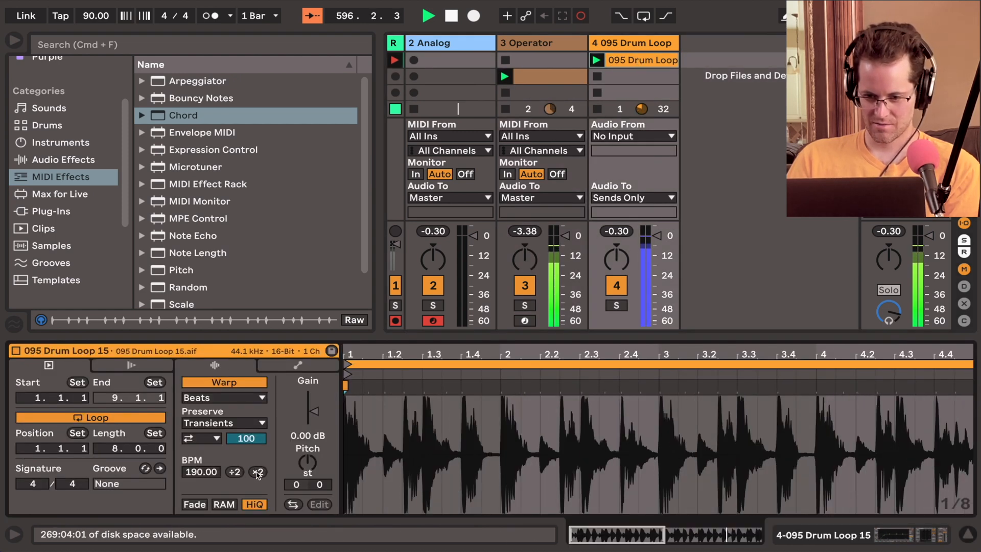
drag(440, 355, 392, 355)
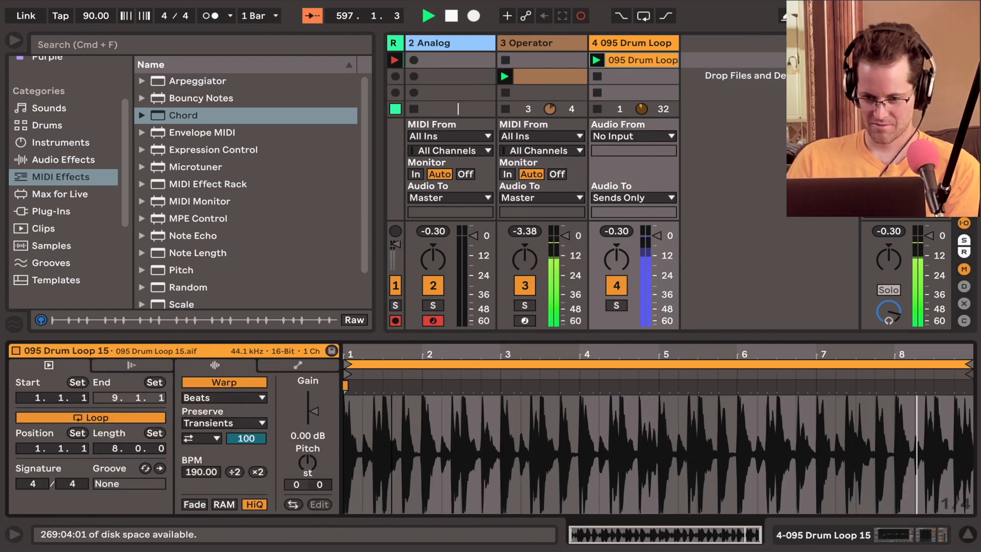
click(236, 472)
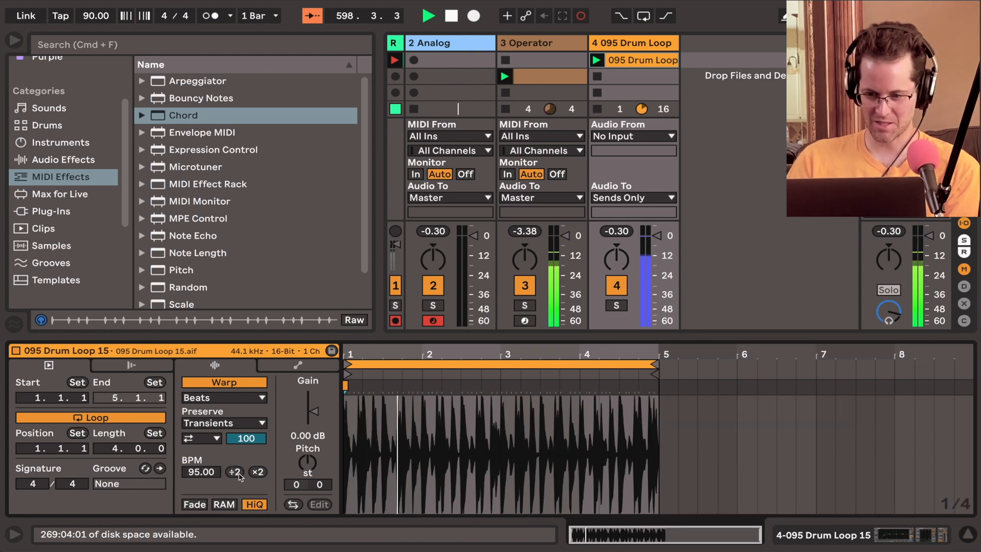
click(238, 473)
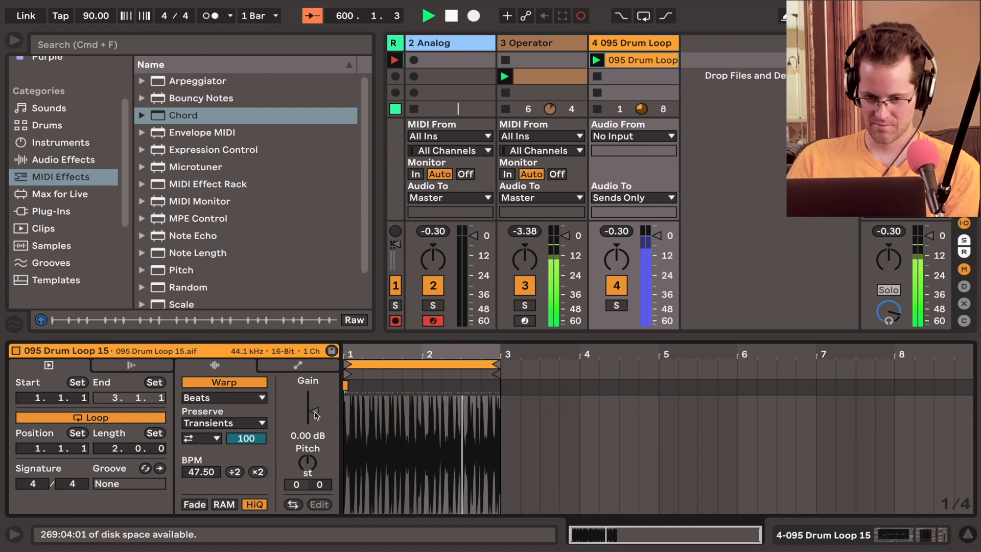
mouse_move(316, 420)
mouse_down()
mouse_move(315, 443)
mouse_move(315, 428)
mouse_up()
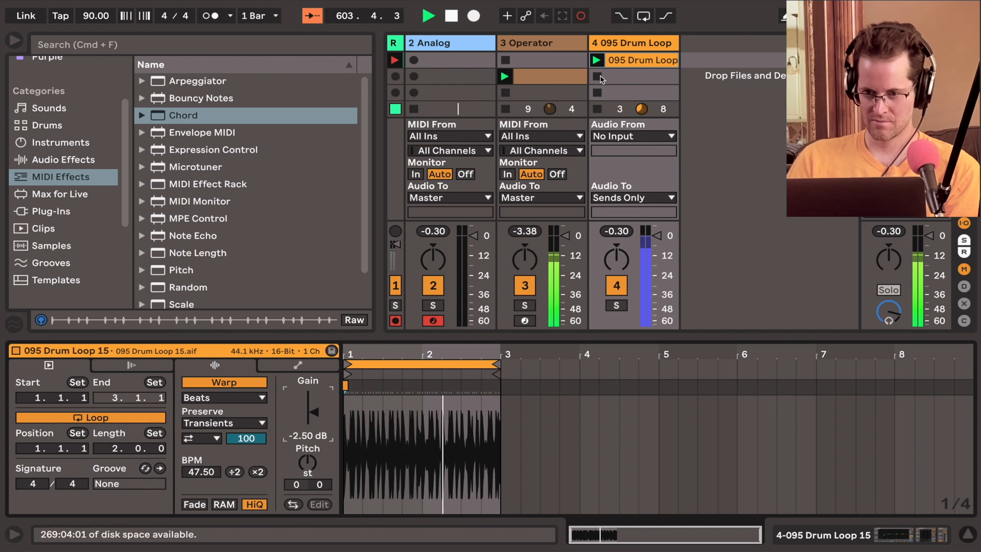
Stop the drum loop and Operator clips, and fold the Analog, Operator and drum loop tracks
click(596, 76)
click(505, 93)
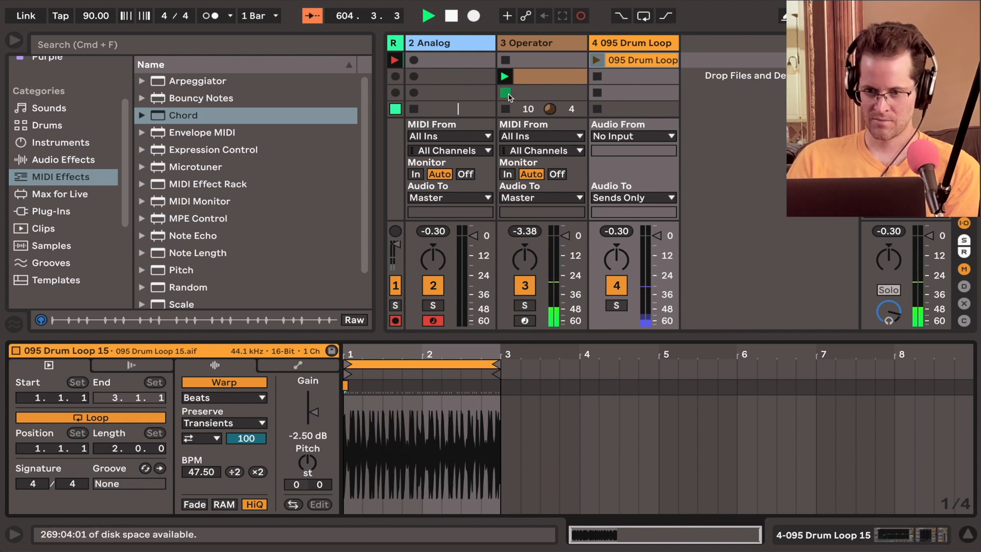
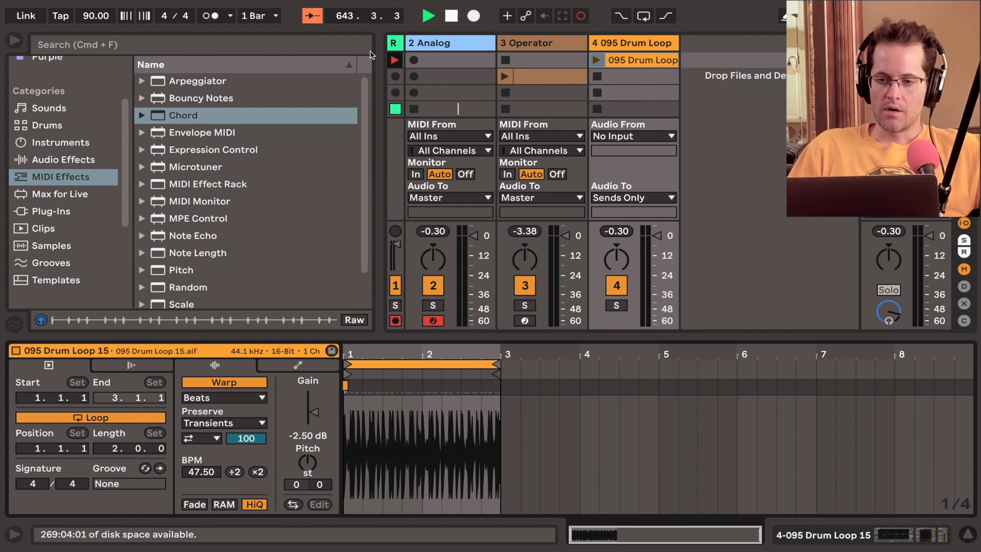
click(457, 48)
double_click(457, 48)
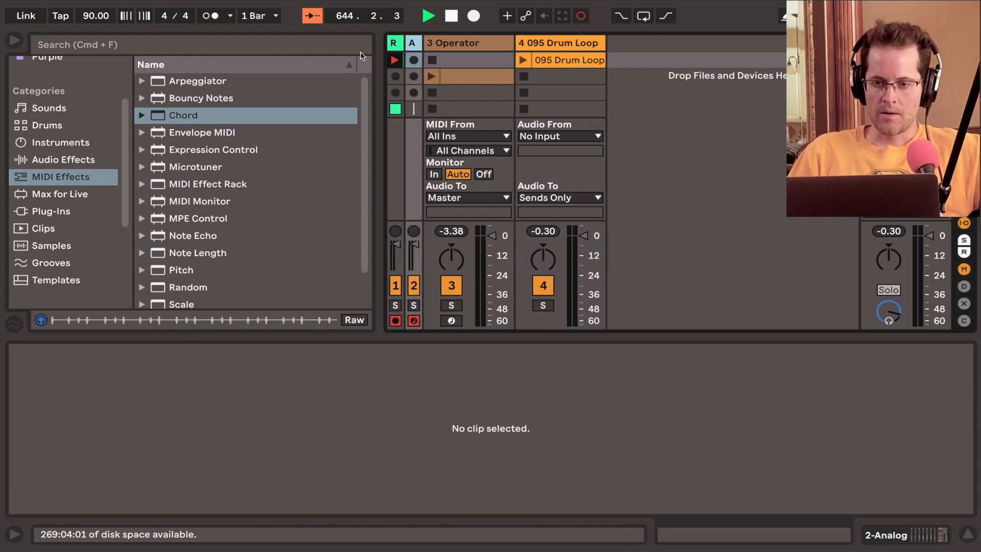
double_click(432, 43)
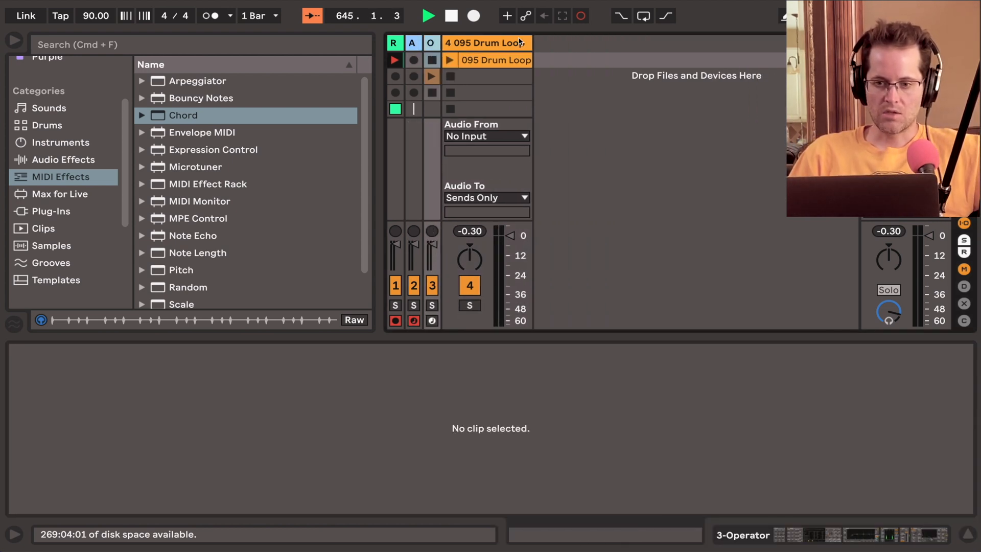
double_click(480, 43)
Insert a MIDI track after the drum loop track and arm it for recording in place of the Analog track
right_click(481, 61)
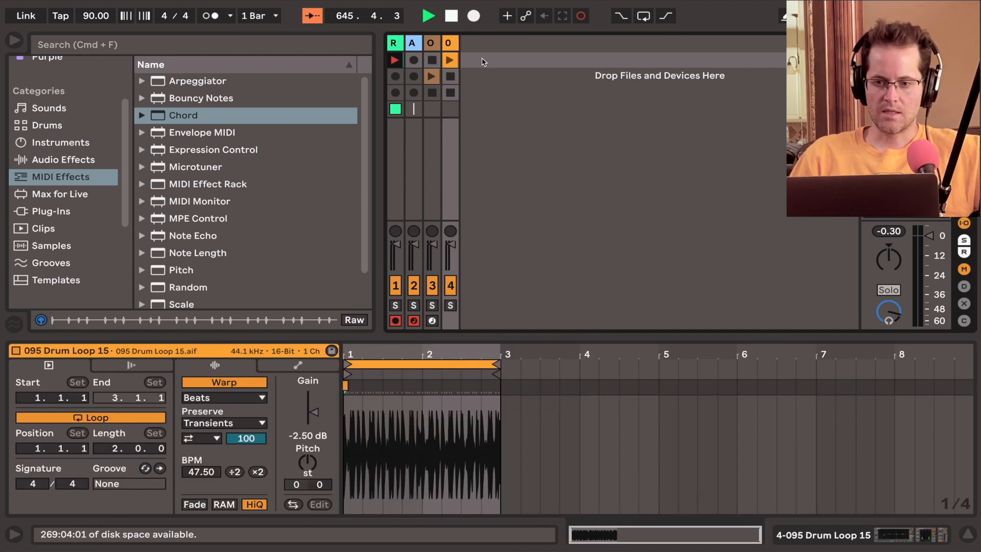
click(531, 82)
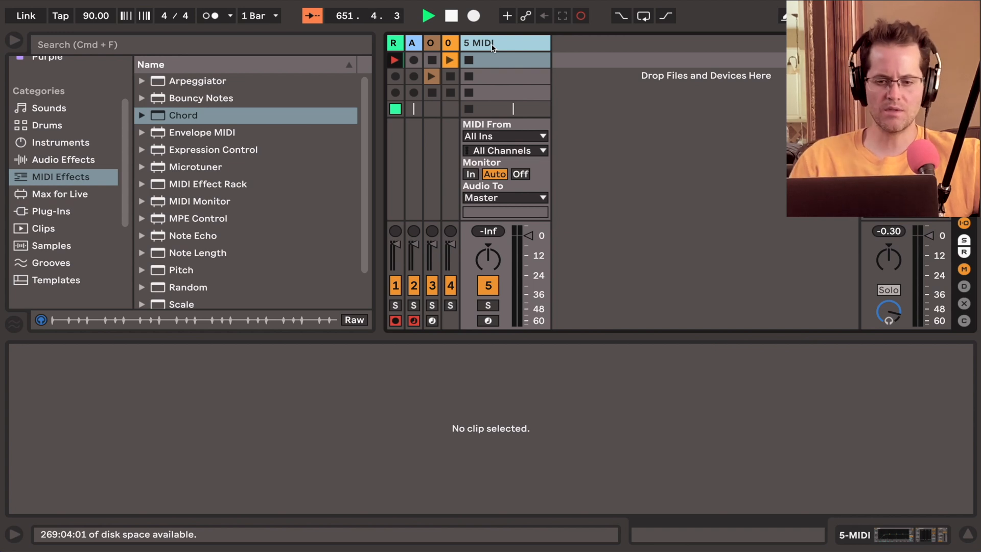
click(414, 320)
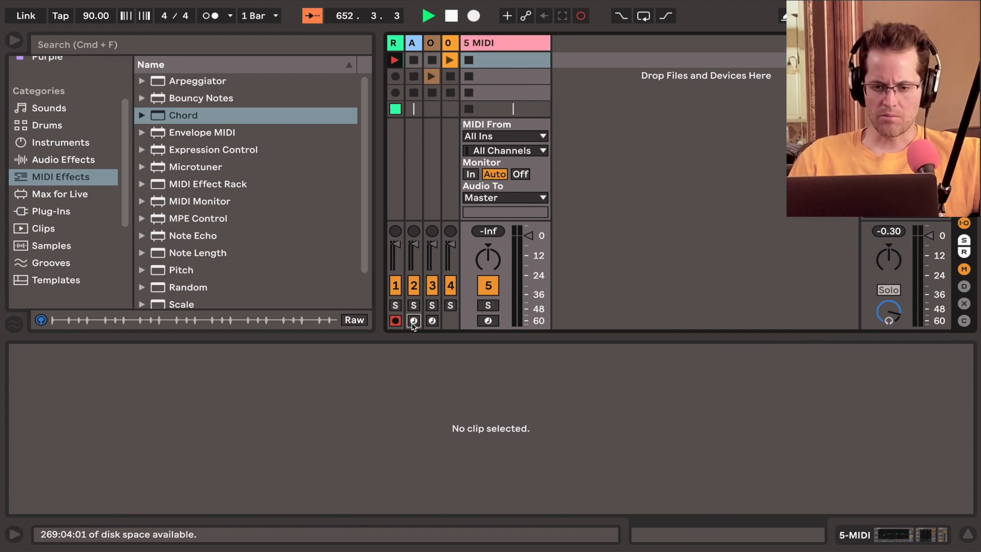
click(488, 320)
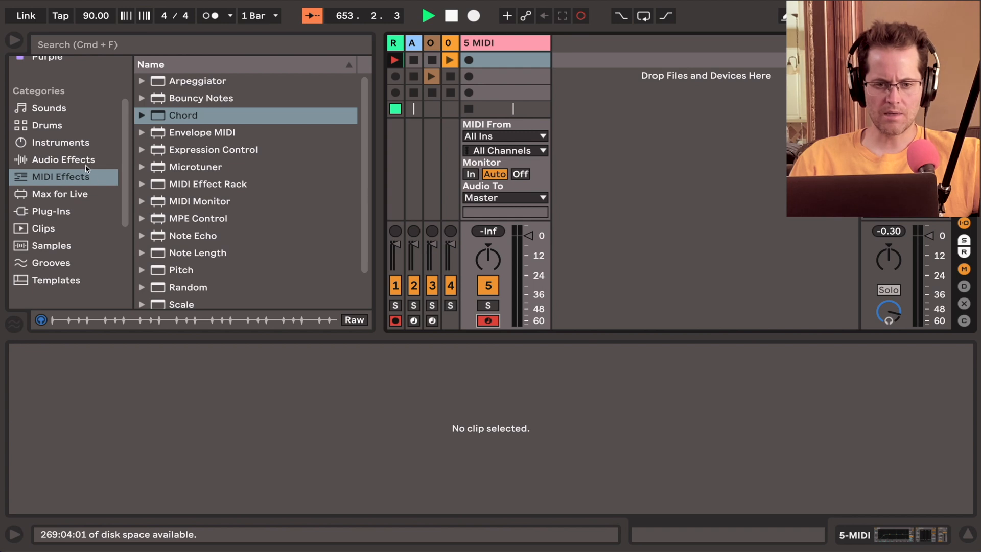
Load the Wavetable instrument onto the newly inserted MIDI track
click(82, 145)
scroll(199, 199, down, 2)
scroll(199, 198, down, 1)
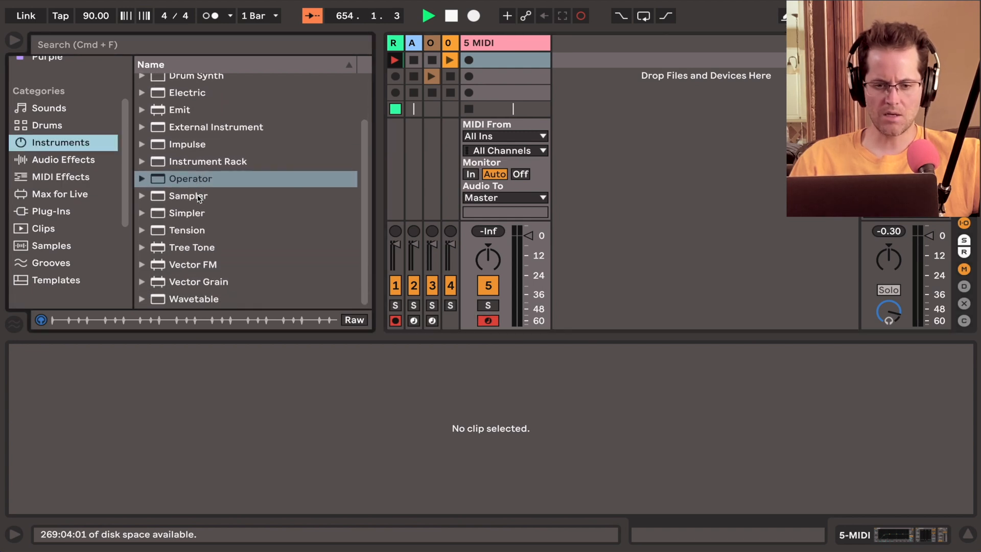
drag(191, 300, 537, 62)
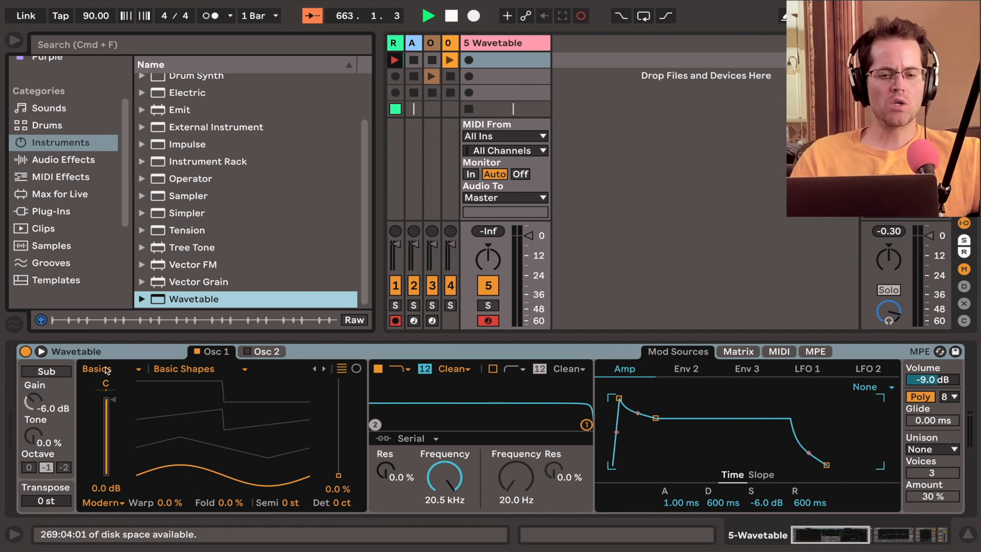
scroll(177, 245, up, 3)
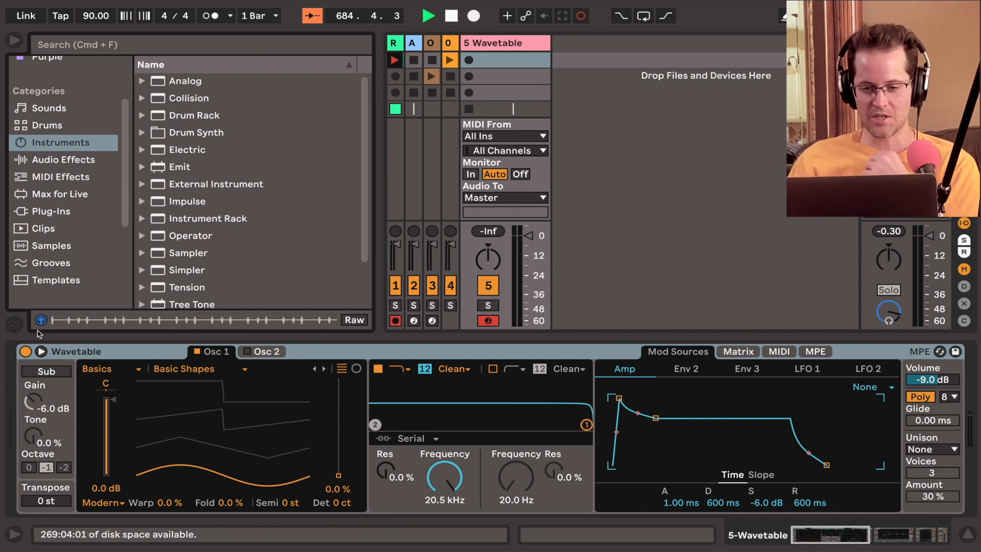
Choose the Formant AEIOU wavetable for Wavetable's Osc 1 and transpose the oscillator to -24 semitones
click(102, 368)
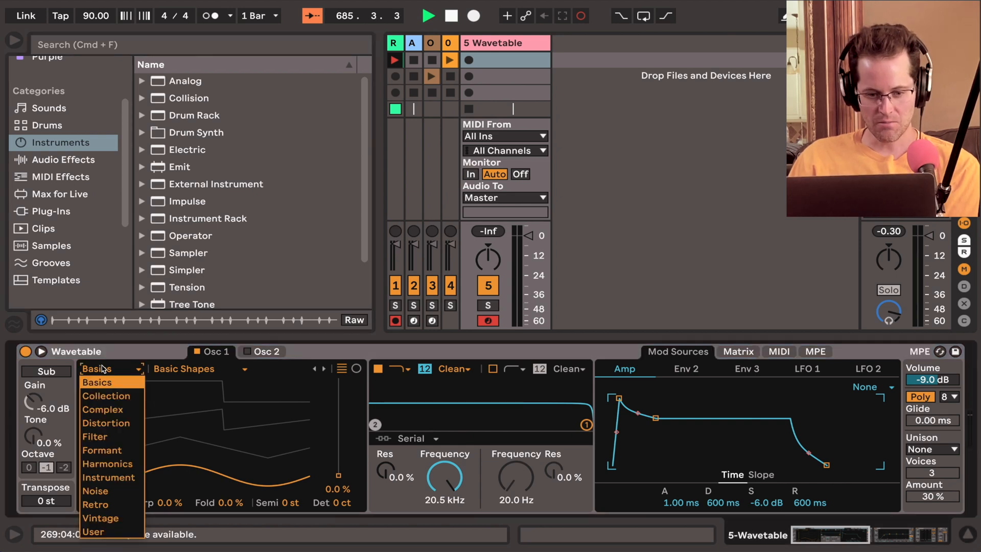
click(118, 450)
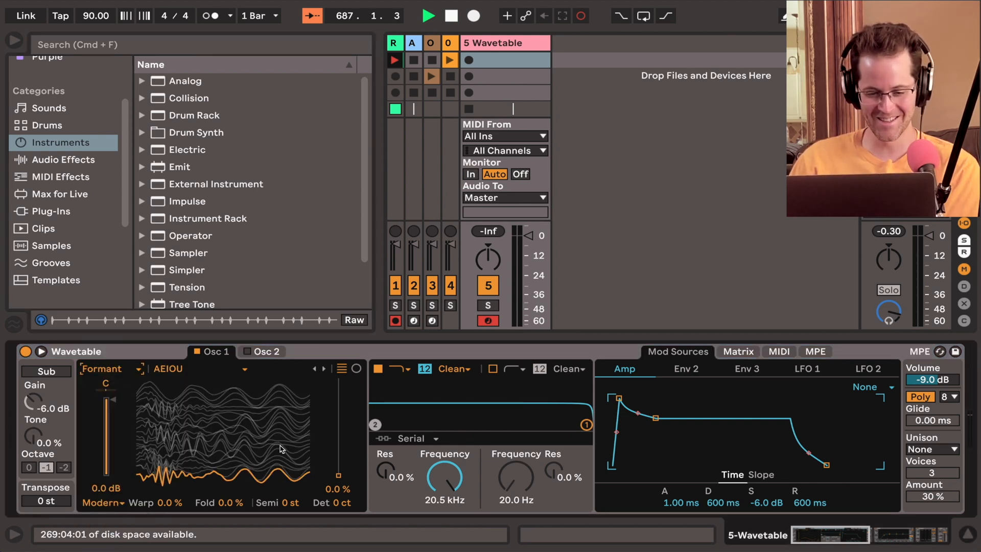
mouse_move(339, 475)
mouse_down()
mouse_move(338, 424)
mouse_move(338, 476)
mouse_up()
click(238, 369)
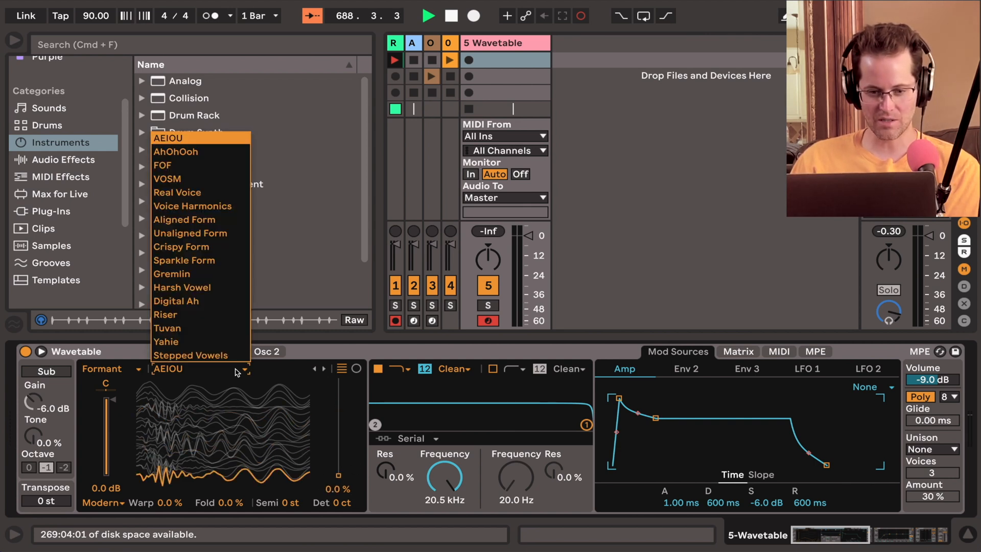
click(327, 437)
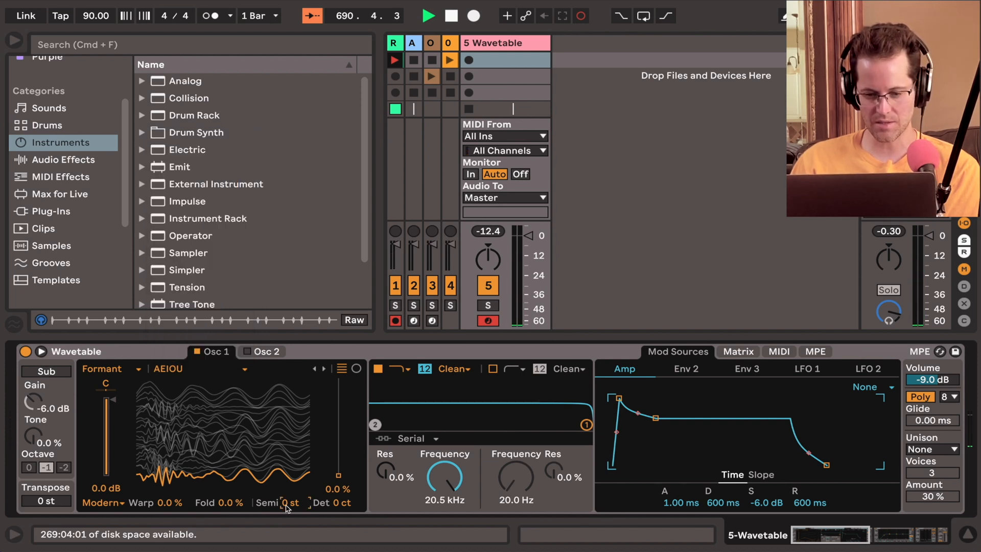
drag(285, 503, 286, 512)
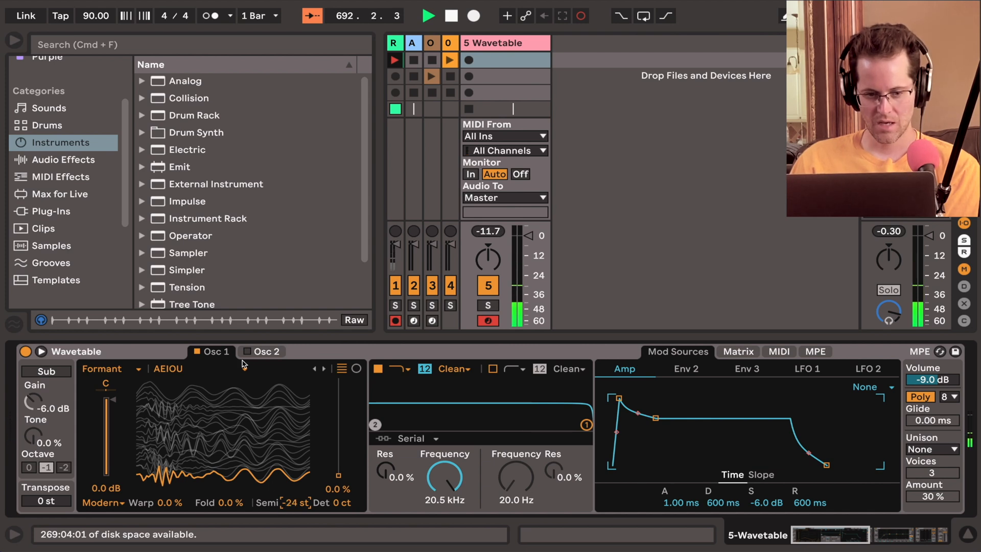
Add a Pitch MIDI effect before Wavetable and set it to -12 st
click(80, 180)
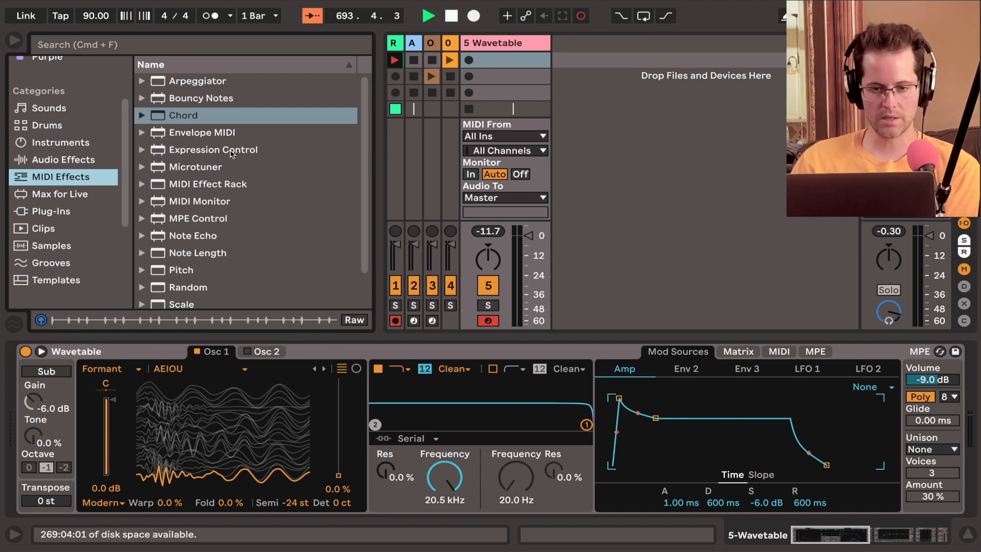
scroll(231, 153, down, 1)
scroll(231, 154, down, 3)
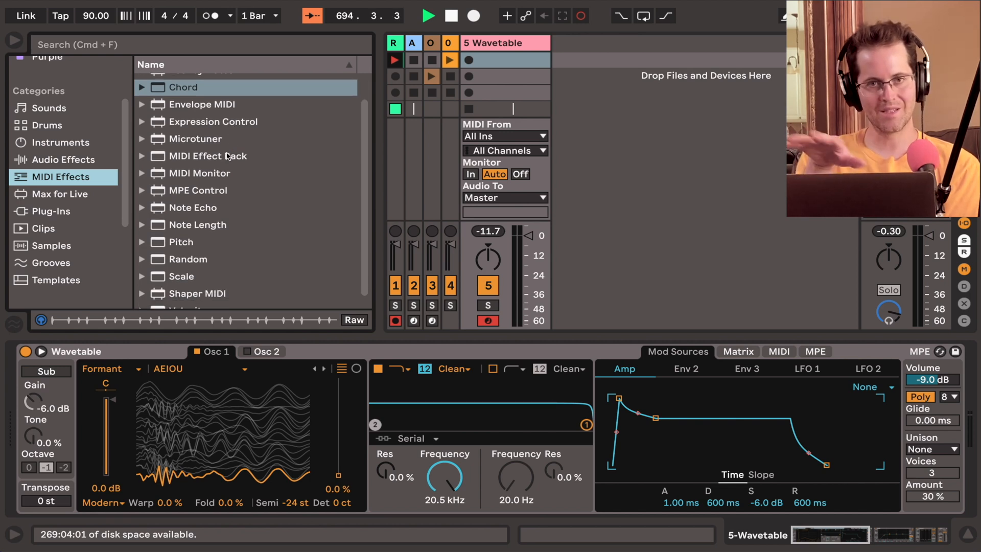
double_click(186, 242)
drag(55, 402, 55, 429)
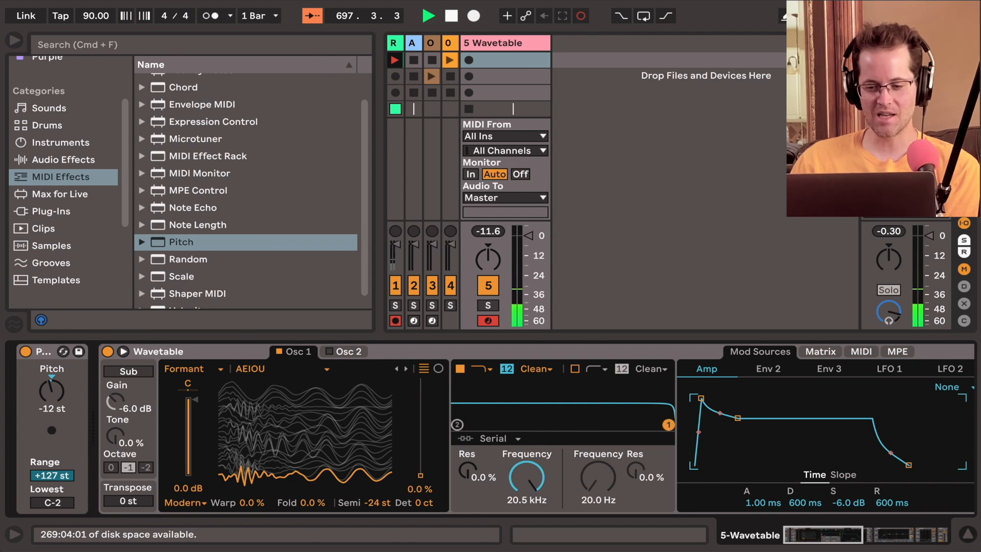
Set Wavetable's first filter to 97.3 Hz with 42 % resonance, and shape Env 2 with a 199 ms decay and 0 % sustain
drag(668, 425, 505, 410)
scroll(644, 379, right, 5)
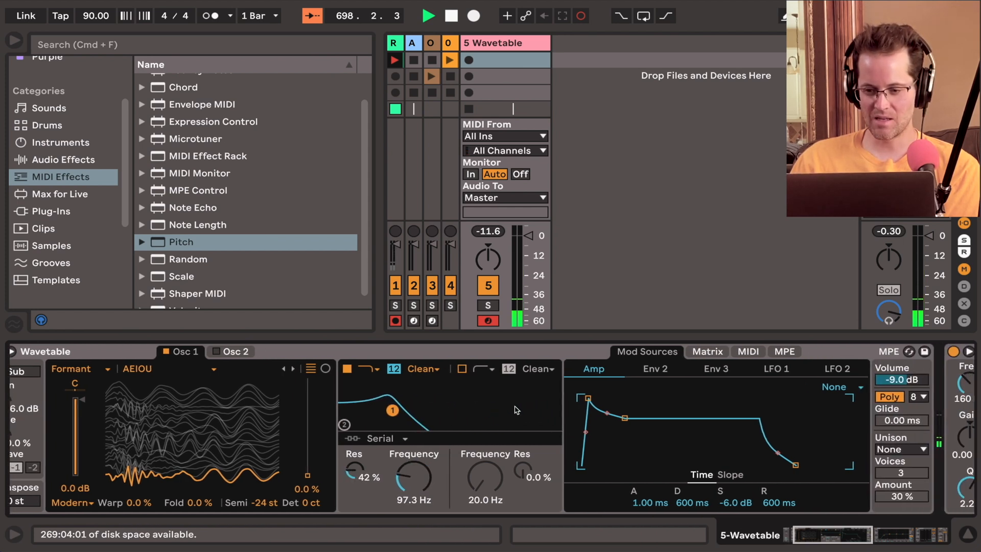
click(651, 369)
drag(631, 435, 614, 465)
Modulate Filter 1 Freq from Env 2 by 84 in the matrix, and set Env 2's release to 1.89 s
click(715, 351)
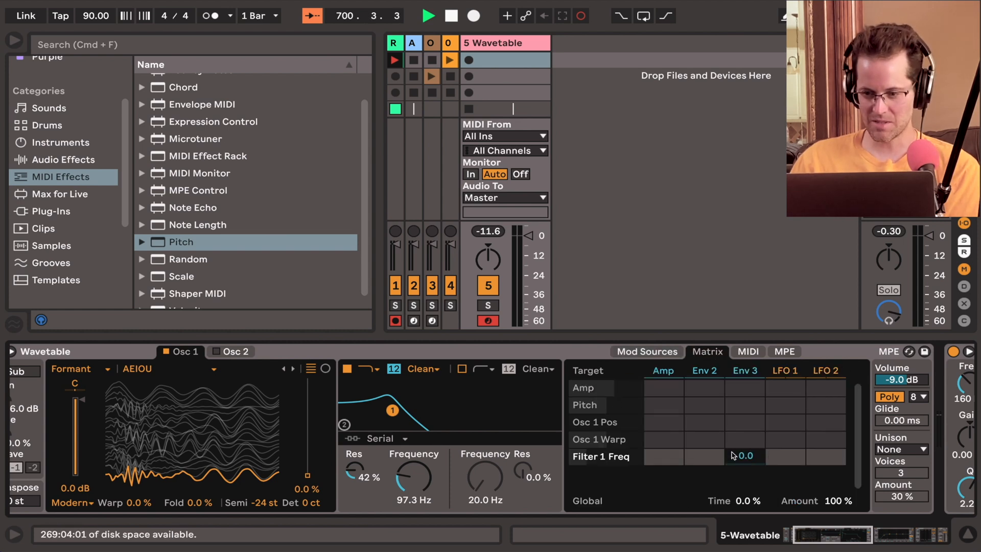
drag(704, 456, 704, 414)
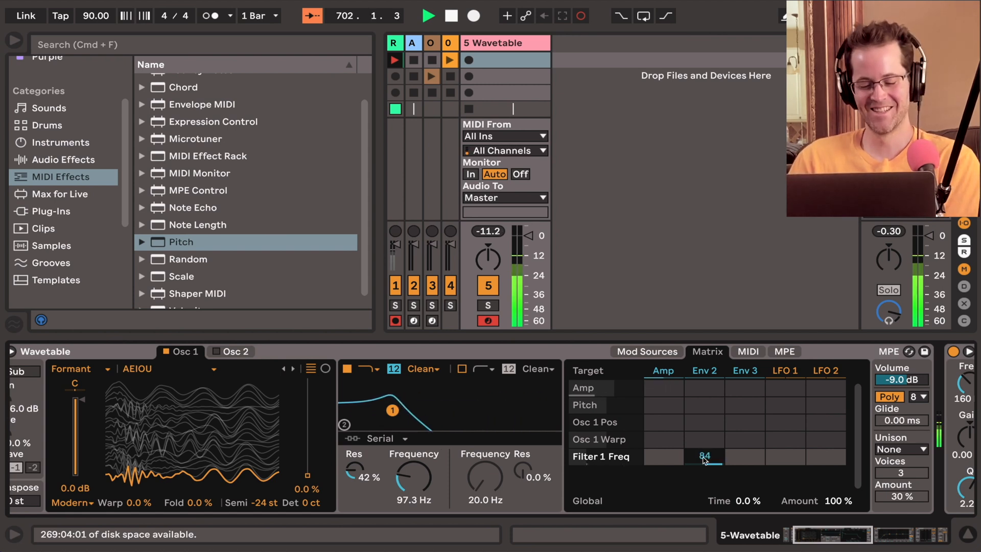
click(703, 371)
mouse_move(777, 505)
mouse_down()
mouse_move(778, 475)
mouse_move(779, 523)
mouse_up()
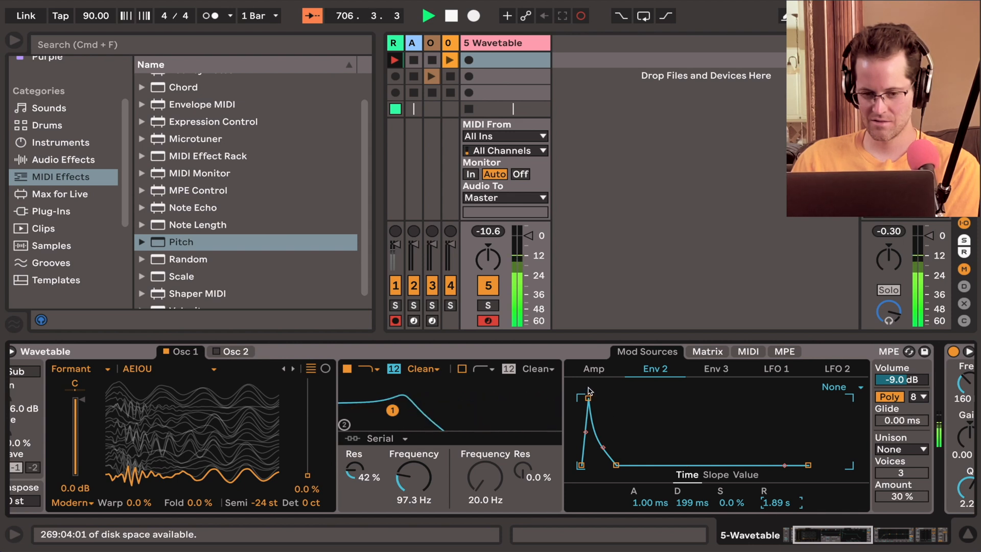
click(591, 371)
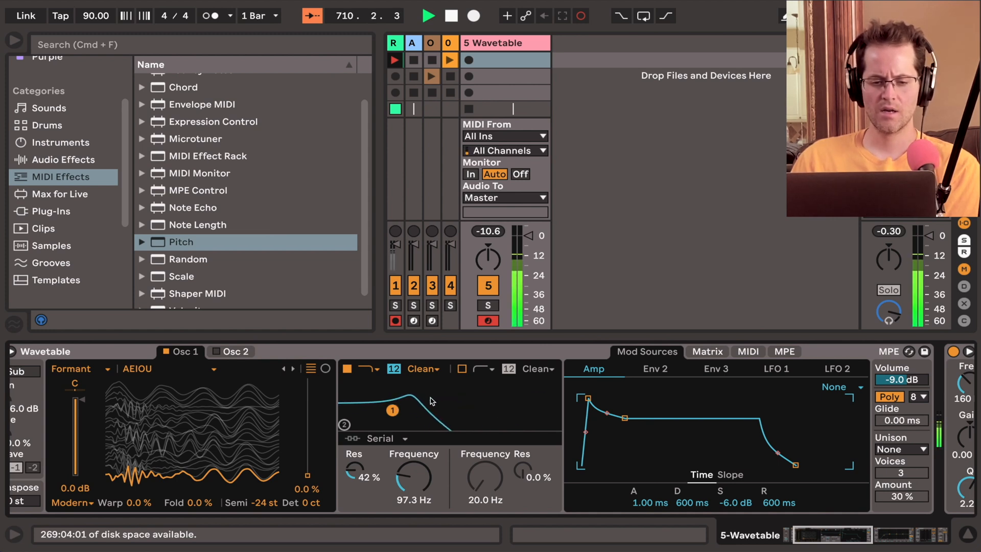
Sweep the Osc 1 wavetable position up to 87 % and back down to 0 %
scroll(369, 473, left, 3)
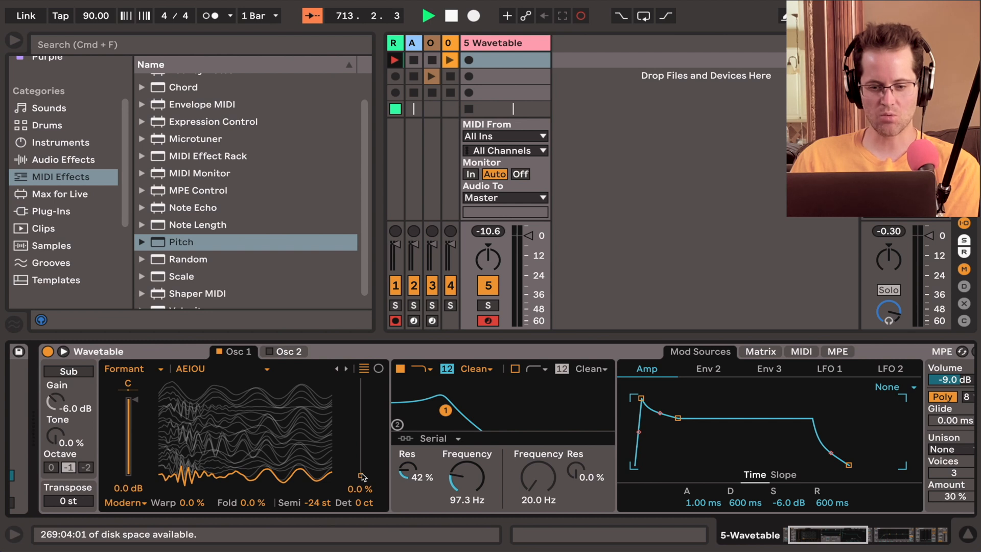
drag(362, 476, 361, 391)
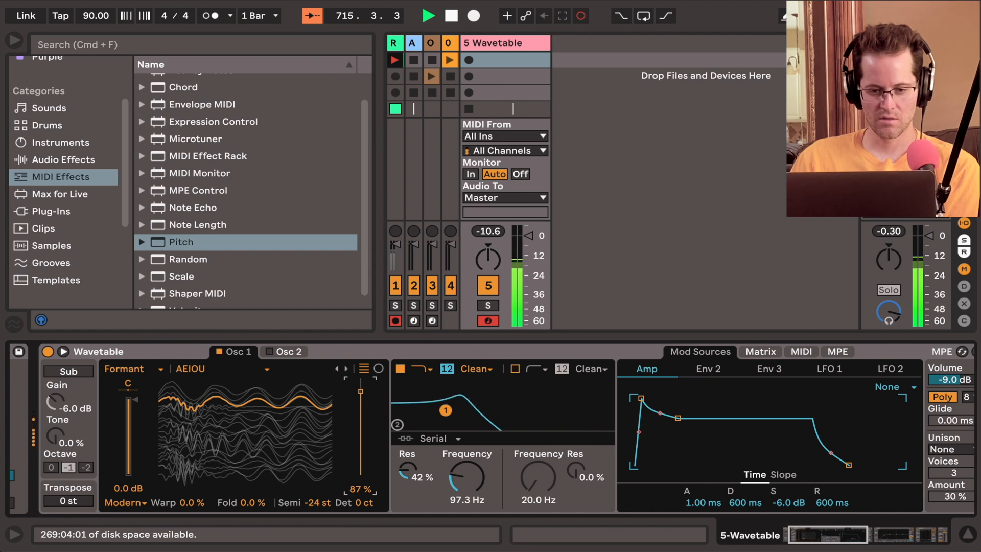
drag(360, 392, 361, 475)
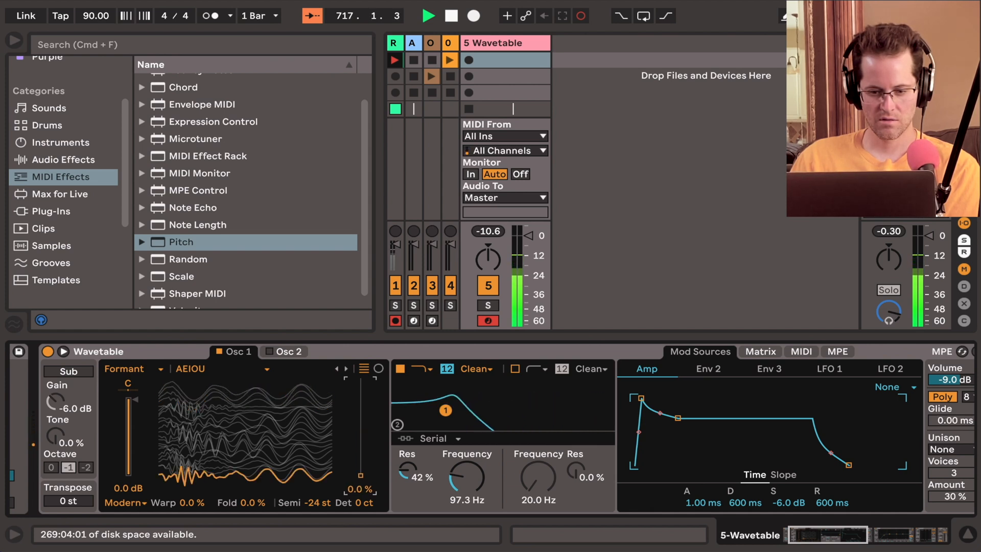
Switch the first filter's circuit to MS2 and raise its drive to 6.38 dB
click(475, 368)
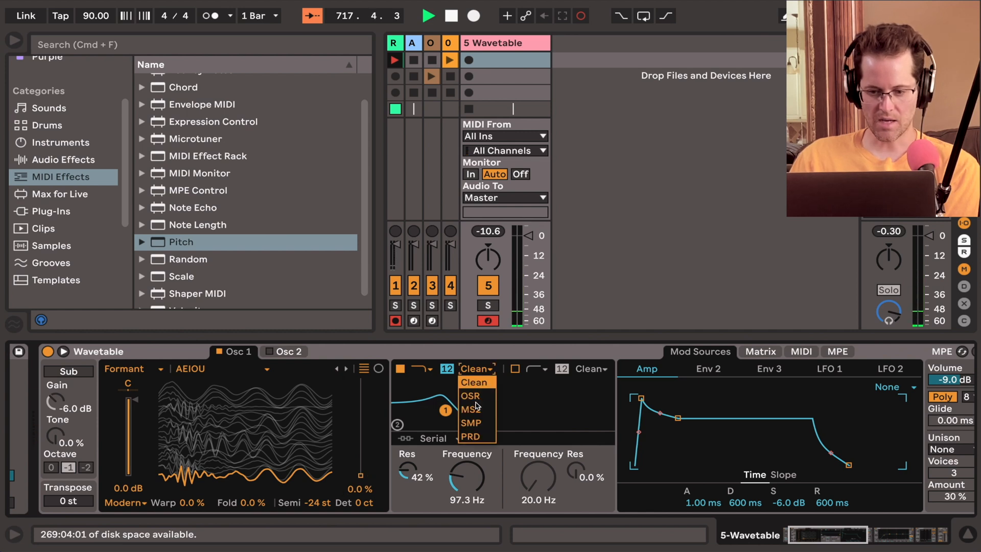
click(477, 409)
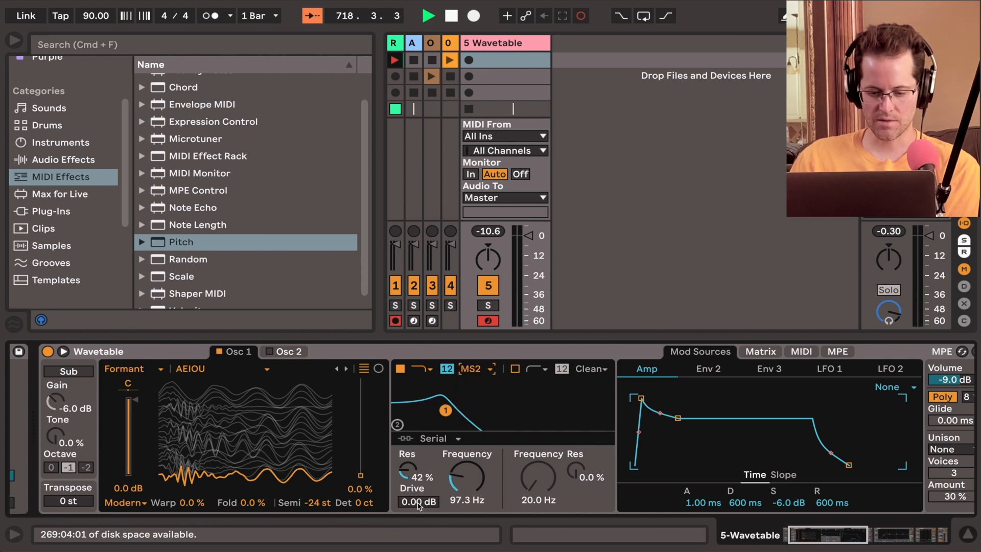
drag(418, 502, 418, 486)
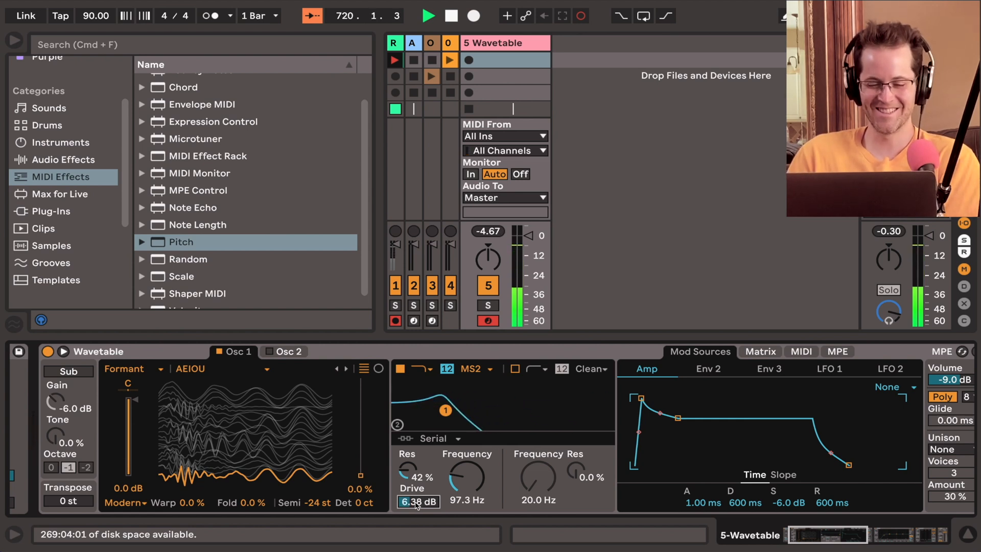
Lower the Pitch effect on the Wavetable track to -17 st
scroll(115, 426, left, 3)
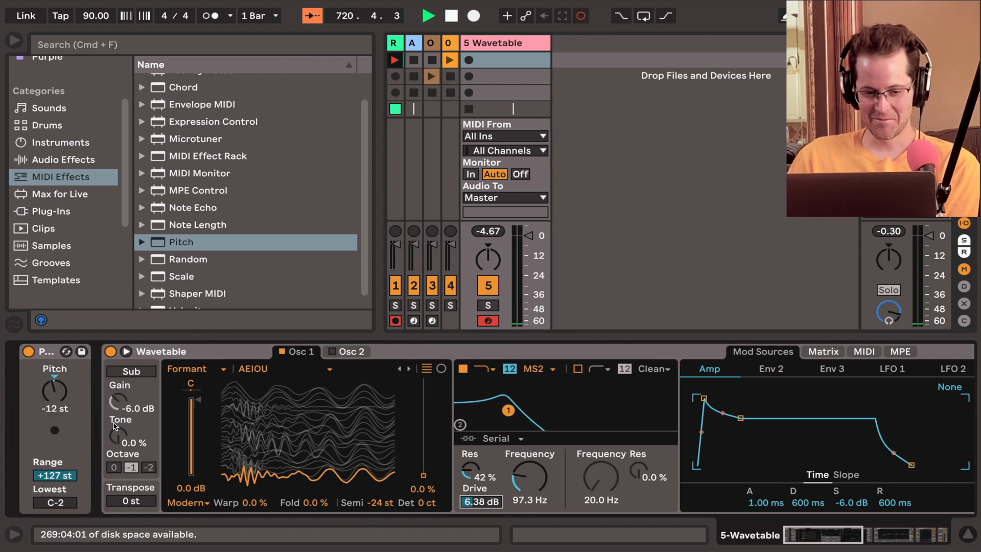
click(54, 395)
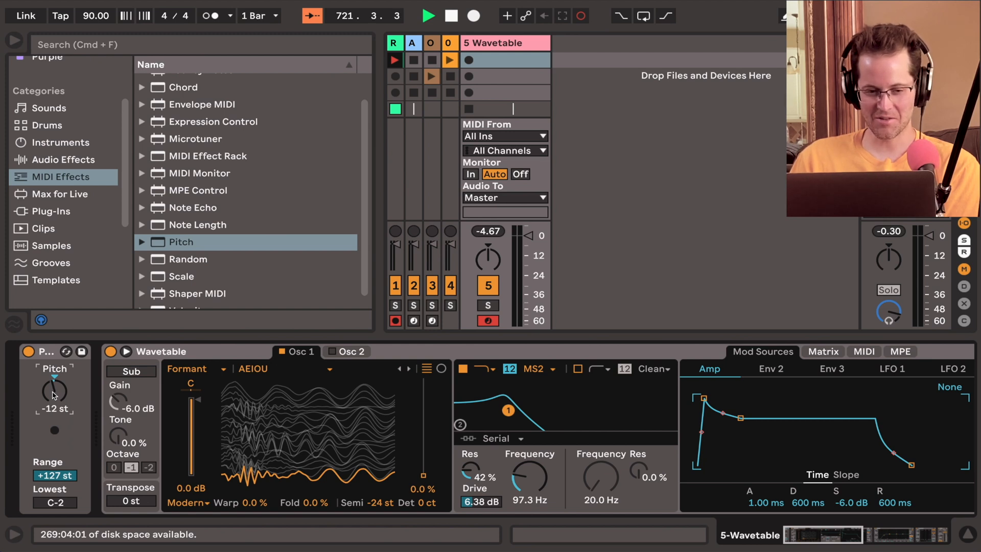
key(Down)
key(Down)
key(Down)
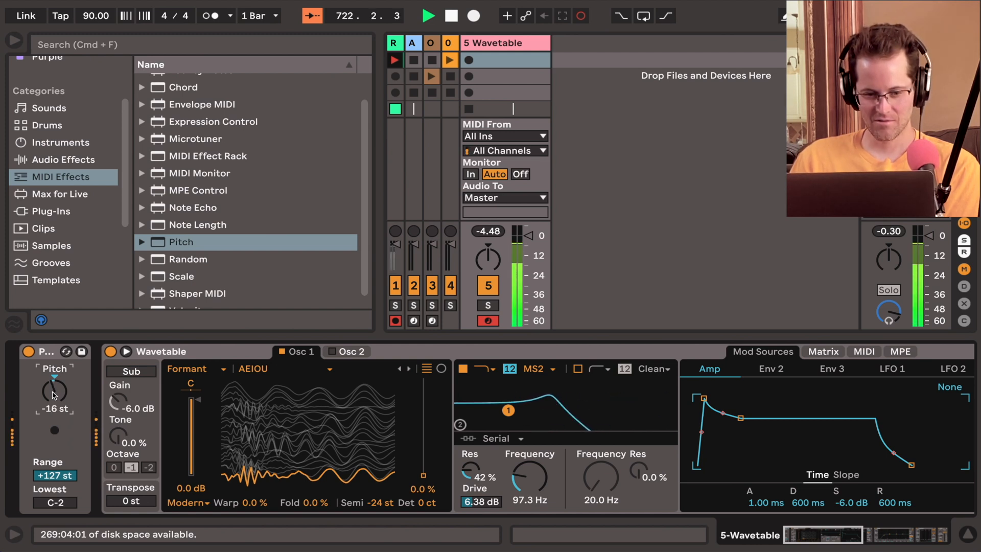
key(Down)
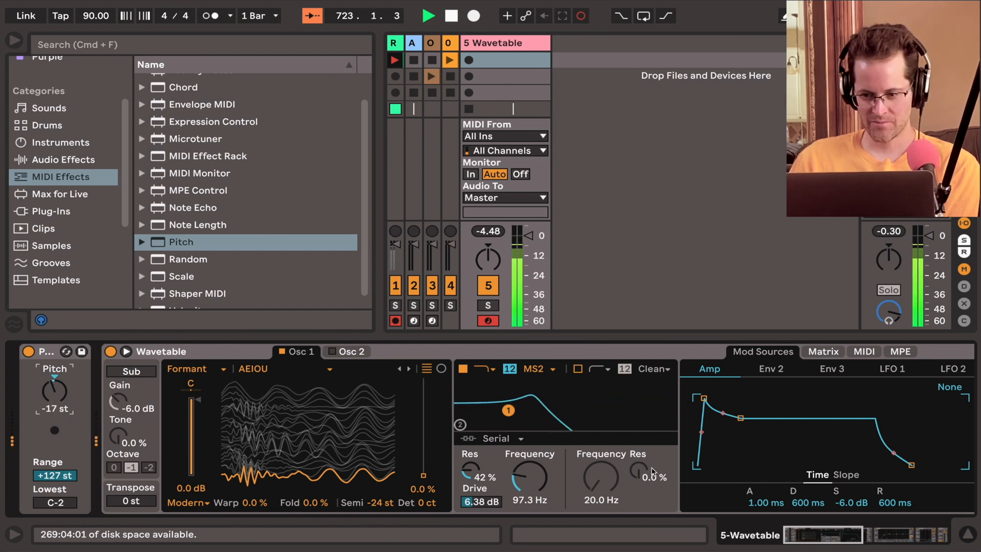
Lengthen the Amp envelope's decay to 7.50 s and set its sustain to -5.2 dB
drag(741, 418, 774, 415)
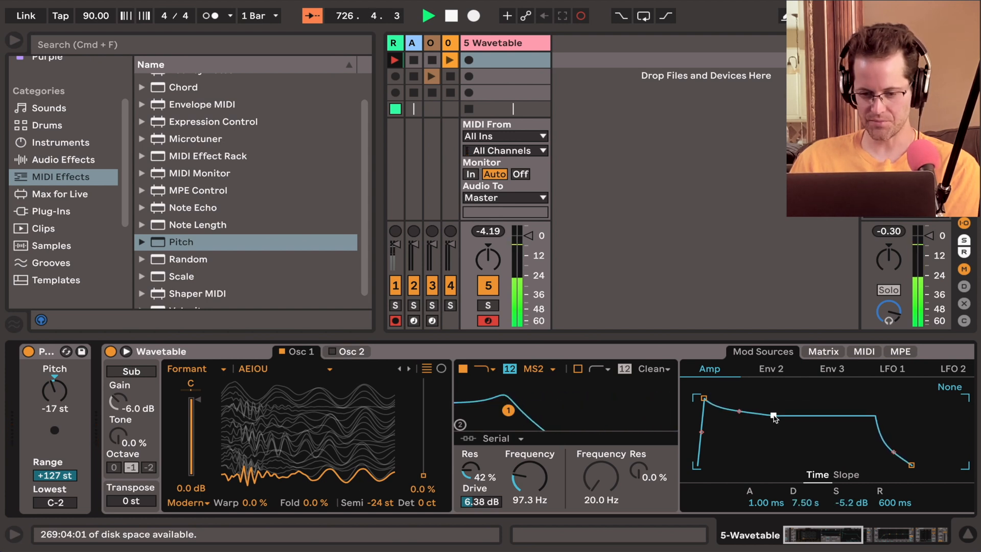
scroll(776, 419, right, 3)
scroll(776, 418, right, 1)
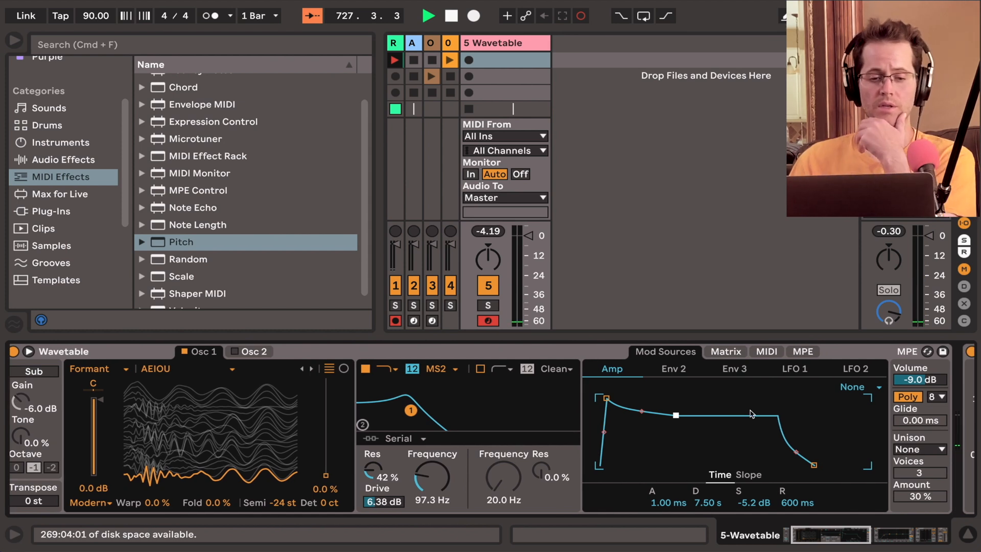
Try the Riser wavetable in Osc 1, and switch back to AEIOU
click(186, 370)
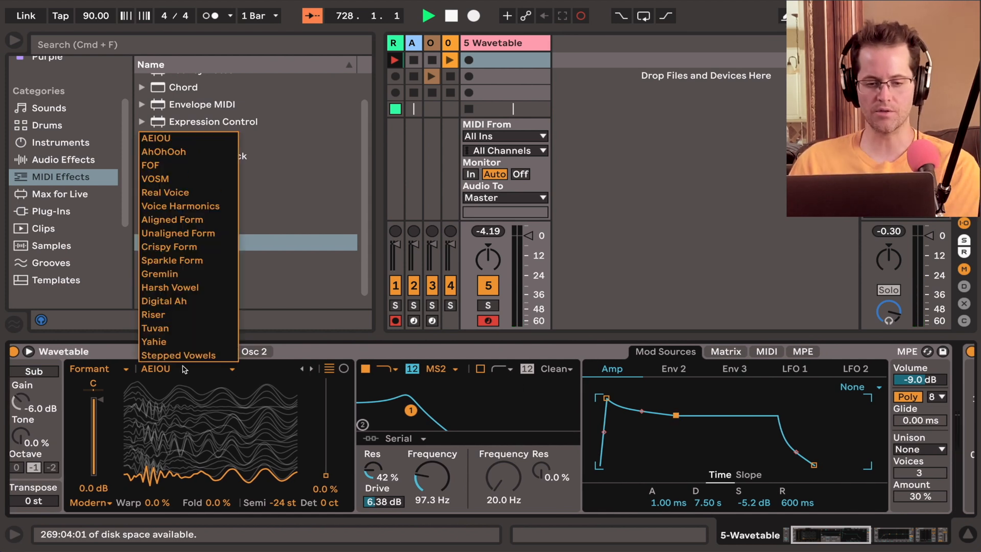
click(196, 312)
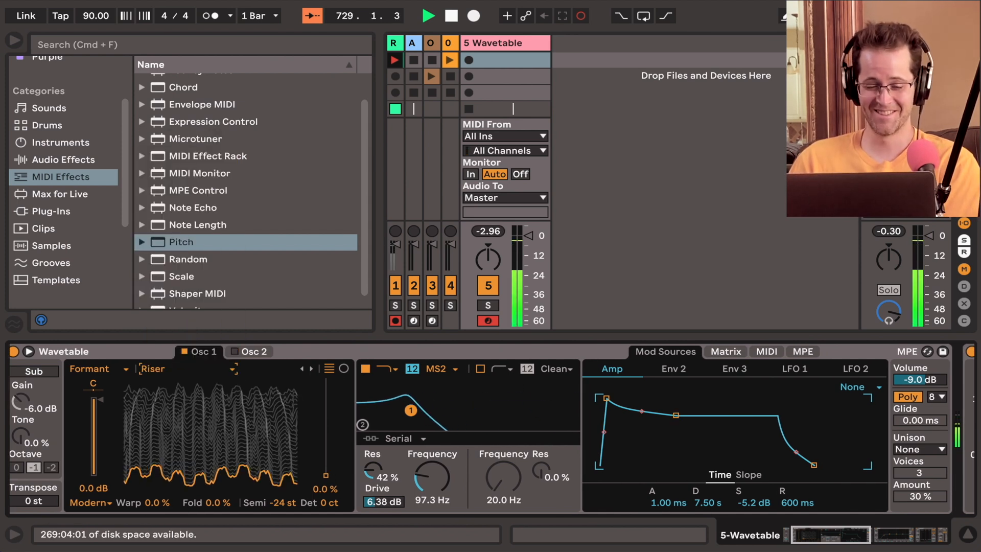
mouse_move(326, 475)
mouse_down()
mouse_move(326, 390)
mouse_move(328, 476)
mouse_up()
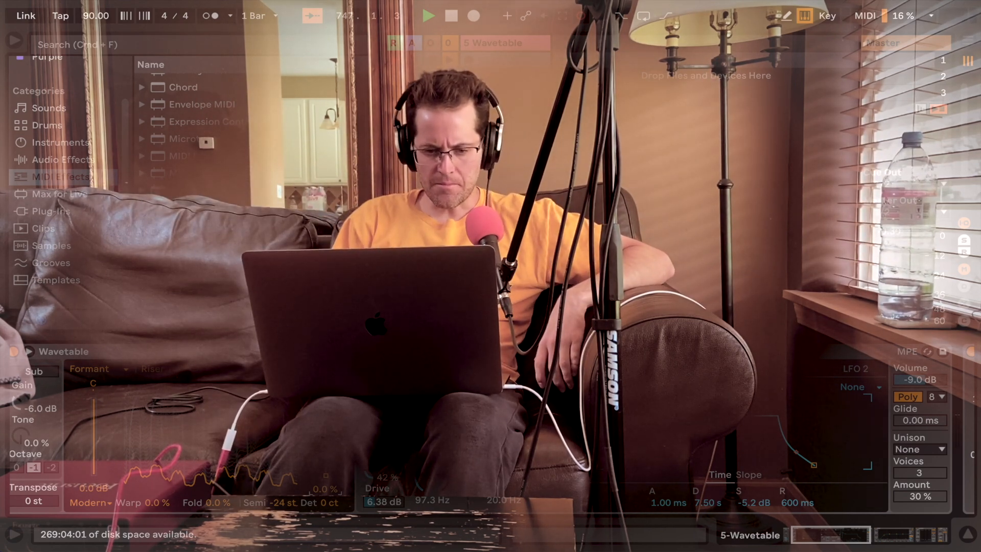
click(165, 369)
click(172, 143)
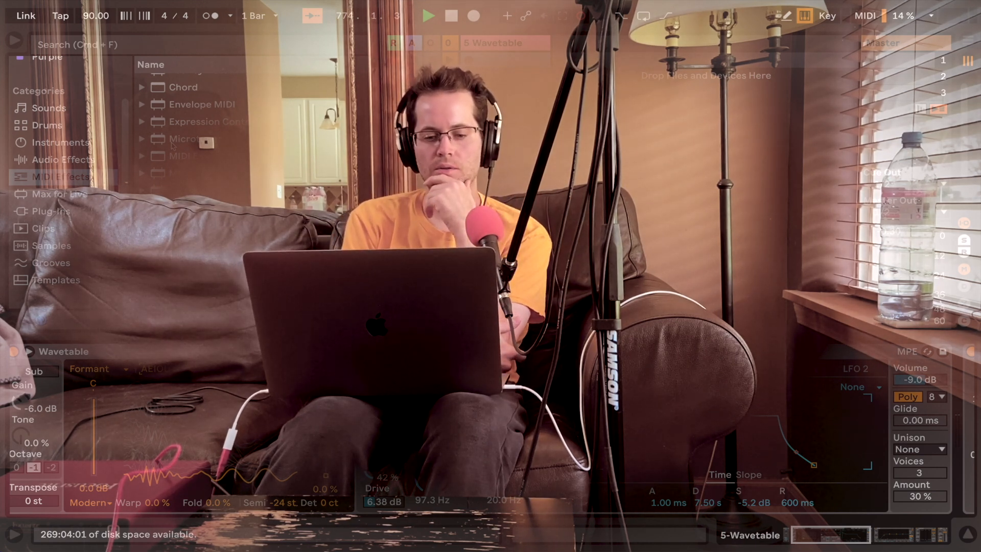
scroll(173, 145, up, 1)
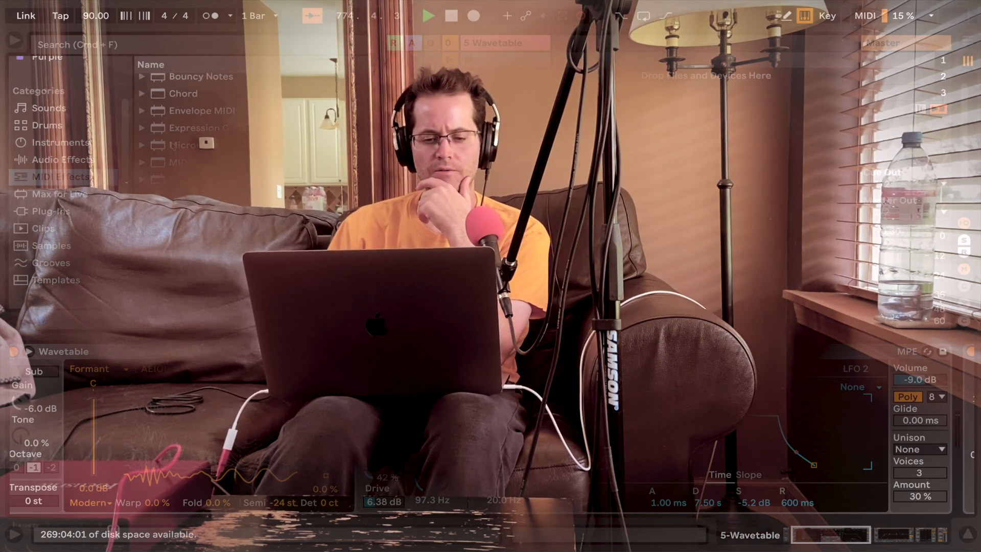
scroll(491, 432, left, 3)
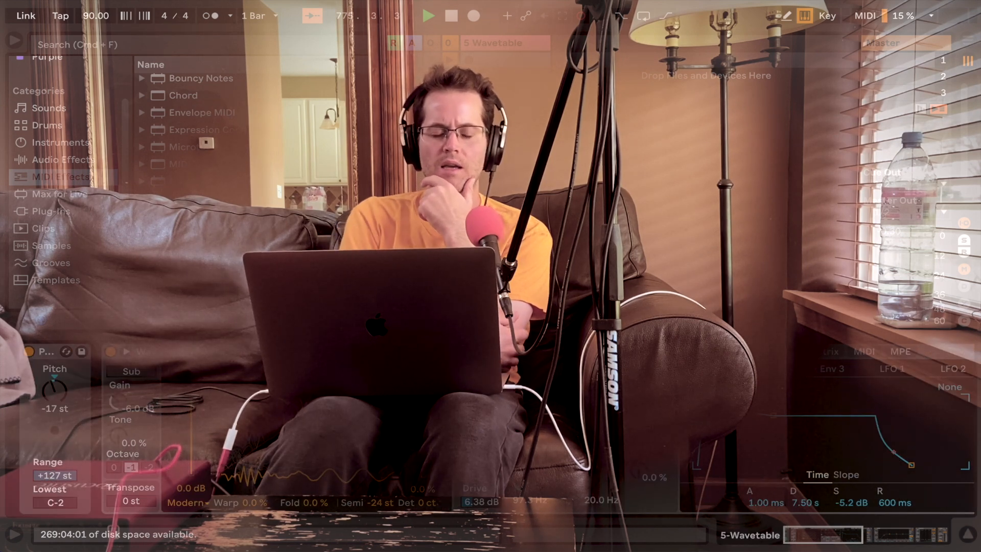